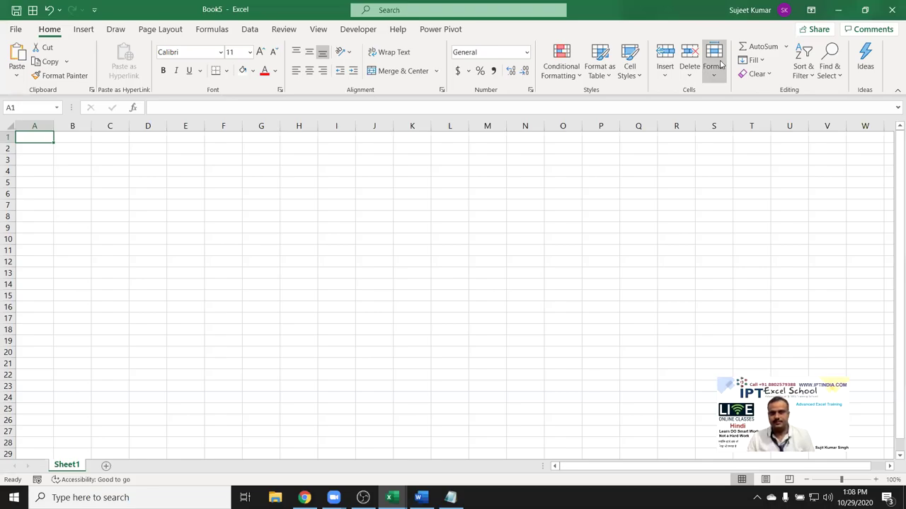
- Bring the Book5 workbook back to the front and scroll to the top of the sheet
{"action": "key", "text": "super+d"}
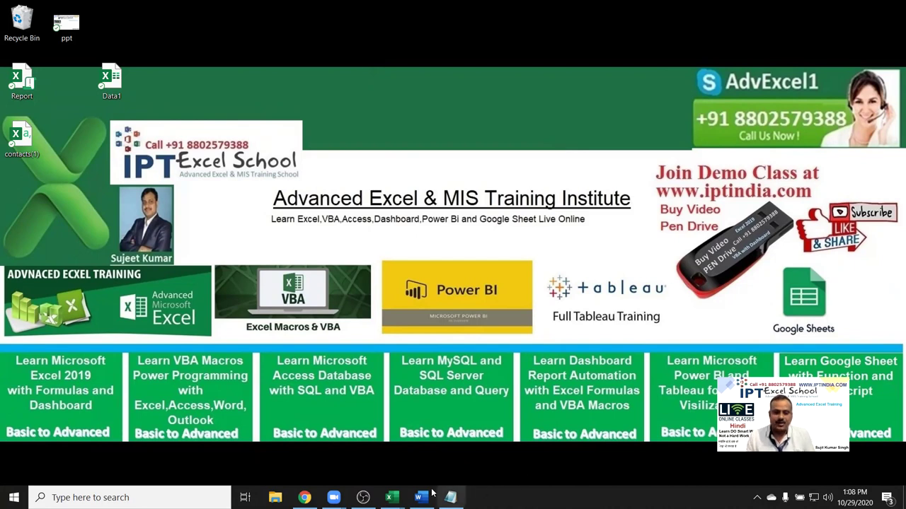
{"action": "mouse_move", "coordinate": [389, 498]}
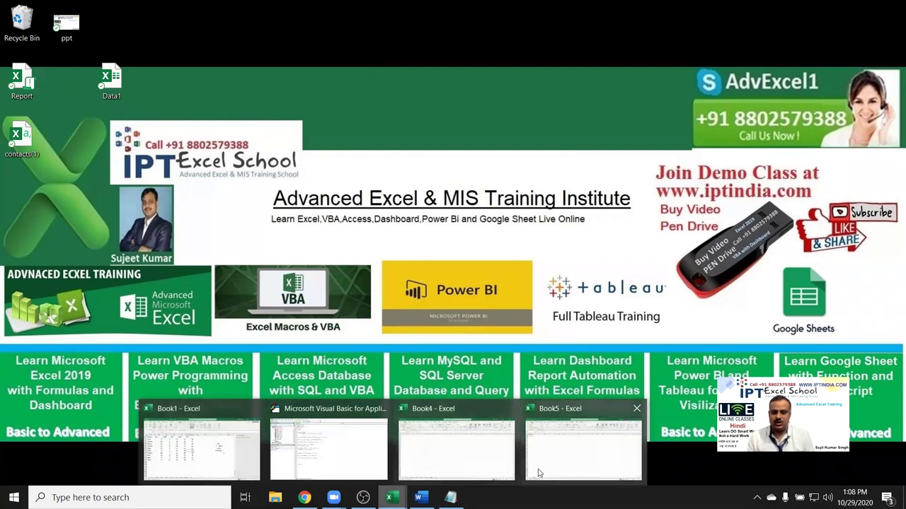
{"action": "left_click", "coordinate": [545, 459]}
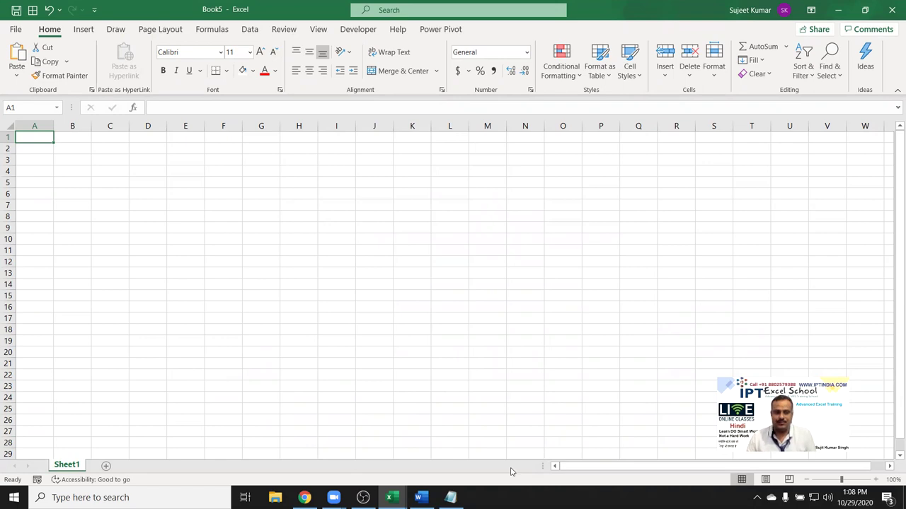
{"action": "scroll", "coordinate": [259, 290], "scroll_direction": "up", "scroll_amount": 1, "text": "ctrl"}
{"action": "scroll", "coordinate": [184, 257], "scroll_direction": "up", "scroll_amount": 1, "text": "ctrl"}
{"action": "scroll", "coordinate": [126, 178], "scroll_direction": "up", "scroll_amount": 4, "text": "ctrl"}
- Label cells A2 and A3 as A1 and B1
{"action": "left_click", "coordinate": [126, 179]}
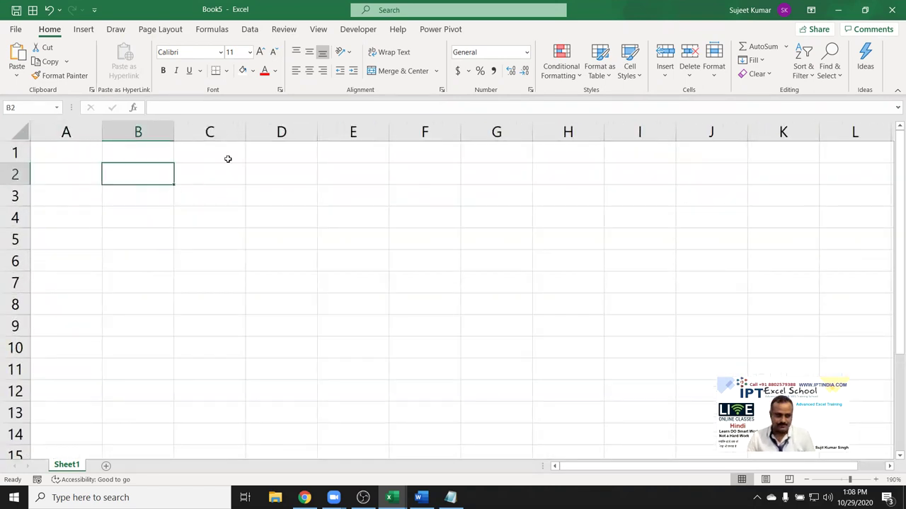
{"action": "key", "text": "Up"}
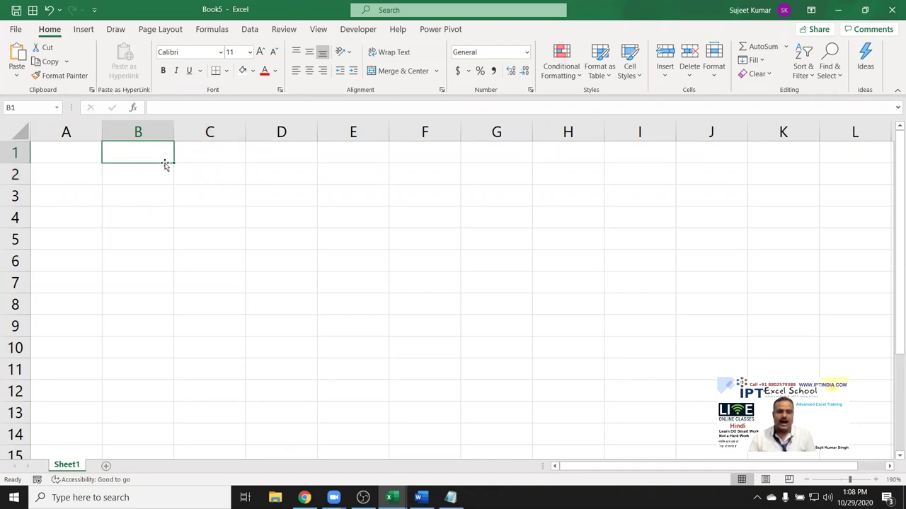
{"action": "key", "text": "Down"}
{"action": "key", "text": "Left"}
{"action": "type", "text": "A1"}
{"action": "key", "text": "Return"}
{"action": "type", "text": "B1"}
{"action": "key", "text": "Return"}
- Add headers R and C in B1:C1 with values 8 and 7 below them
{"action": "key", "text": "Up"}
{"action": "key", "text": "Up"}
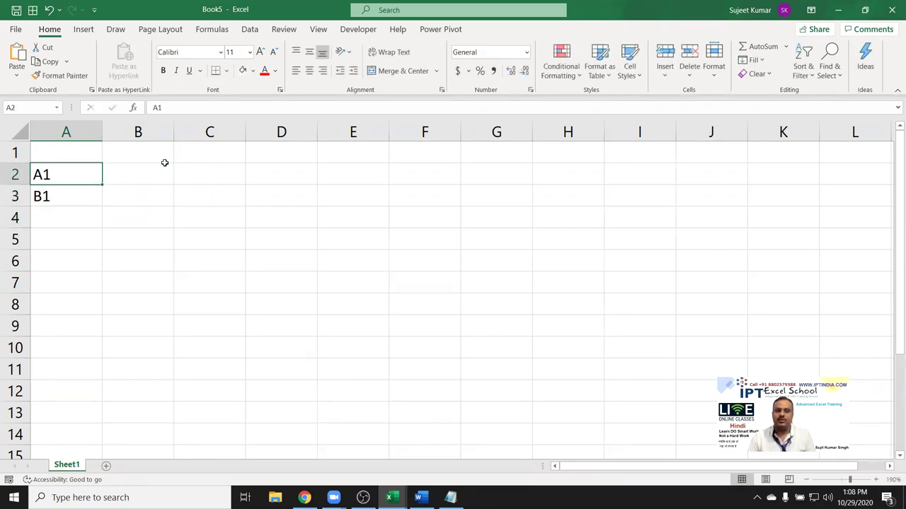
{"action": "key", "text": "Right"}
{"action": "key", "text": "Up"}
{"action": "type", "text": "R"}
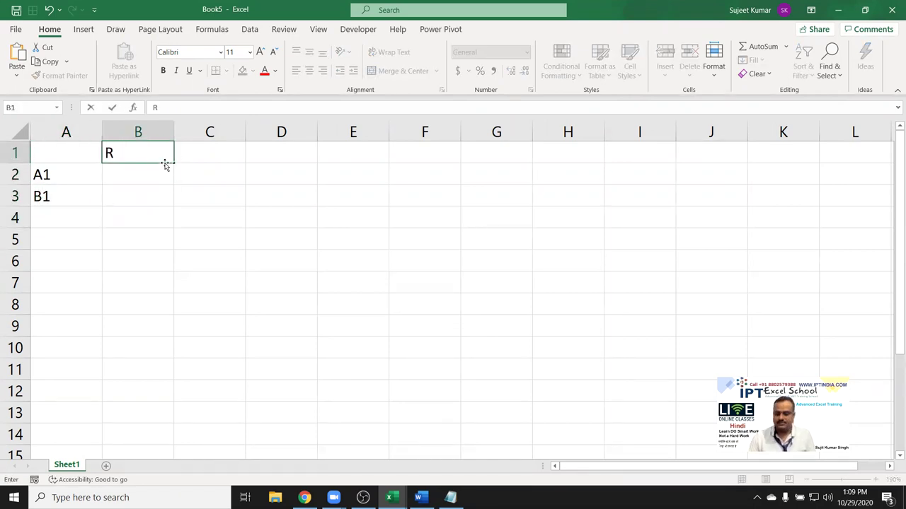
{"action": "key", "text": "Tab"}
{"action": "type", "text": "C"}
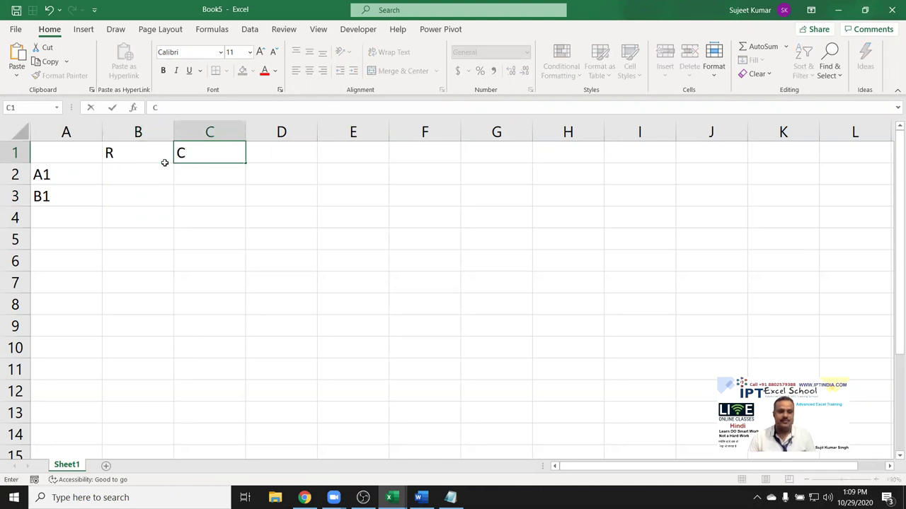
{"action": "key", "text": "Return"}
{"action": "type", "text": "8"}
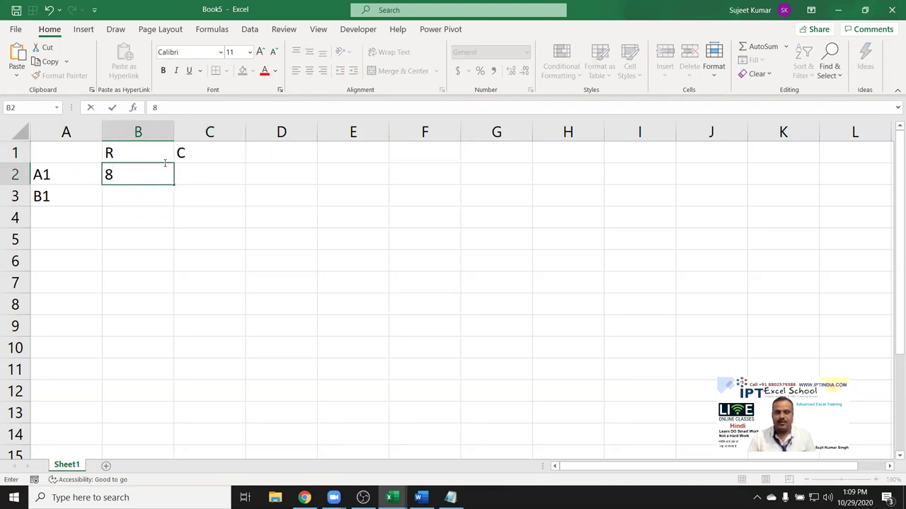
{"action": "key", "text": "Tab"}
{"action": "type", "text": "7"}
{"action": "key", "text": "Tab"}
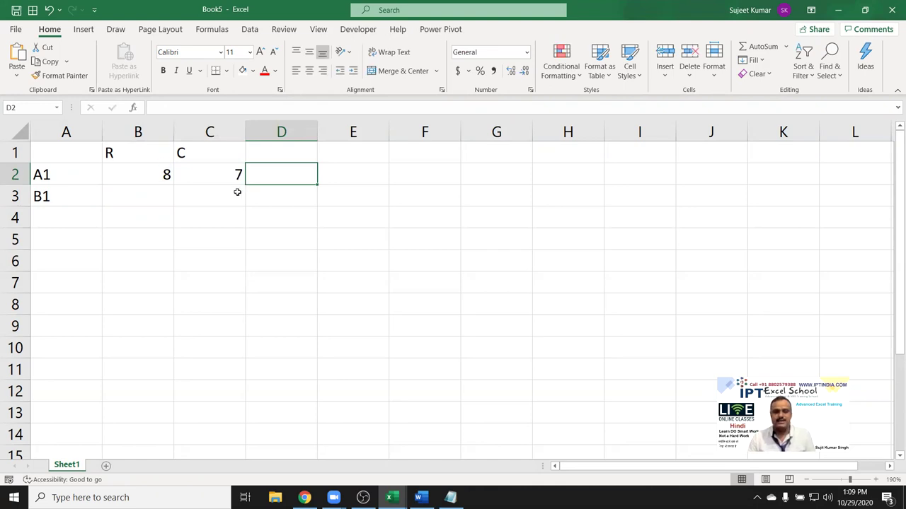
- Enter =ADDRESS(B2,C2) in D2 so it returns $G$8
{"action": "type", "text": "=ad"}
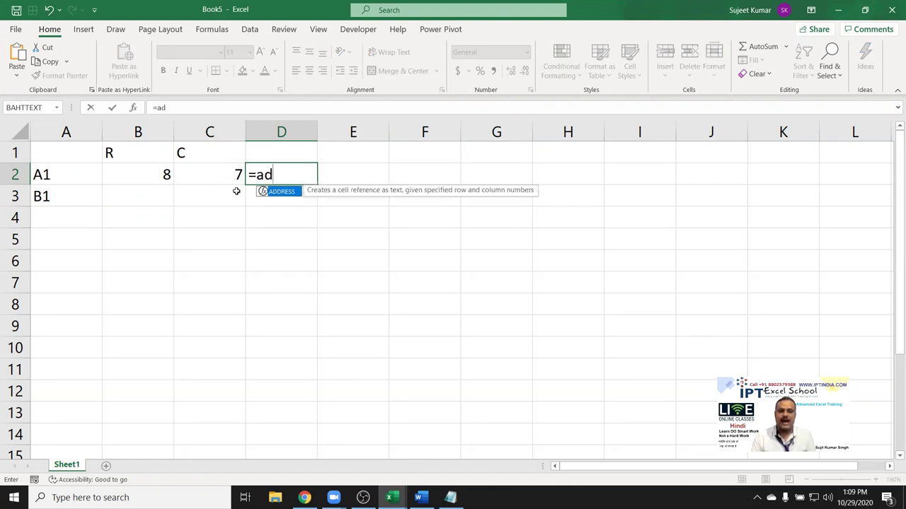
{"action": "key", "text": "Tab"}
{"action": "left_click", "coordinate": [162, 172]}
{"action": "type", "text": ",,"}
{"action": "left_click", "coordinate": [236, 176]}
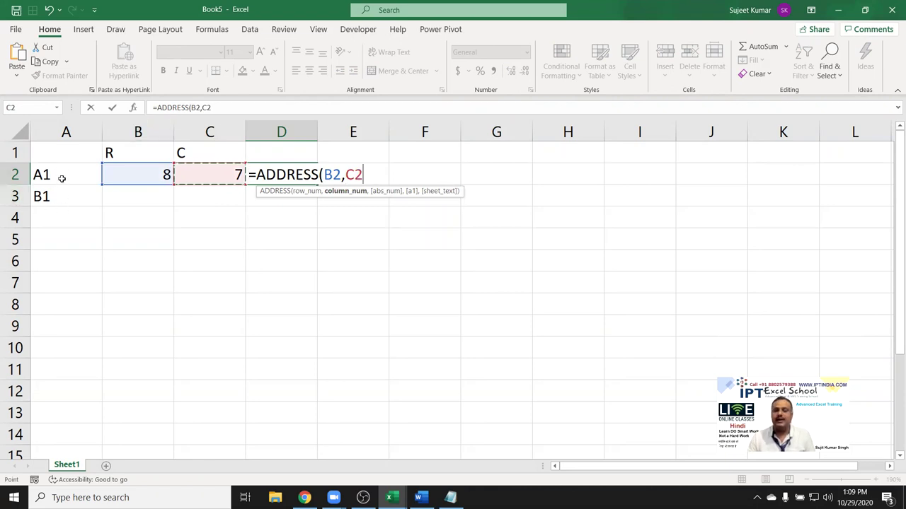
{"action": "key", "text": "Return"}
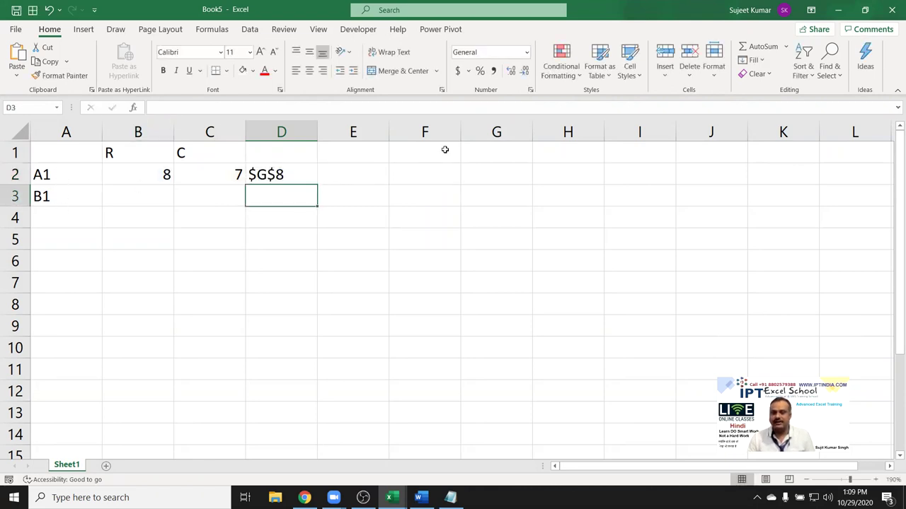
- Enter 652 in cell G8
{"action": "left_click", "coordinate": [498, 296]}
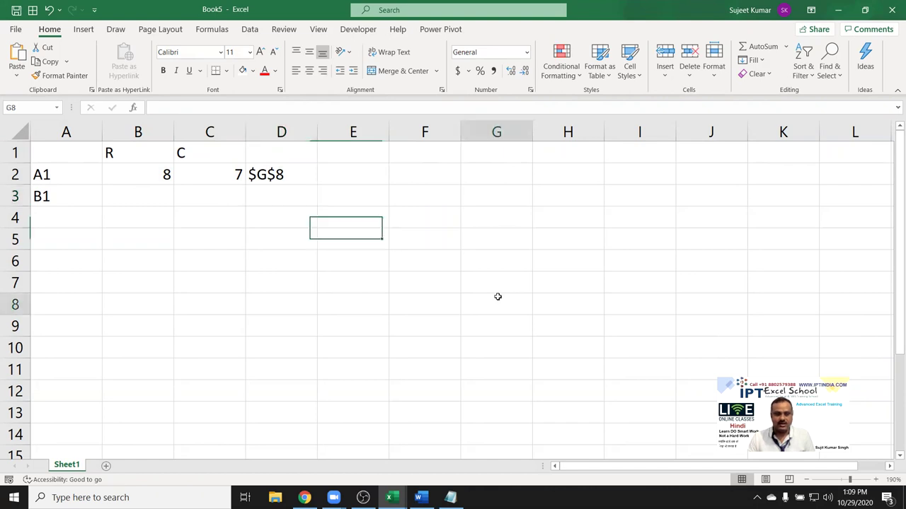
{"action": "type", "text": "652"}
{"action": "key", "text": "Return"}
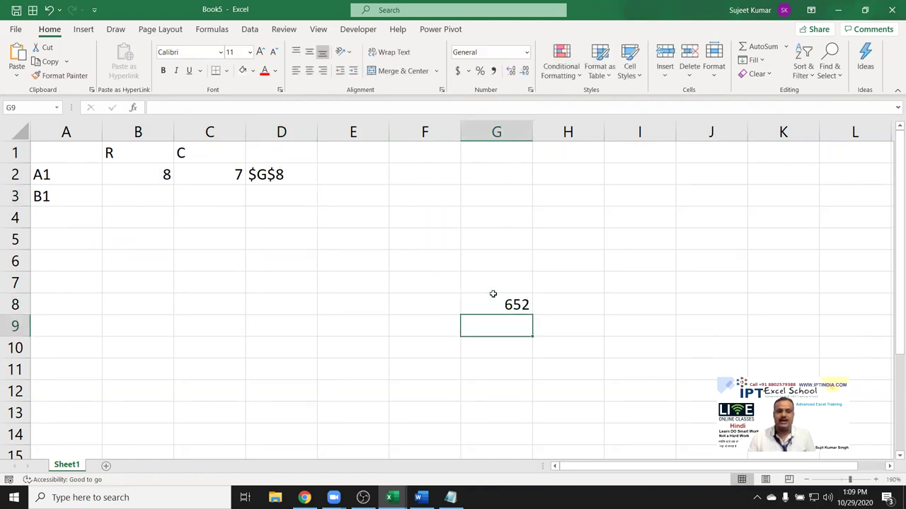
- Enter =INDIRECT(D2) in D3 to show 652, then review the D2 and D3 formulas
{"action": "left_click", "coordinate": [282, 196]}
{"action": "type", "text": "="}
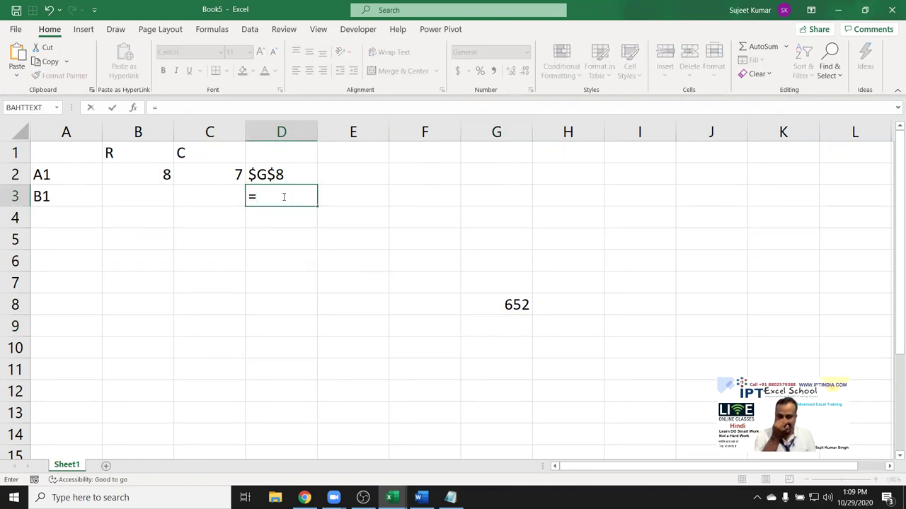
{"action": "type", "text": "a"}
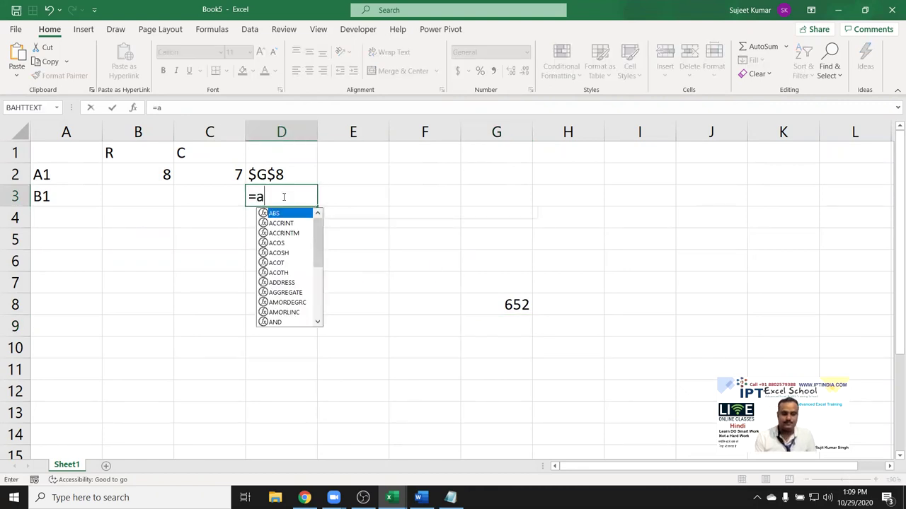
{"action": "type", "text": "d"}
{"action": "key", "text": "BackSpace"}
{"action": "key", "text": "BackSpace"}
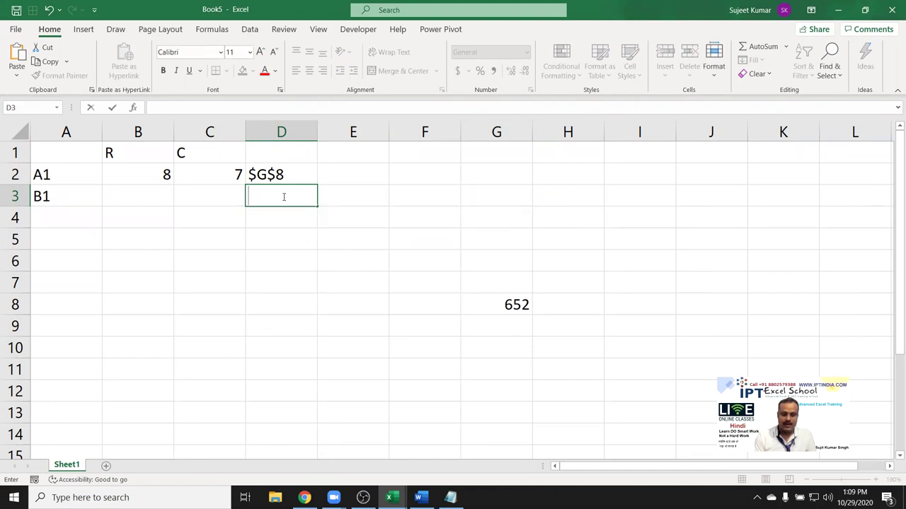
{"action": "type", "text": "=ind"}
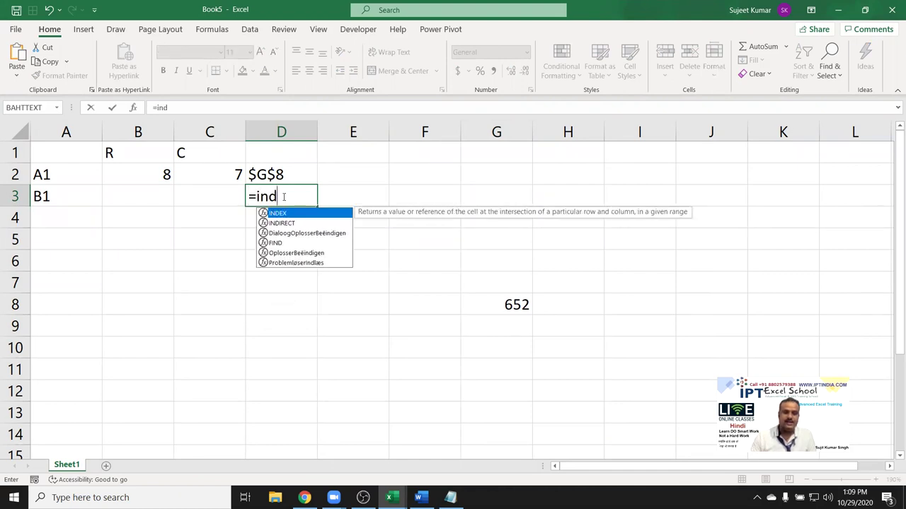
{"action": "key", "text": "Down"}
{"action": "key", "text": "Tab"}
{"action": "key", "text": "Up"}
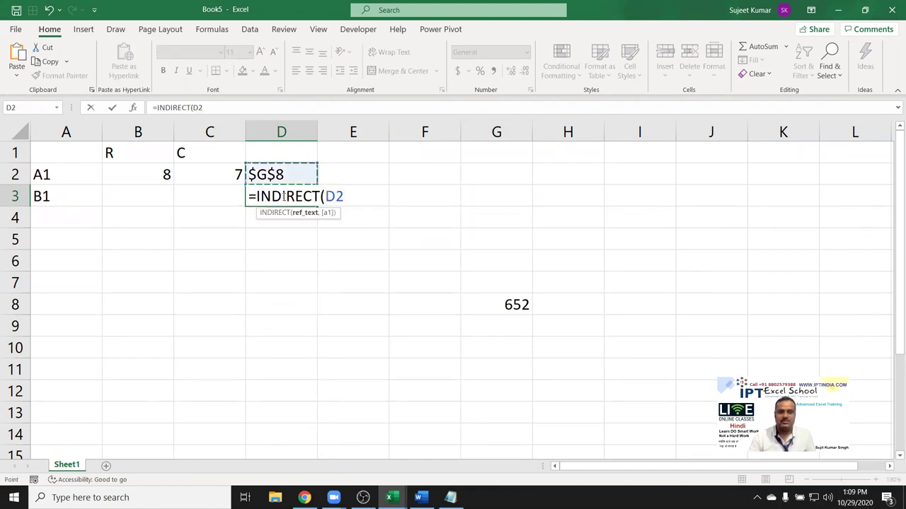
{"action": "key", "text": "Return"}
{"action": "left_click", "coordinate": [282, 197]}
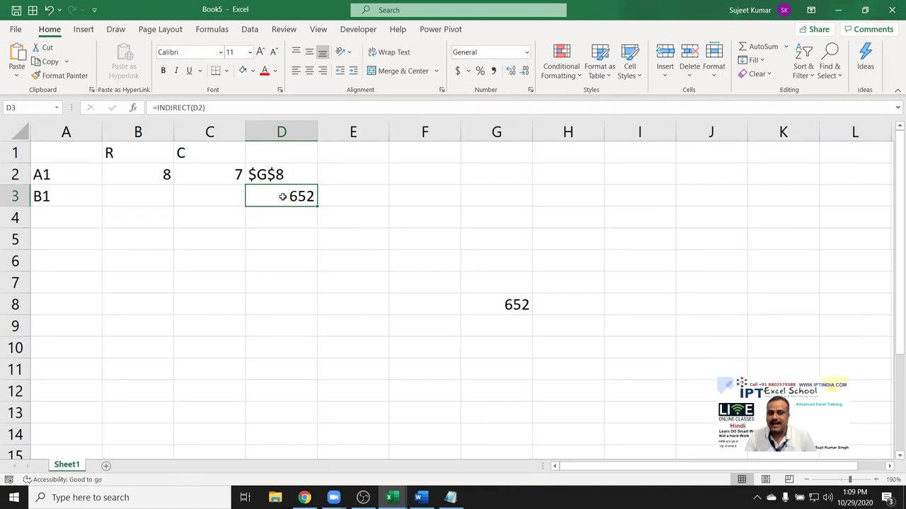
{"action": "key", "text": "Up"}
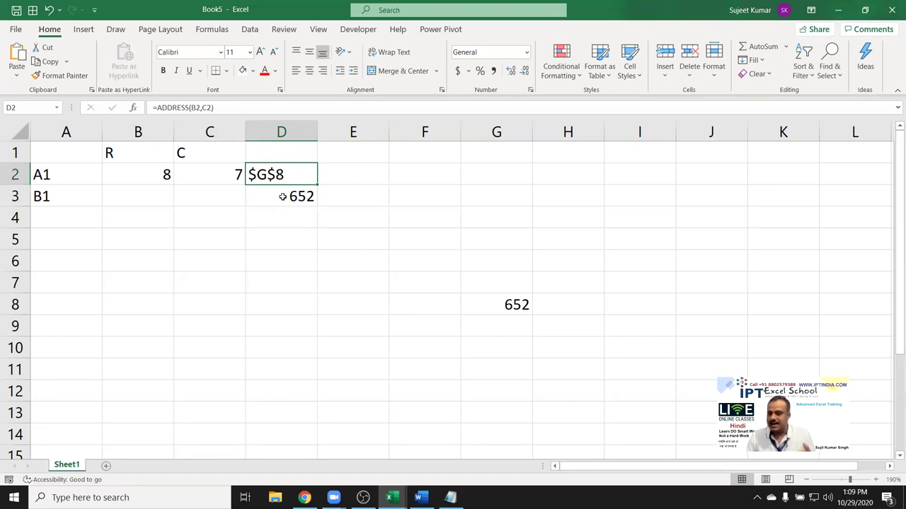
{"action": "key", "text": "Down"}
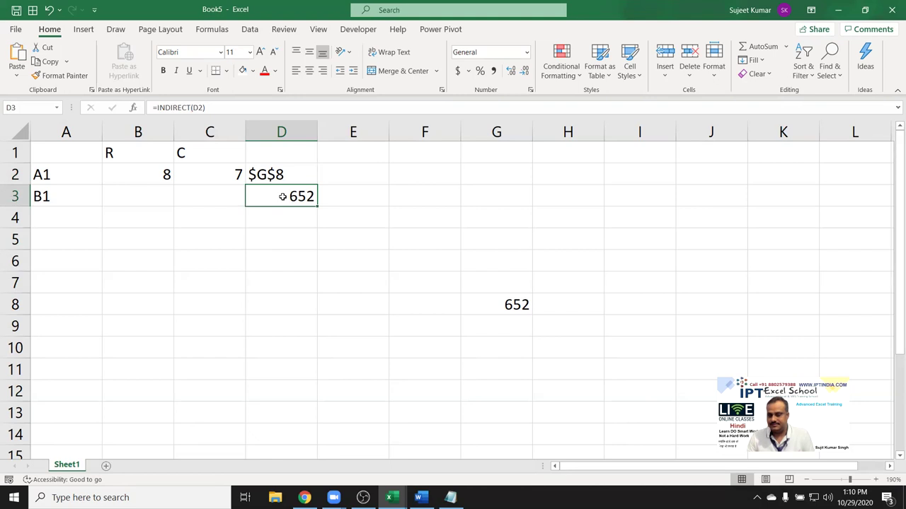
- On a new sheet, add a Name header in A1 and fill names from A2 down to A12
{"action": "left_click", "coordinate": [106, 466]}
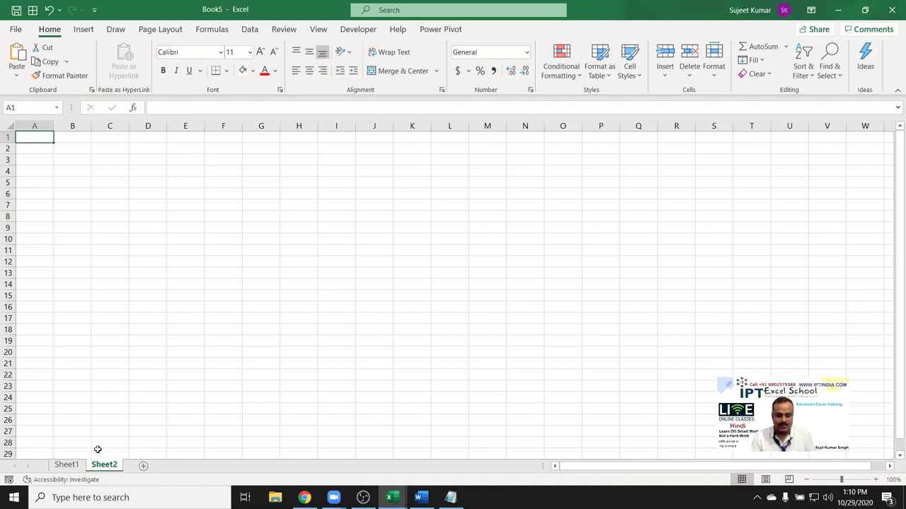
{"action": "type", "text": "Name"}
{"action": "key", "text": "Return"}
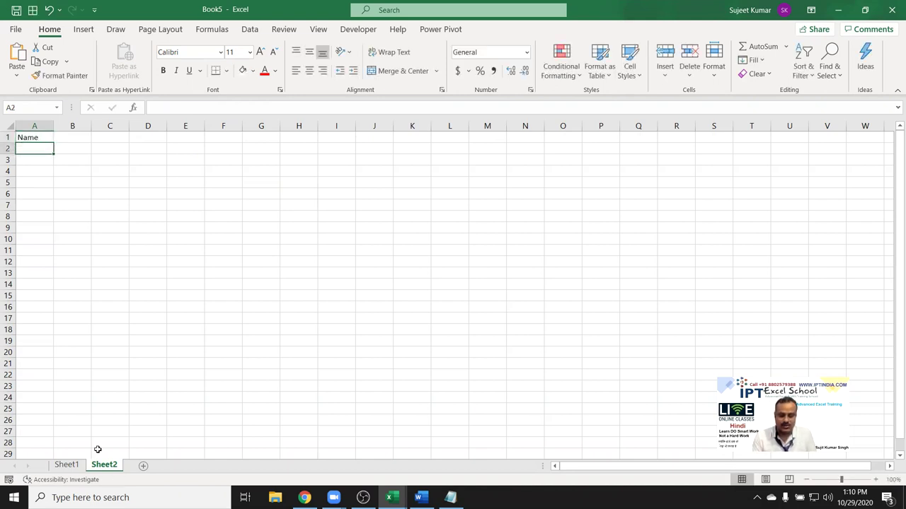
{"action": "type", "text": "Puja"}
{"action": "left_click", "coordinate": [77, 218]}
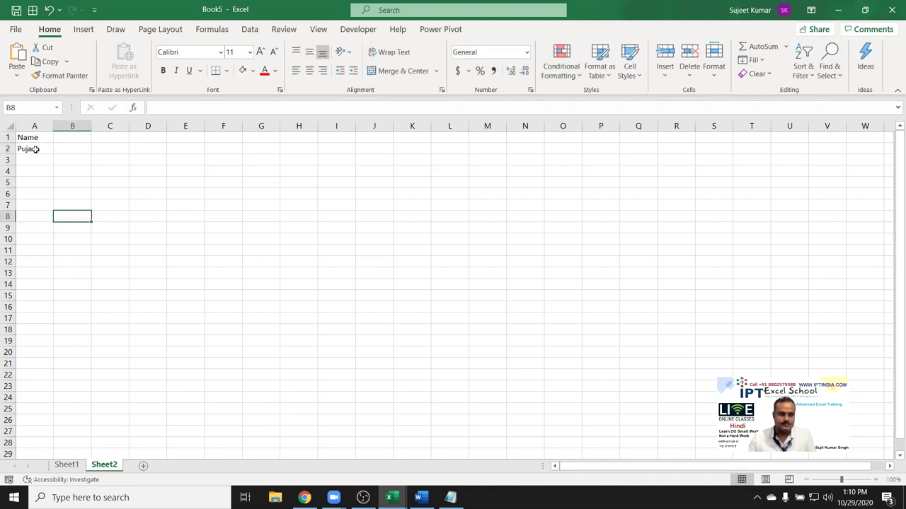
{"action": "left_click", "coordinate": [35, 149]}
{"action": "left_click_drag", "start_coordinate": [53, 154], "coordinate": [80, 207]}
- Type JAN in B1 and fill the month headers across to DEC
{"action": "left_click", "coordinate": [68, 136]}
{"action": "type", "text": "JA"}
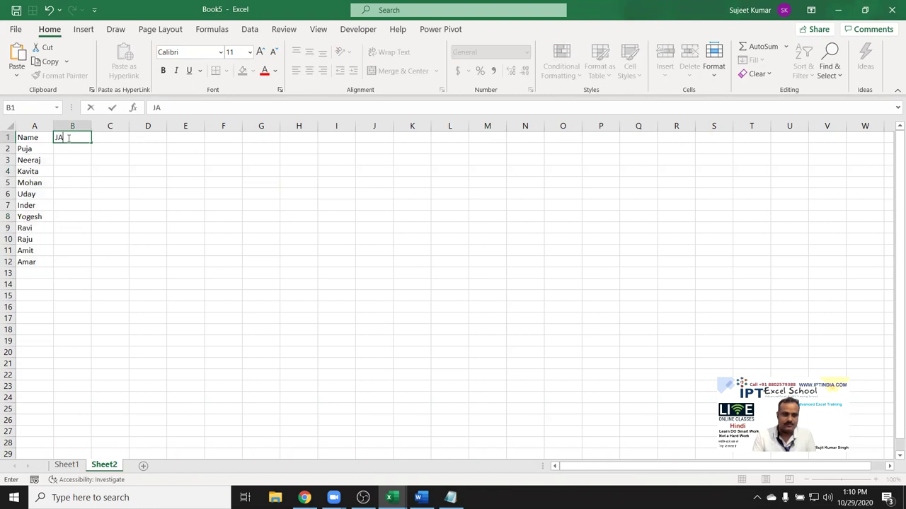
{"action": "type", "text": "N"}
{"action": "key", "text": "Return"}
{"action": "left_click", "coordinate": [81, 136]}
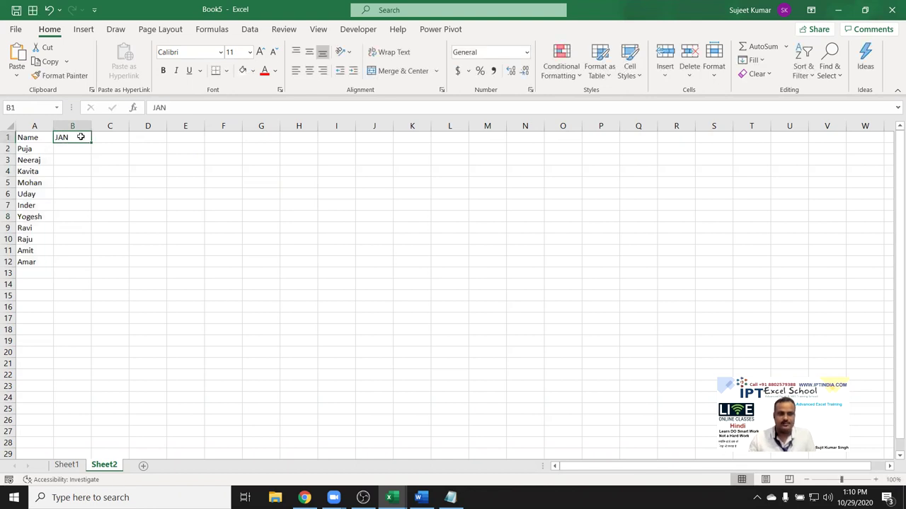
{"action": "left_click_drag", "start_coordinate": [89, 143], "coordinate": [509, 138]}
- Enter a RANDBETWEEN(10,50) formula in B2
{"action": "left_click", "coordinate": [90, 156]}
{"action": "key", "text": "Up"}
{"action": "type", "text": "=r"}
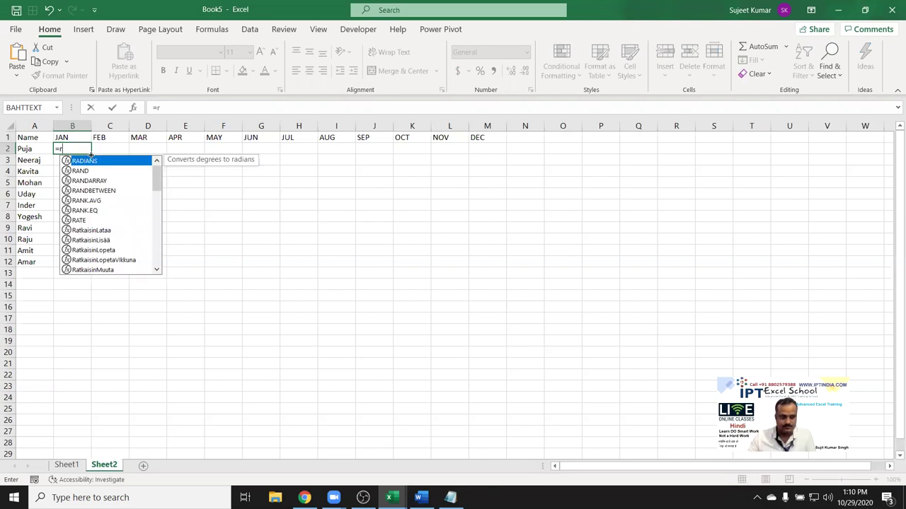
{"action": "key", "text": "Down"}
{"action": "key", "text": "Down"}
{"action": "key", "text": "Down"}
{"action": "key", "text": "Tab"}
{"action": "type", "text": "10,50"}
{"action": "key", "text": "Return"}
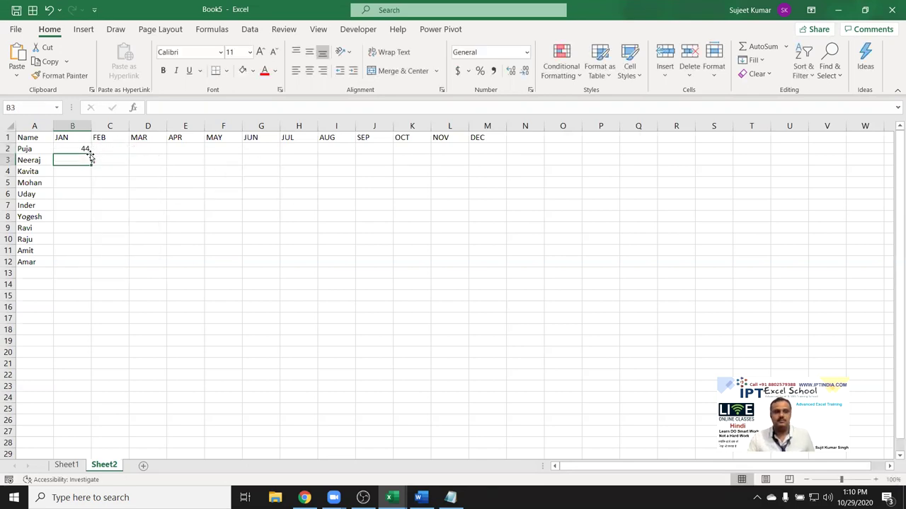
- Fill the grid B2:M12 with the random formula and paste it back as plain values
{"action": "mouse_move", "coordinate": [81, 148]}
{"action": "left_mouse_down"}
{"action": "mouse_move", "coordinate": [475, 234]}
{"action": "mouse_move", "coordinate": [466, 261]}
{"action": "left_mouse_up"}
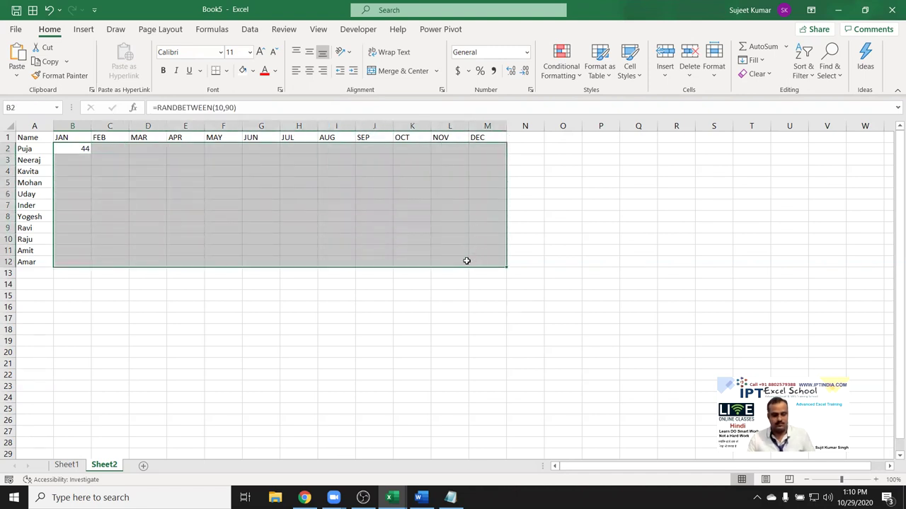
{"action": "key", "text": "ctrl+v"}
{"action": "key", "text": "ctrl+c"}
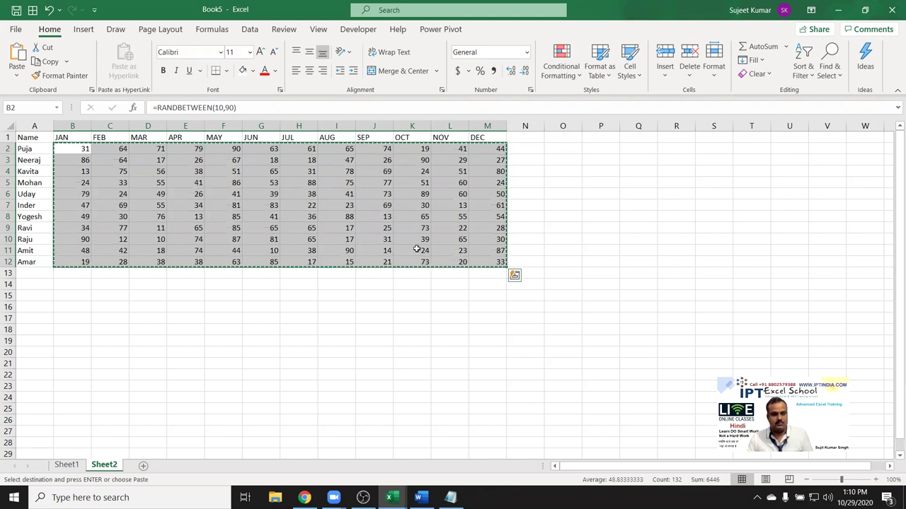
{"action": "left_click", "coordinate": [17, 75]}
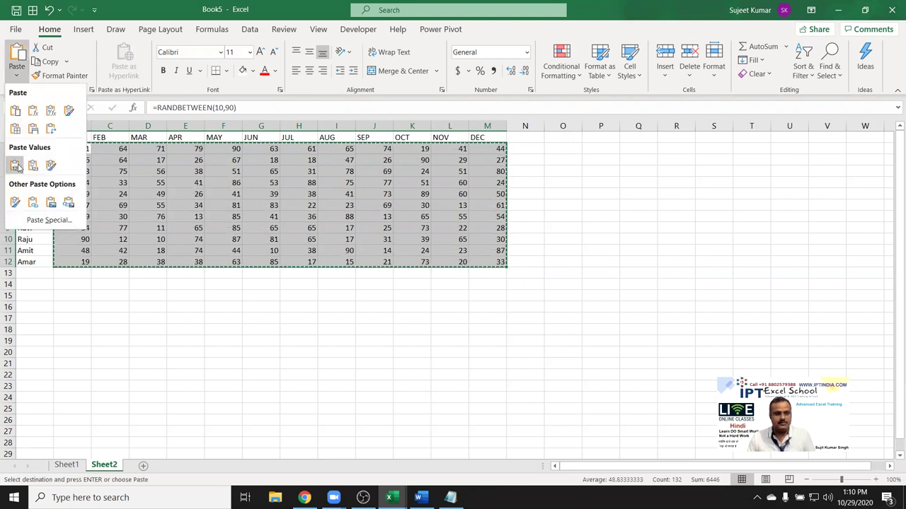
{"action": "left_click", "coordinate": [16, 166]}
{"action": "left_click", "coordinate": [301, 216]}
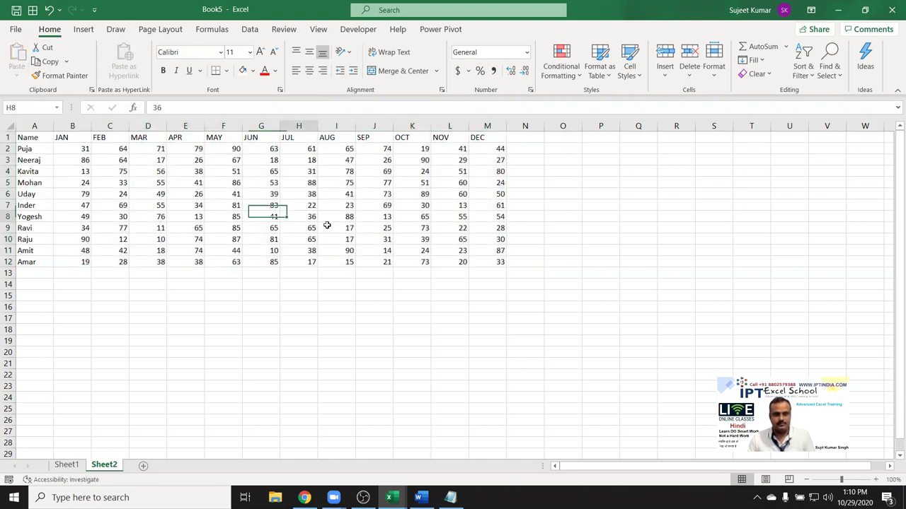
- Spot-check several pasted cells and select a few values to see their total
{"action": "left_click", "coordinate": [495, 257]}
{"action": "left_click", "coordinate": [495, 204]}
{"action": "left_click", "coordinate": [469, 181]}
{"action": "left_click", "coordinate": [445, 173]}
{"action": "left_click_drag", "start_coordinate": [318, 156], "coordinate": [353, 177]}
{"action": "left_click", "coordinate": [141, 161]}
{"action": "left_click_drag", "start_coordinate": [105, 173], "coordinate": [81, 221]}
{"action": "left_click", "coordinate": [82, 252]}
{"action": "left_click", "coordinate": [28, 306]}
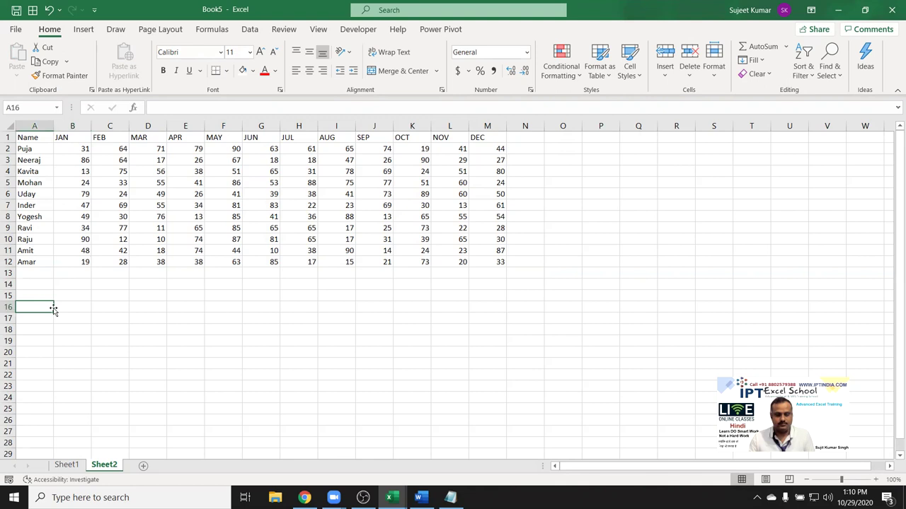
- Type Name in A16 and the header Q in B15
{"action": "type", "text": "NAme"}
{"action": "key", "text": "Return"}
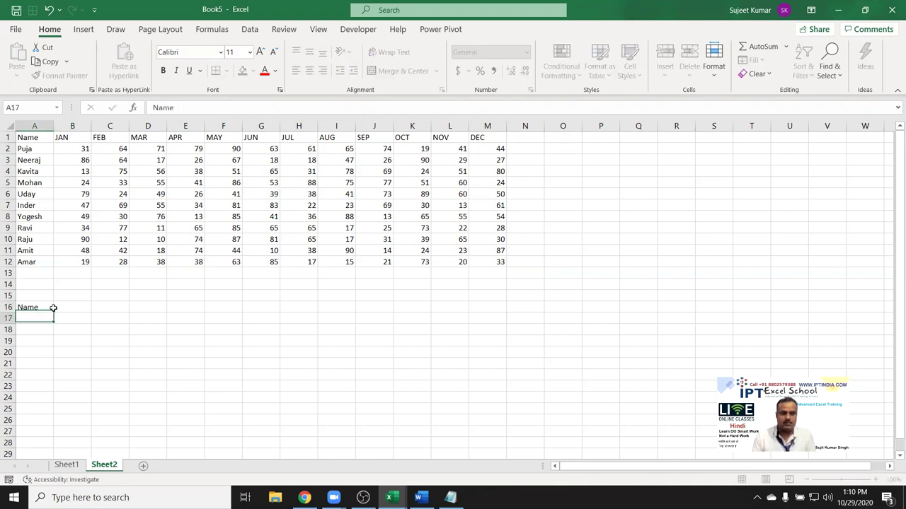
{"action": "left_click", "coordinate": [53, 309]}
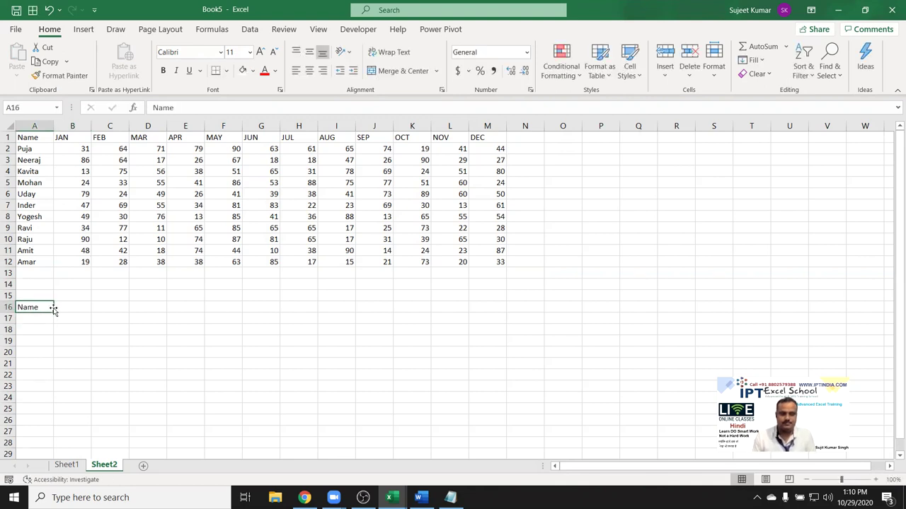
{"action": "key", "text": "Up"}
{"action": "key", "text": "Right"}
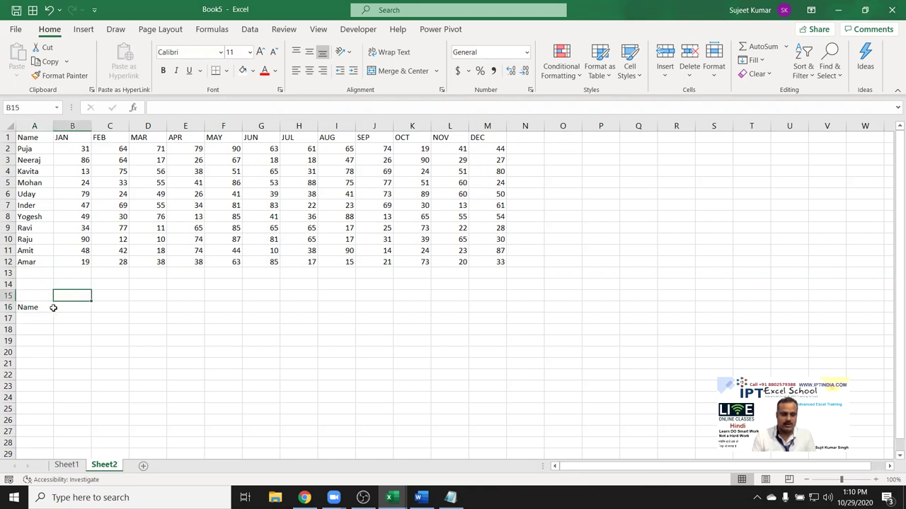
{"action": "type", "text": "Q"}
{"action": "key", "text": "Return"}
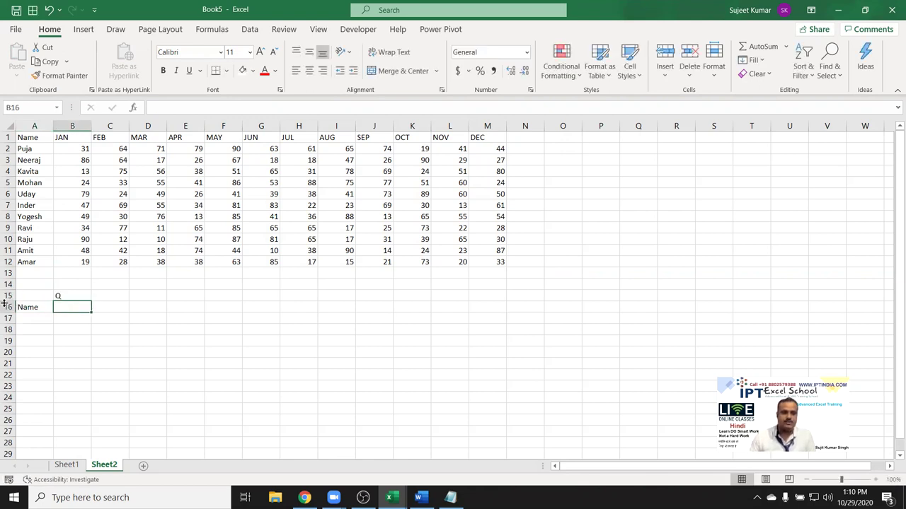
- Enter Uday in A17 and 1 in B16, then select Uday's January to March figures
{"action": "left_click", "coordinate": [32, 321]}
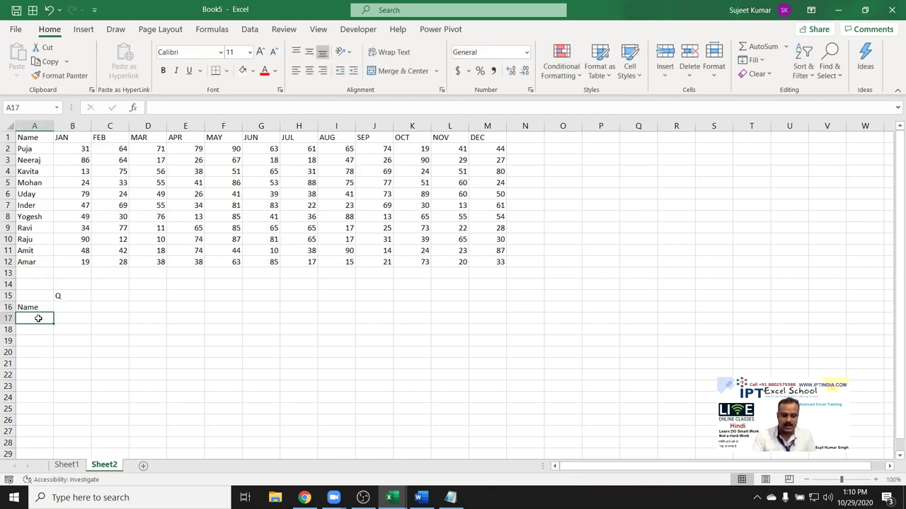
{"action": "type", "text": "Uday"}
{"action": "key", "text": "Right"}
{"action": "key", "text": "Up"}
{"action": "type", "text": "1"}
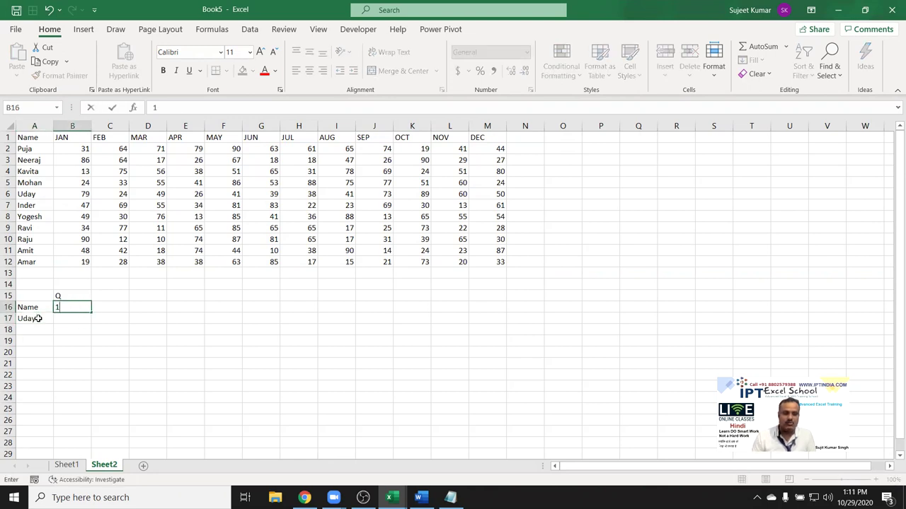
{"action": "key", "text": "Return"}
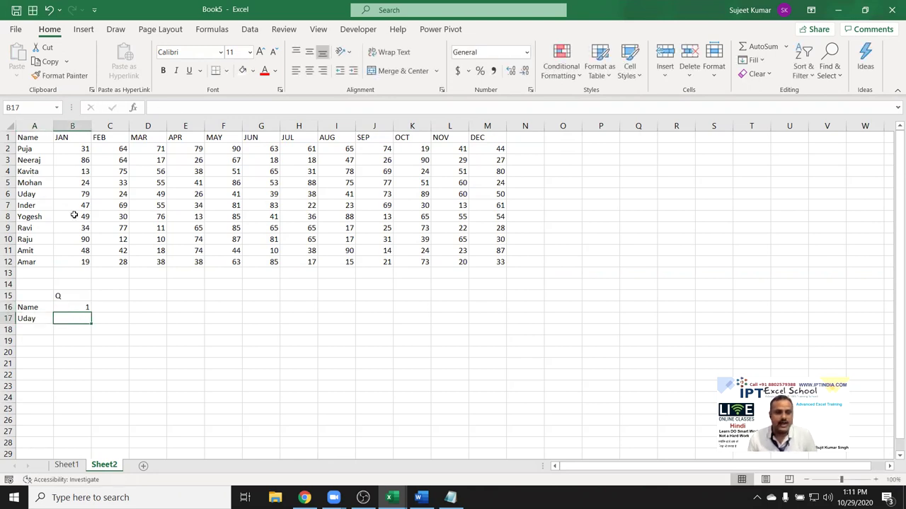
{"action": "left_click_drag", "start_coordinate": [71, 195], "coordinate": [152, 195]}
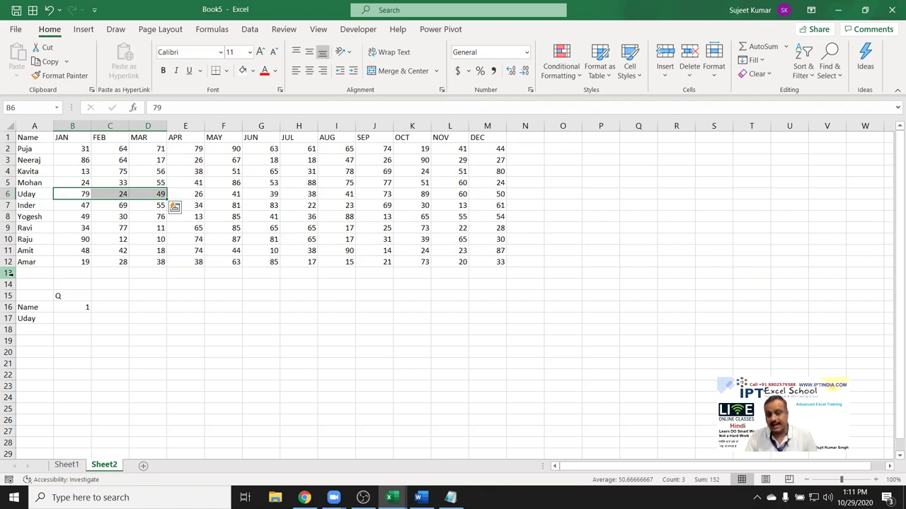
{"action": "left_click", "coordinate": [113, 311]}
- Enter =CHOOSE(B16,"JAN","APR","JUL","OCT") in C16
{"action": "type", "text": "=choo"}
{"action": "key", "text": "Tab"}
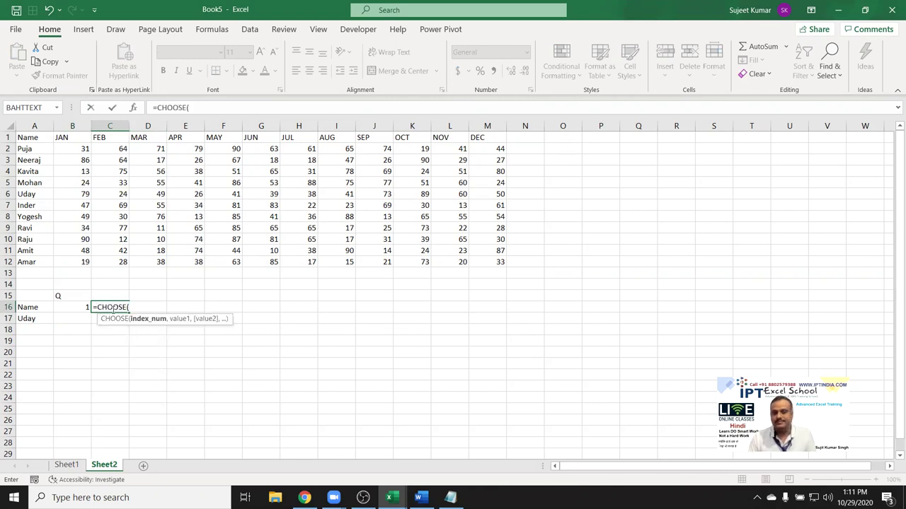
{"action": "key", "text": "Left"}
{"action": "type", "text": ","}
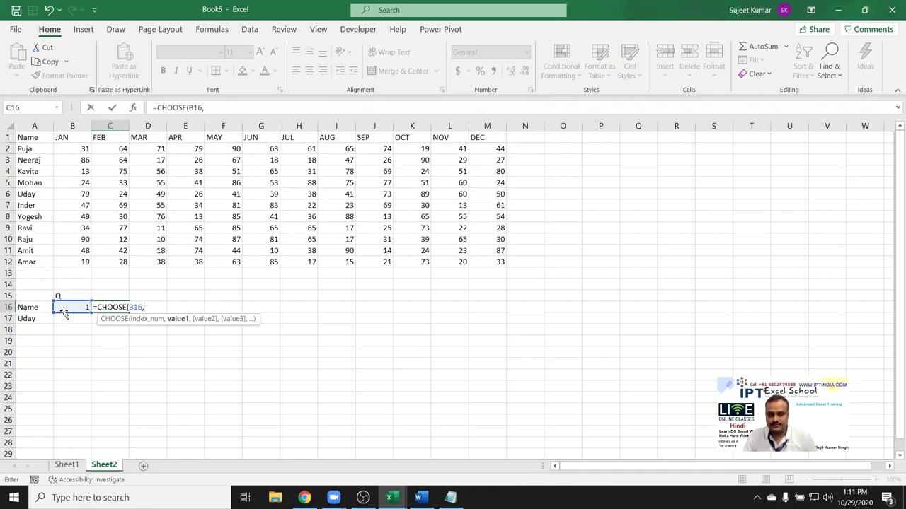
{"action": "type", "text": "AN\",\"FEB\""}
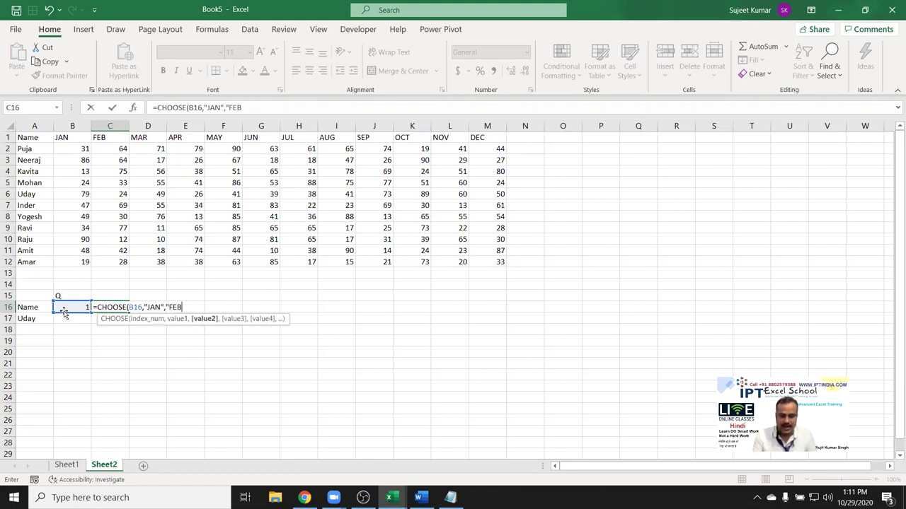
{"action": "type", "text": ",\""}
{"action": "type", "text": "MAR"}
{"action": "key", "text": "BackSpace"}
{"action": "key", "text": "BackSpace"}
{"action": "key", "text": "BackSpace"}
{"action": "key", "text": "BackSpace"}
{"action": "key", "text": "BackSpace"}
{"action": "key", "text": "BackSpace"}
{"action": "key", "text": "BackSpace"}
{"action": "key", "text": "BackSpace"}
{"action": "type", "text": "APR\""}
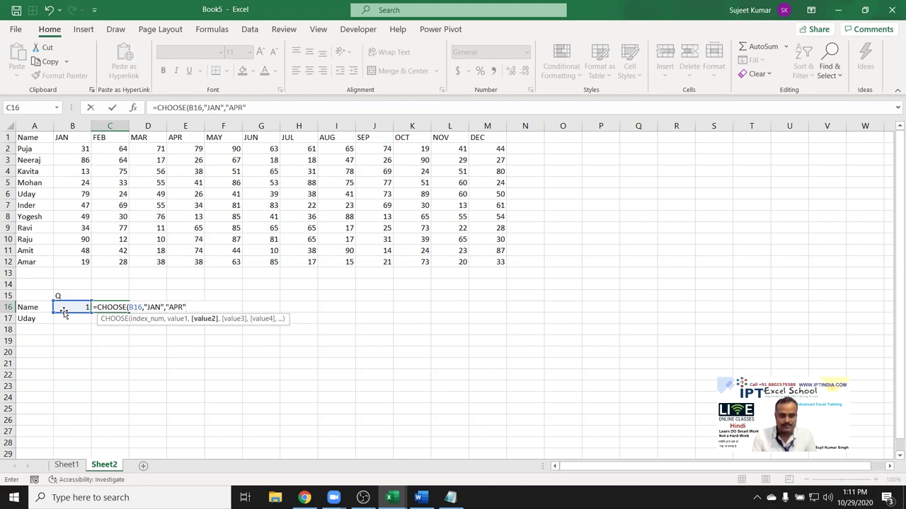
{"action": "type", "text": ","}
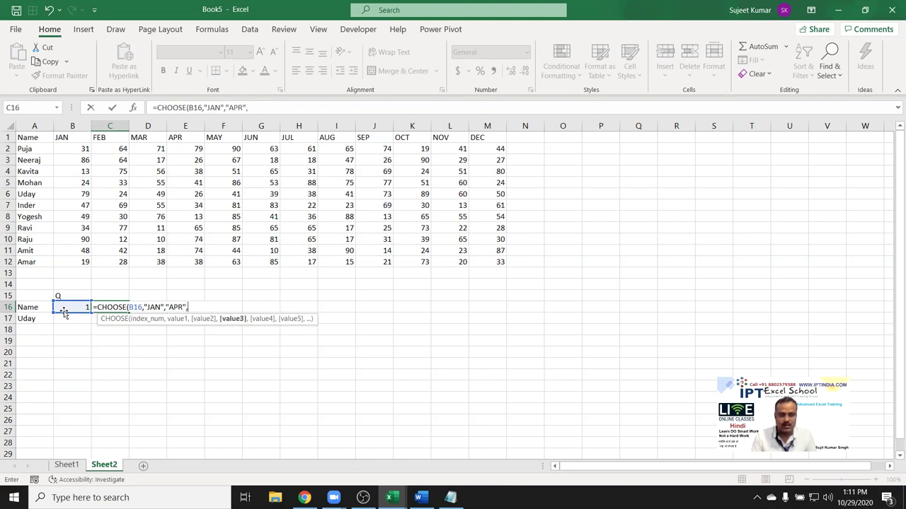
{"action": "type", "text": "JUL"}
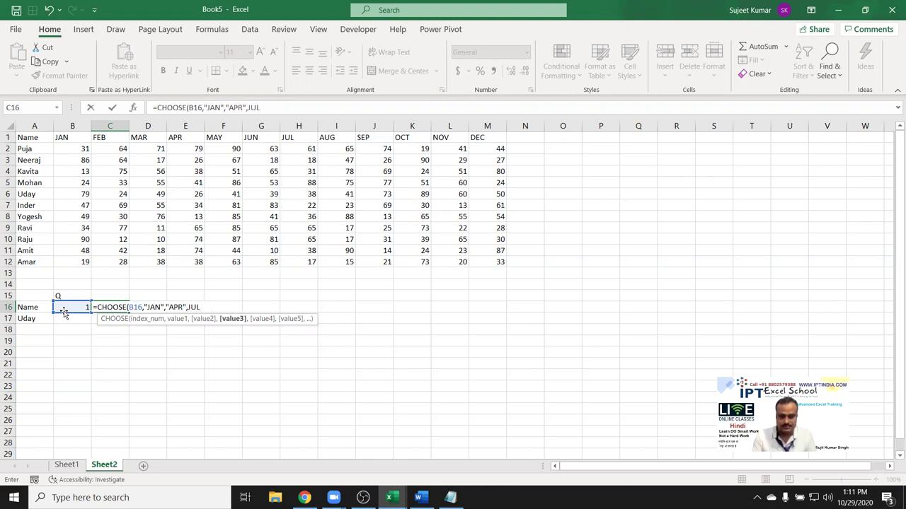
{"action": "key", "text": "BackSpace"}
{"action": "key", "text": "BackSpace"}
{"action": "key", "text": "BackSpace"}
{"action": "type", "text": "\"JUL\","}
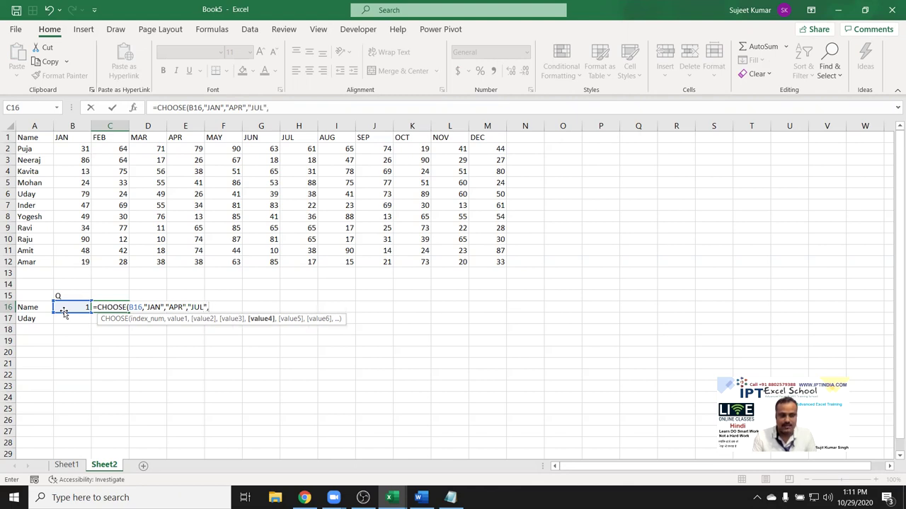
{"action": "type", "text": "SE"}
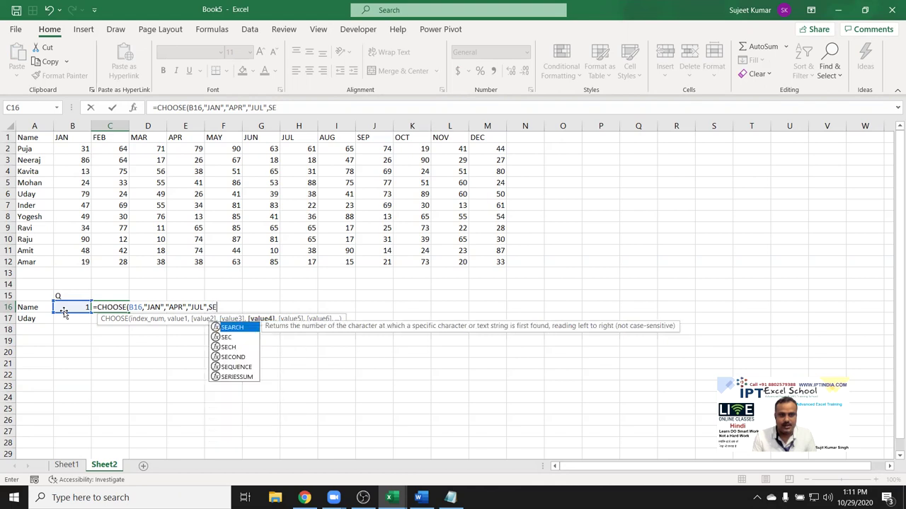
{"action": "key", "text": "BackSpace"}
{"action": "key", "text": "BackSpace"}
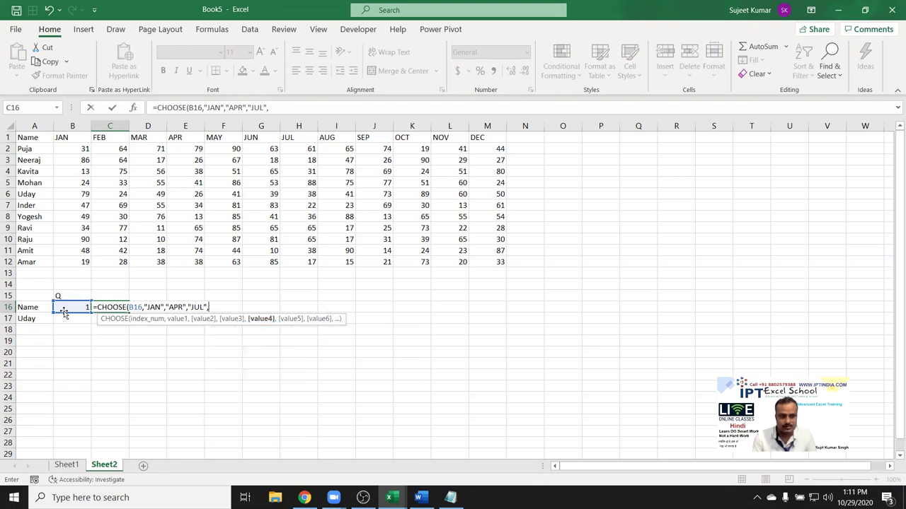
{"action": "type", "text": "OCT"}
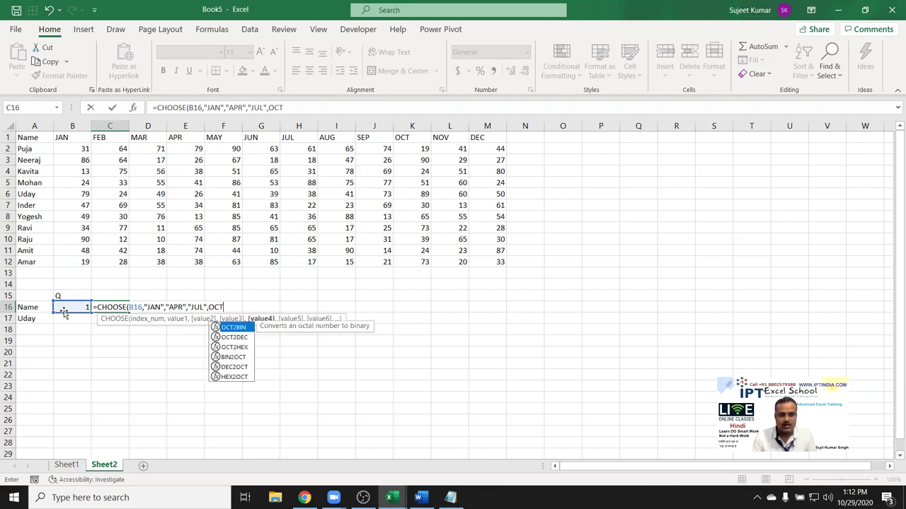
{"action": "key", "text": "BackSpace"}
{"action": "key", "text": "BackSpace"}
{"action": "type", "text": "OCT\""}
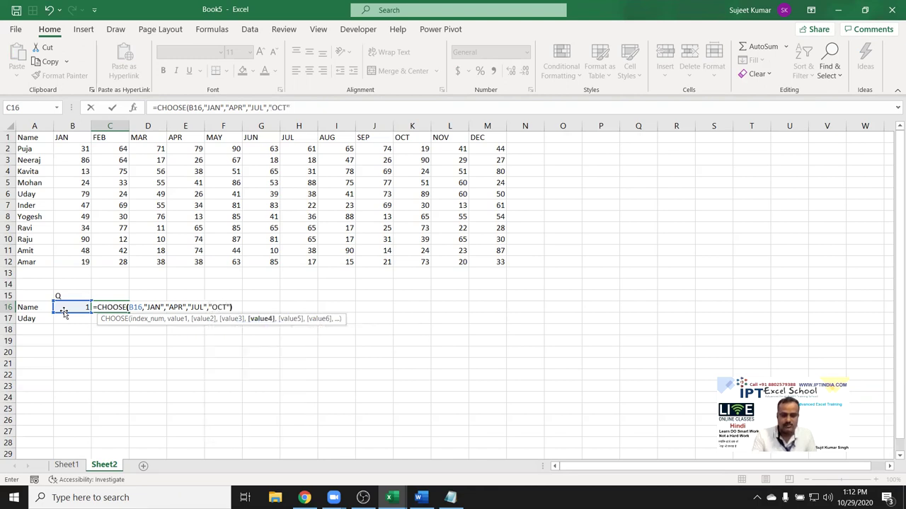
{"action": "type", "text": ")"}
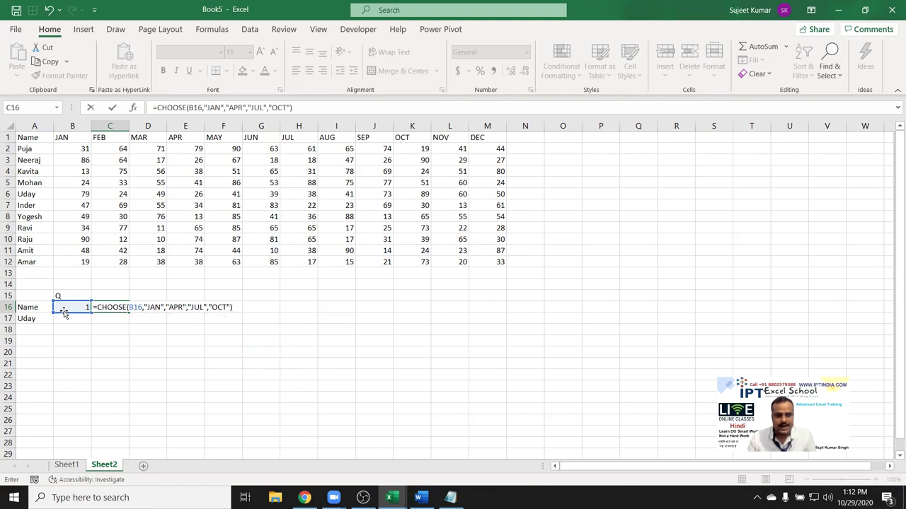
{"action": "key", "text": "Return"}
- Test the formula by setting B16 to 2, then 3, then back to 1
{"action": "key", "text": "Up"}
{"action": "left_click", "coordinate": [65, 311]}
{"action": "key", "text": "Delete"}
{"action": "type", "text": "2"}
{"action": "key", "text": "Return"}
{"action": "left_click", "coordinate": [64, 311]}
{"action": "type", "text": "3"}
{"action": "key", "text": "Return"}
{"action": "left_click", "coordinate": [65, 311]}
{"action": "type", "text": "1"}
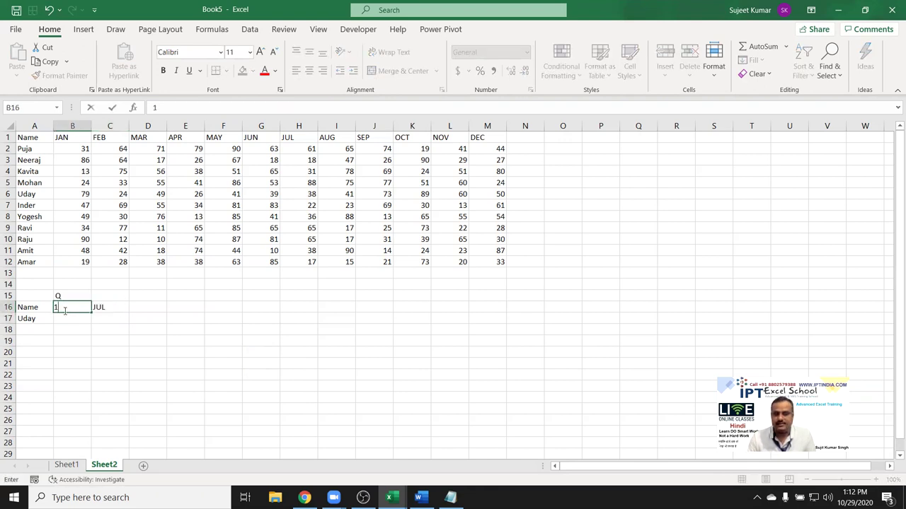
{"action": "key", "text": "Return"}
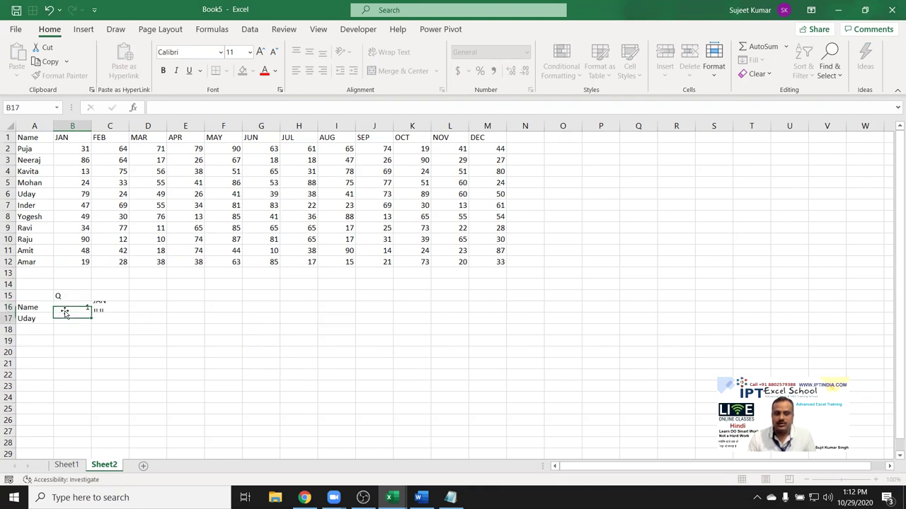
{"action": "left_click", "coordinate": [64, 311]}
- Open C16's CHOOSE formula in edit mode, highlight its B16 argument, and recommit it unchanged
{"action": "key", "text": "Right"}
{"action": "key", "text": "F2"}
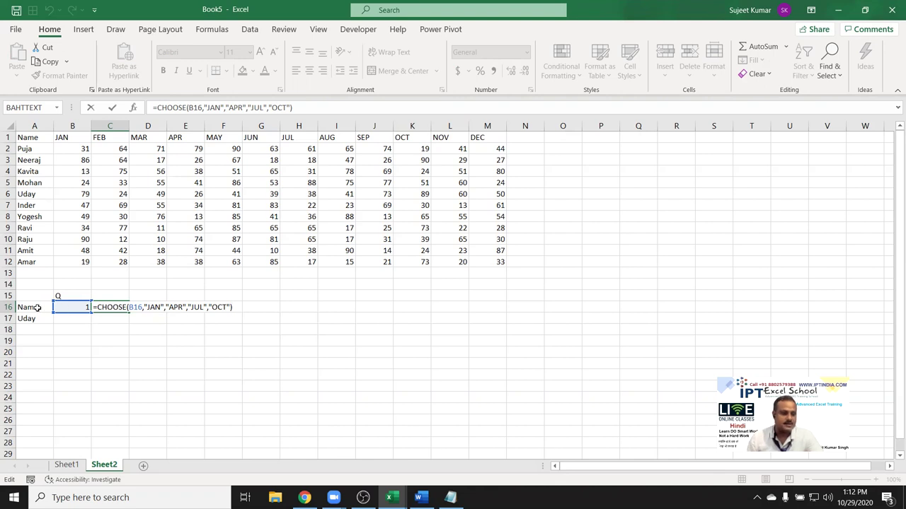
{"action": "double_click", "coordinate": [135, 307]}
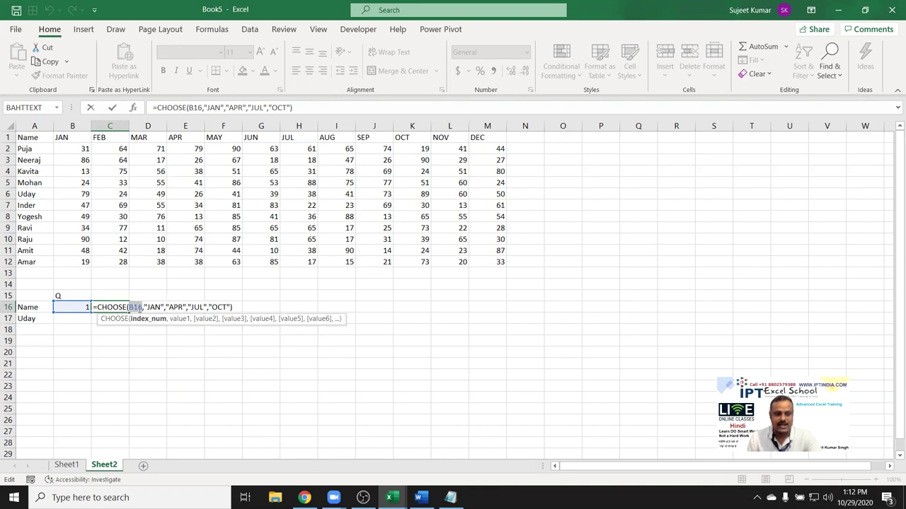
{"action": "double_click", "coordinate": [139, 308]}
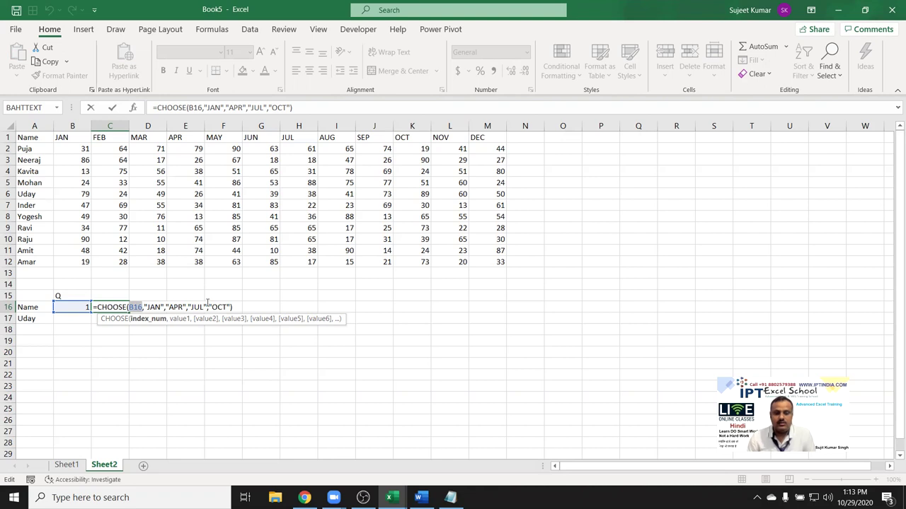
{"action": "key", "text": "Return"}
{"action": "key", "text": "Up"}
{"action": "key", "text": "Right"}
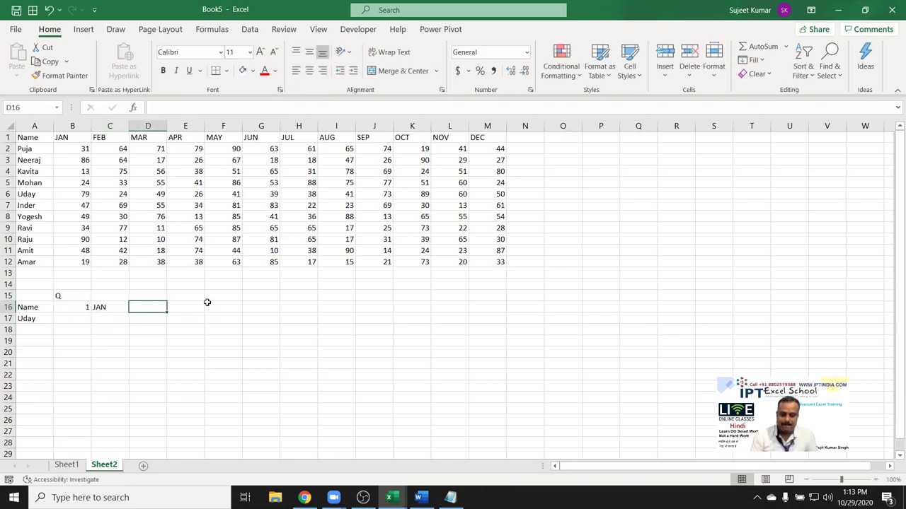
- Enter =MATCH(C16,1:1,0) in D16 to find C16's month position in row 1
{"action": "type", "text": "=mat"}
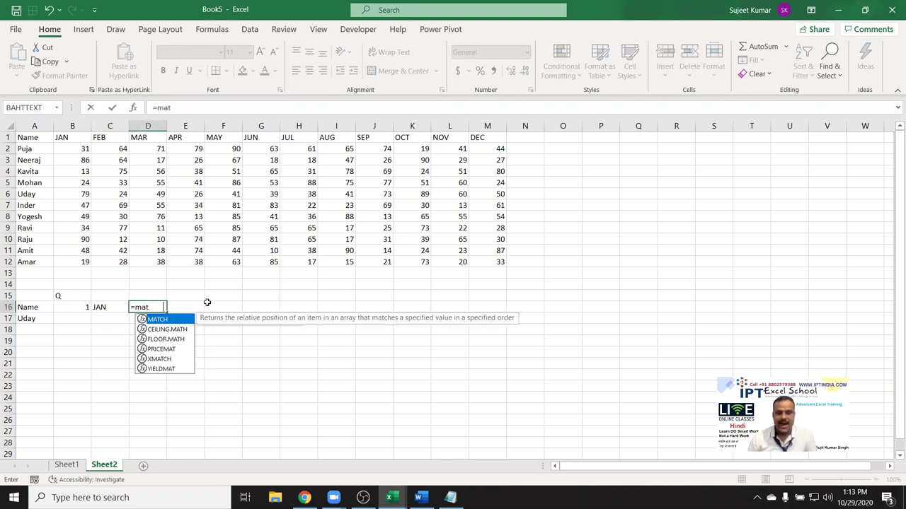
{"action": "key", "text": "Tab"}
{"action": "left_click", "coordinate": [99, 309]}
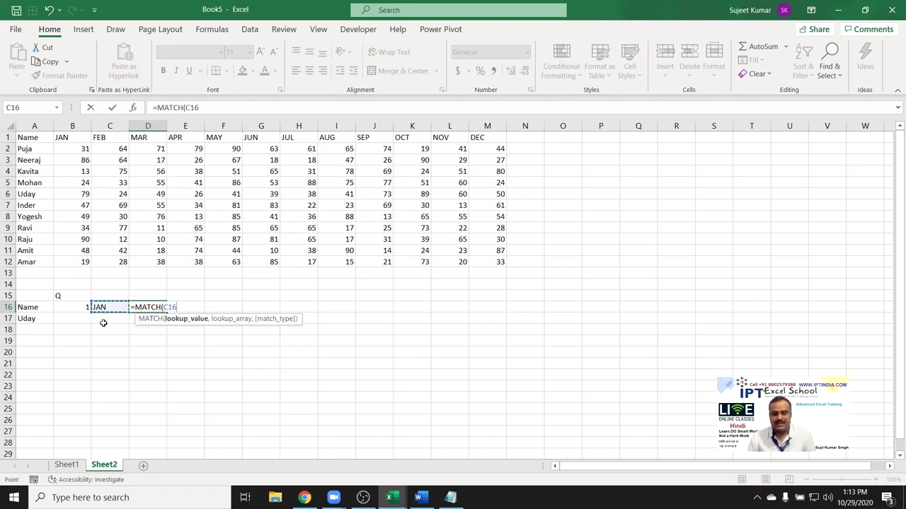
{"action": "type", "text": ","}
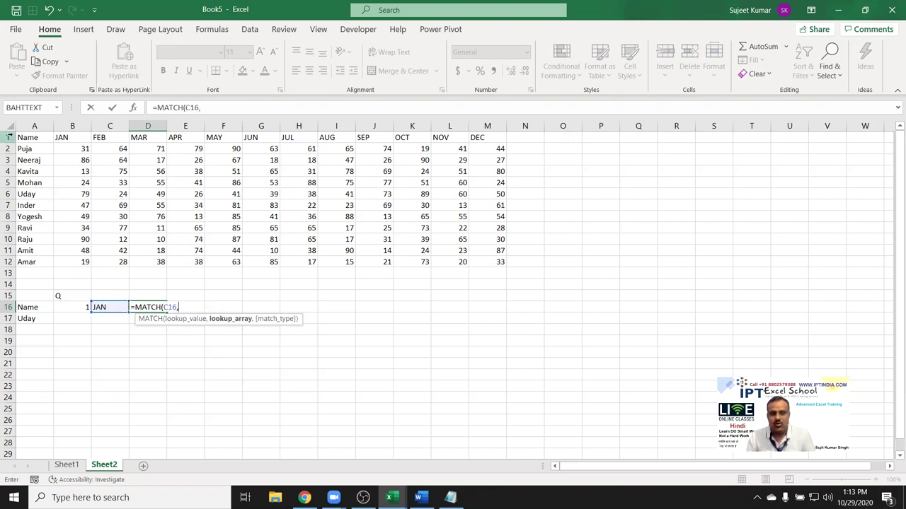
{"action": "left_click", "coordinate": [10, 136]}
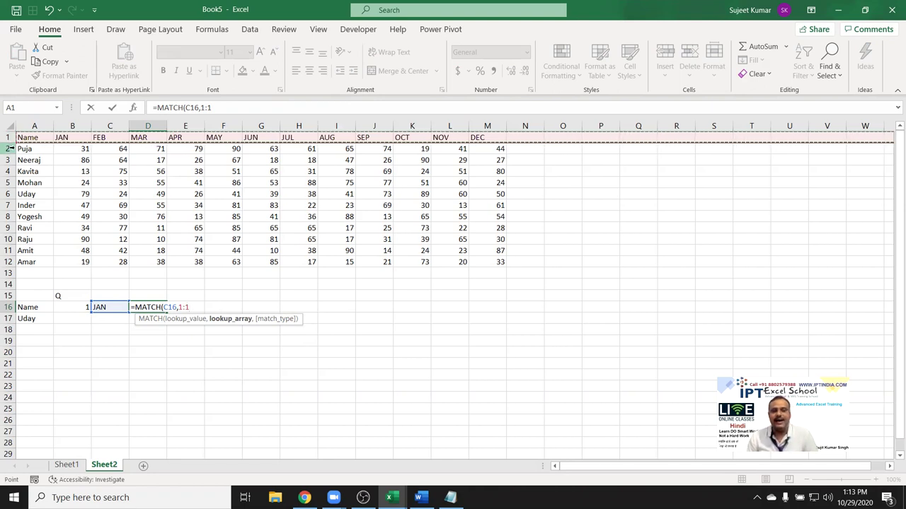
{"action": "type", "text": ","}
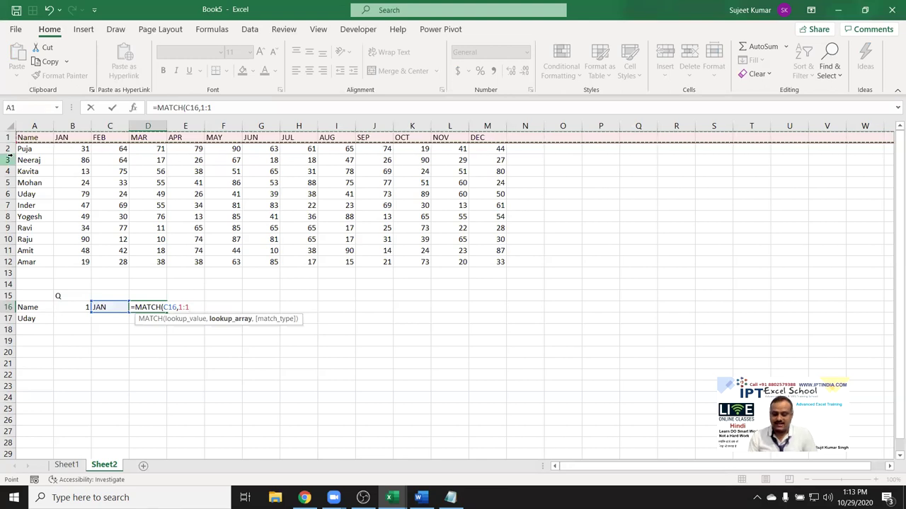
{"action": "type", "text": "0)"}
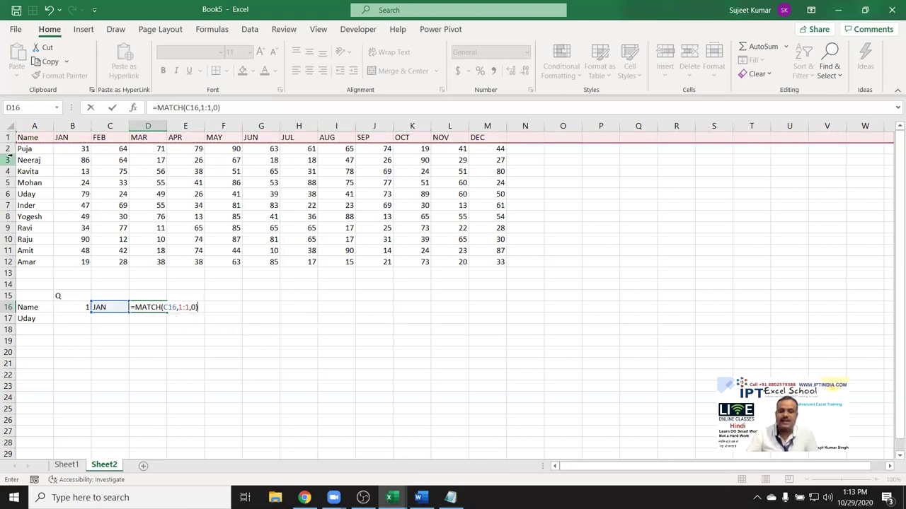
{"action": "double_click", "coordinate": [170, 307]}
{"action": "double_click", "coordinate": [183, 307]}
{"action": "left_click", "coordinate": [191, 307]}
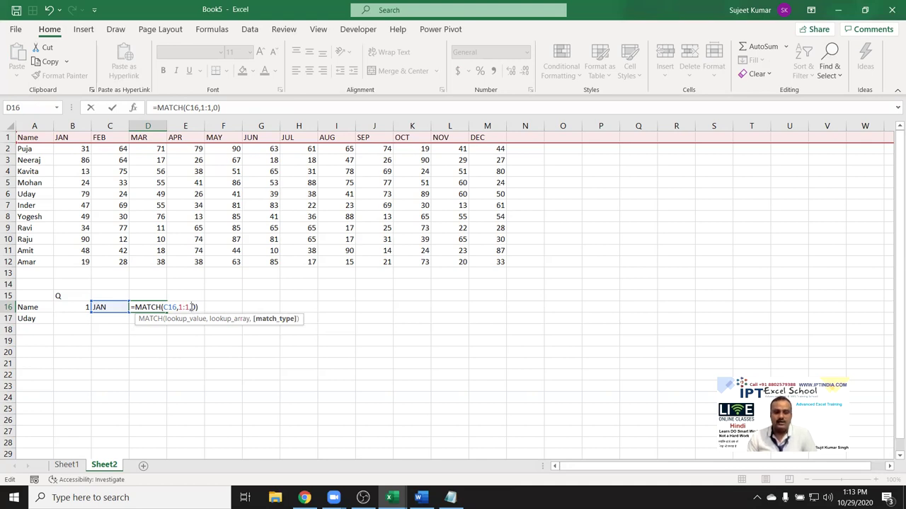
{"action": "key", "text": "Return"}
- Change B16 to 2 so C16 reads APR and D16 returns 5
{"action": "key", "text": "Up"}
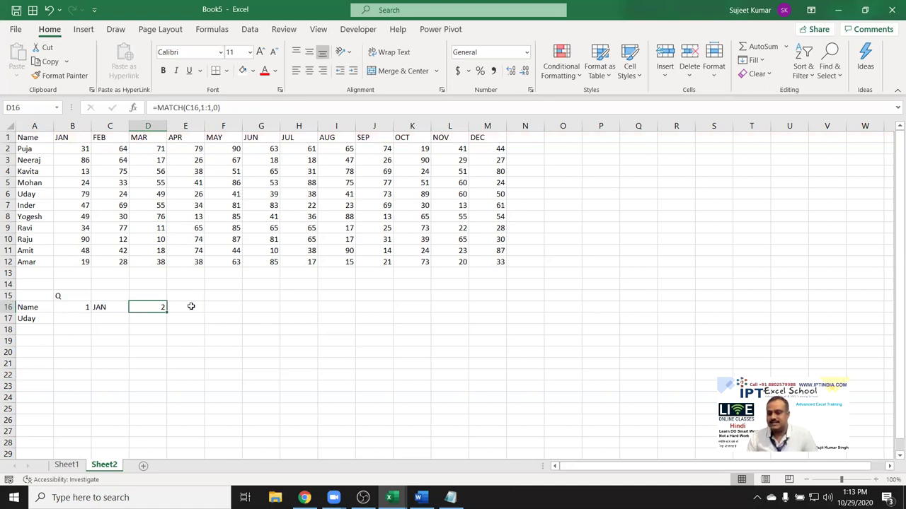
{"action": "left_click", "coordinate": [31, 139]}
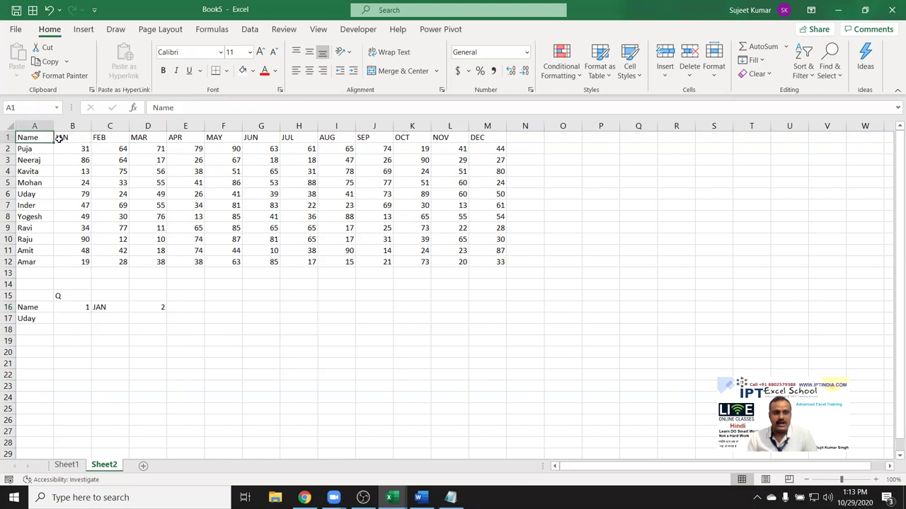
{"action": "left_click", "coordinate": [60, 138]}
{"action": "left_click", "coordinate": [157, 305]}
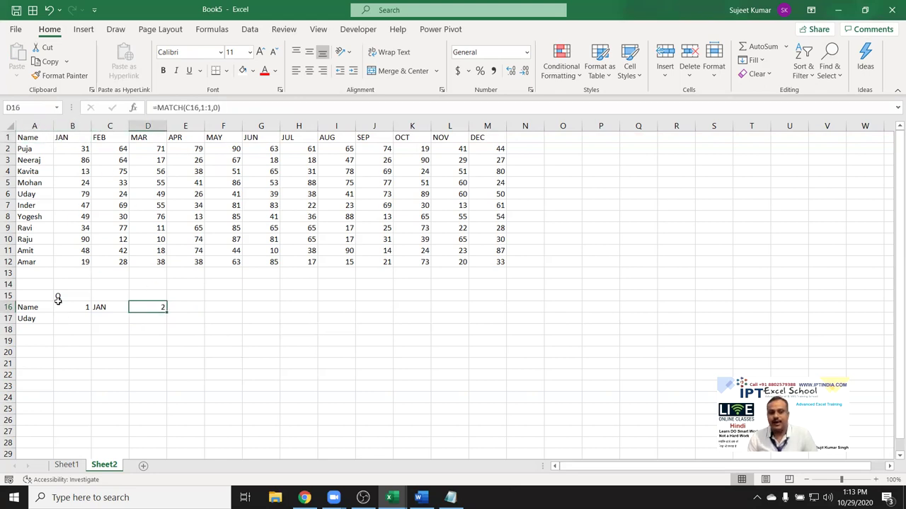
{"action": "left_click", "coordinate": [61, 303]}
{"action": "type", "text": "2"}
{"action": "key", "text": "Return"}
{"action": "key", "text": "Up"}
{"action": "key", "text": "Right"}
{"action": "key", "text": "Right"}
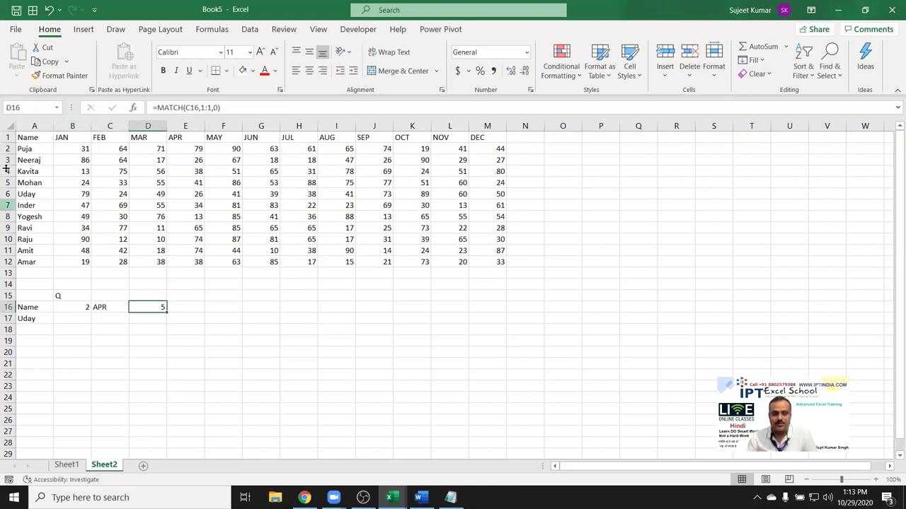
{"action": "left_click", "coordinate": [34, 136]}
{"action": "key", "text": "Right"}
{"action": "key", "text": "Right"}
{"action": "key", "text": "Right"}
{"action": "key", "text": "Right"}
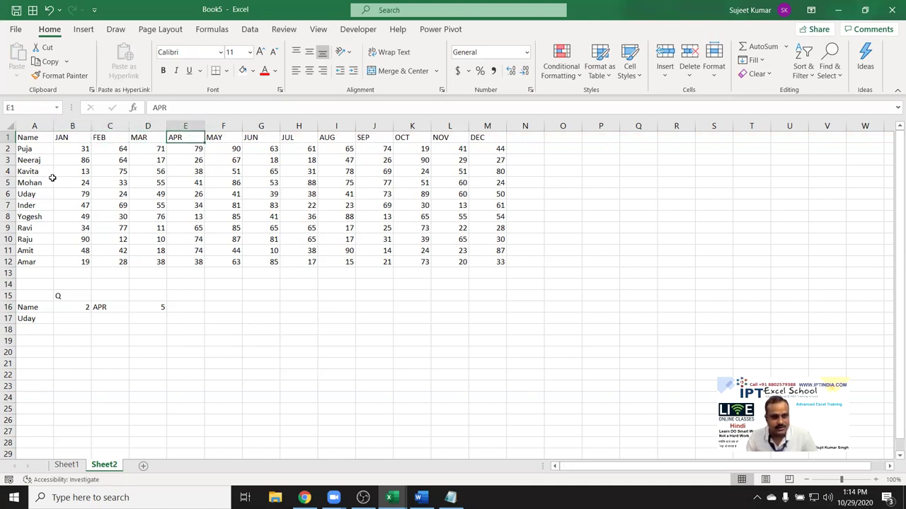
- Enter =MATCH(A17,A1:A12,0) in B17 so it returns the name's row, 6
{"action": "left_click", "coordinate": [73, 287]}
{"action": "left_click", "coordinate": [70, 317]}
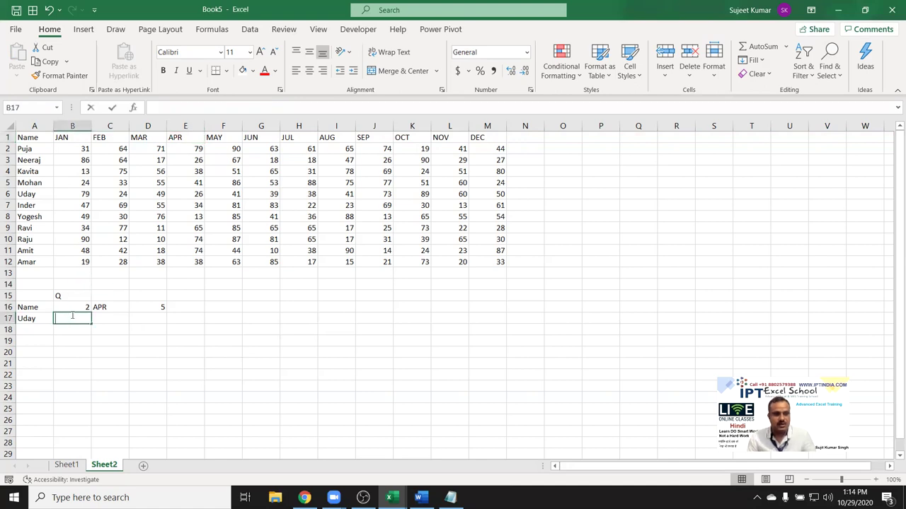
{"action": "type", "text": "=mas"}
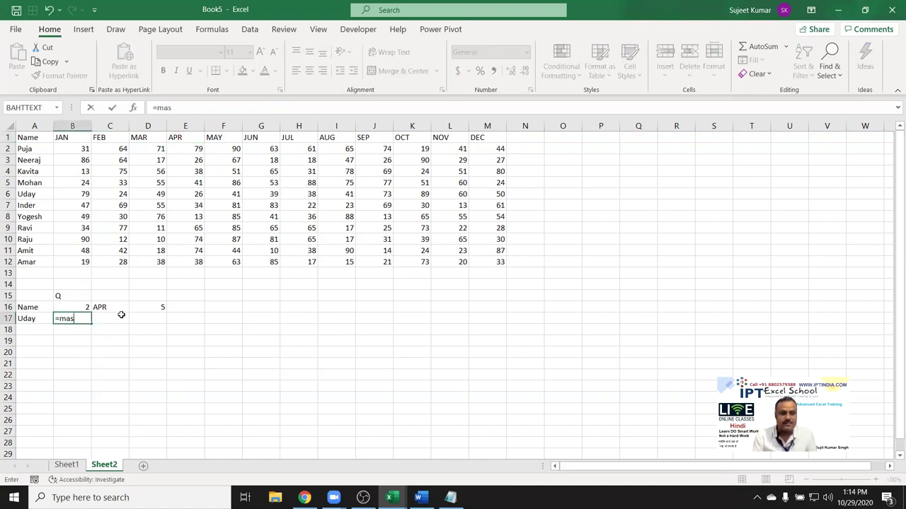
{"action": "key", "text": "BackSpace"}
{"action": "key", "text": "Tab"}
{"action": "key", "text": "Left"}
{"action": "type", "text": ","}
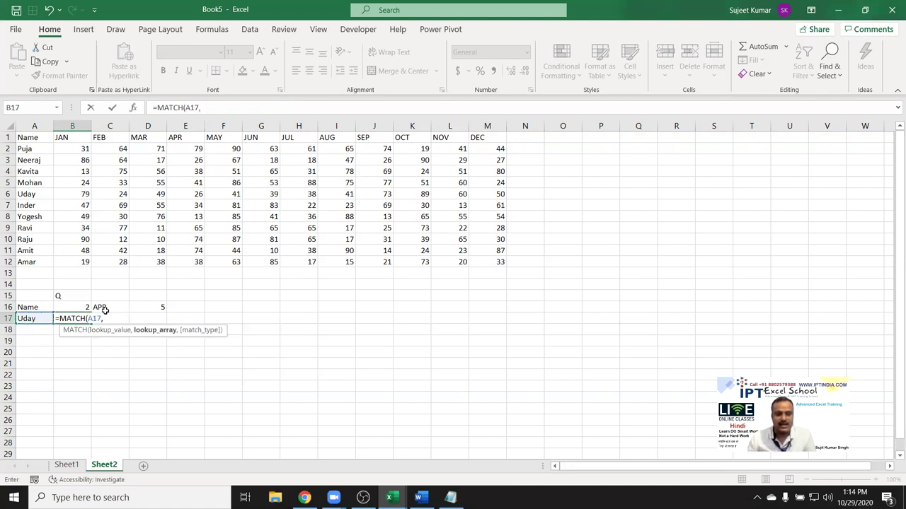
{"action": "left_click_drag", "start_coordinate": [46, 249], "coordinate": [45, 261]}
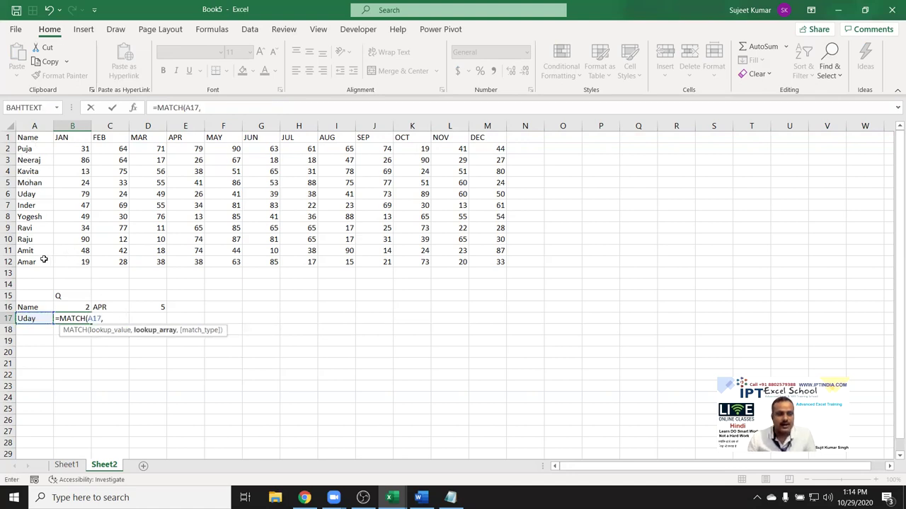
{"action": "left_click_drag", "start_coordinate": [35, 191], "coordinate": [35, 139]}
{"action": "type", "text": ",0)"}
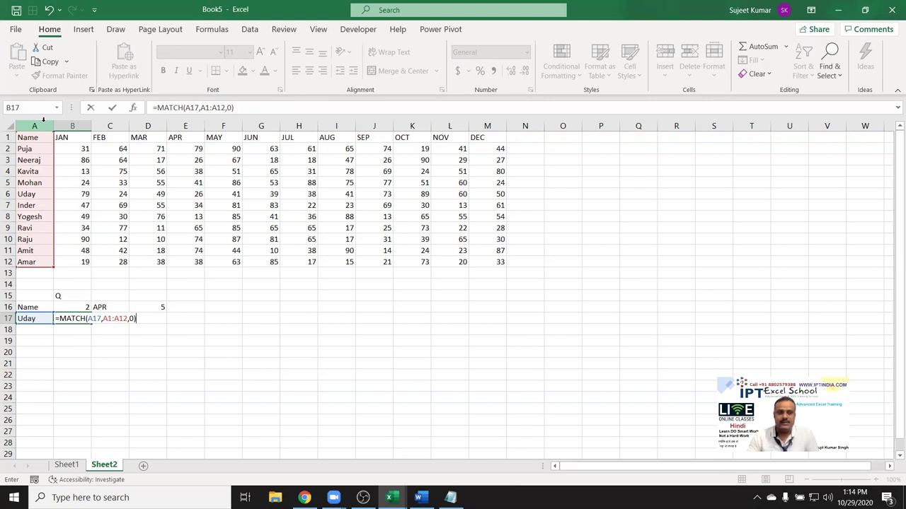
{"action": "key", "text": "ctrl+Return"}
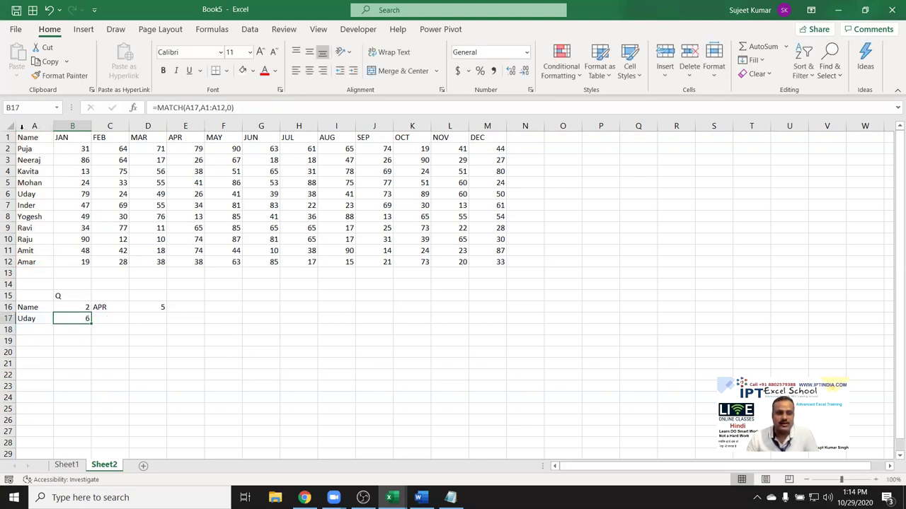
{"action": "left_click", "coordinate": [26, 134]}
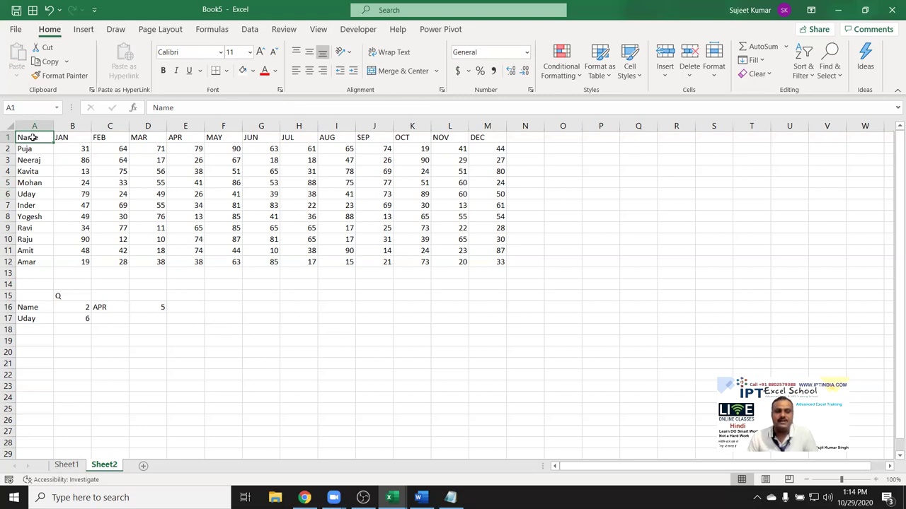
{"action": "key", "text": "Down"}
{"action": "key", "text": "Down"}
{"action": "key", "text": "Down"}
{"action": "key", "text": "Down"}
{"action": "key", "text": "Down"}
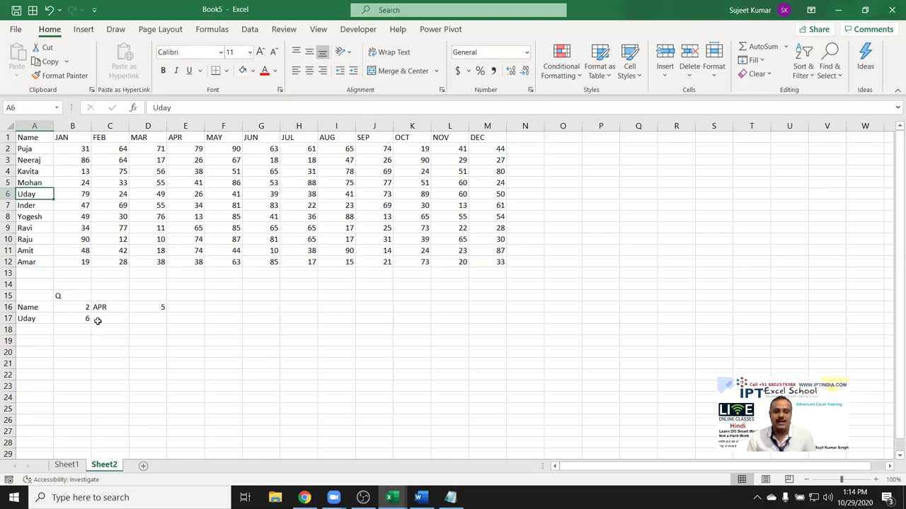
- Enter =ADDRESS(B17,D16) in C17 and set D16 to 5, giving $E$6
{"action": "left_click", "coordinate": [87, 310]}
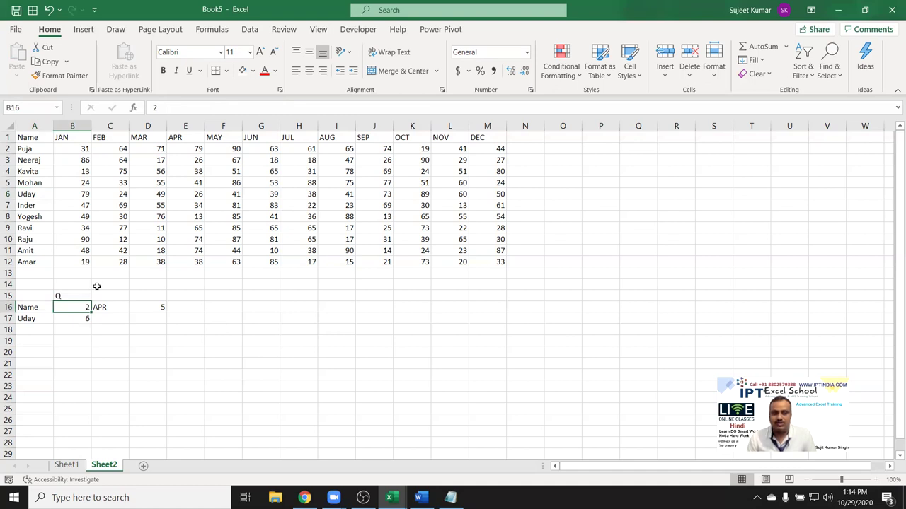
{"action": "left_click", "coordinate": [149, 307]}
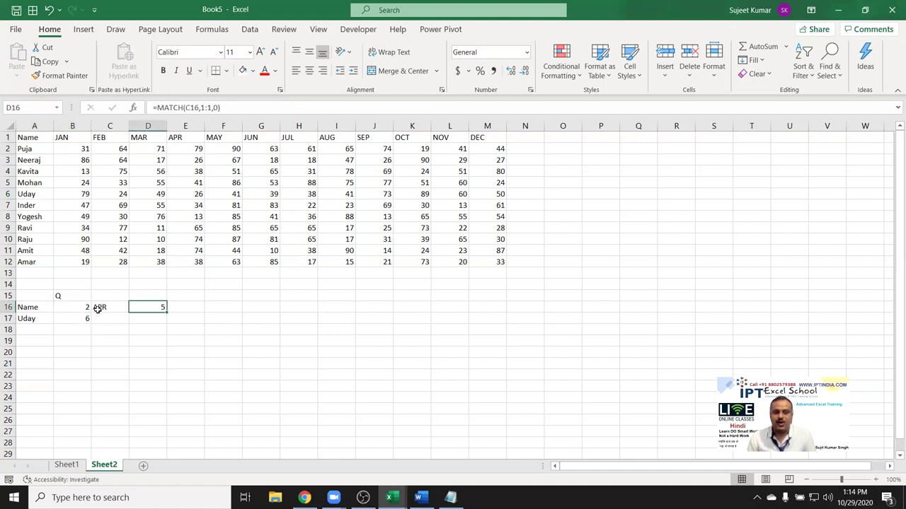
{"action": "left_click", "coordinate": [86, 318]}
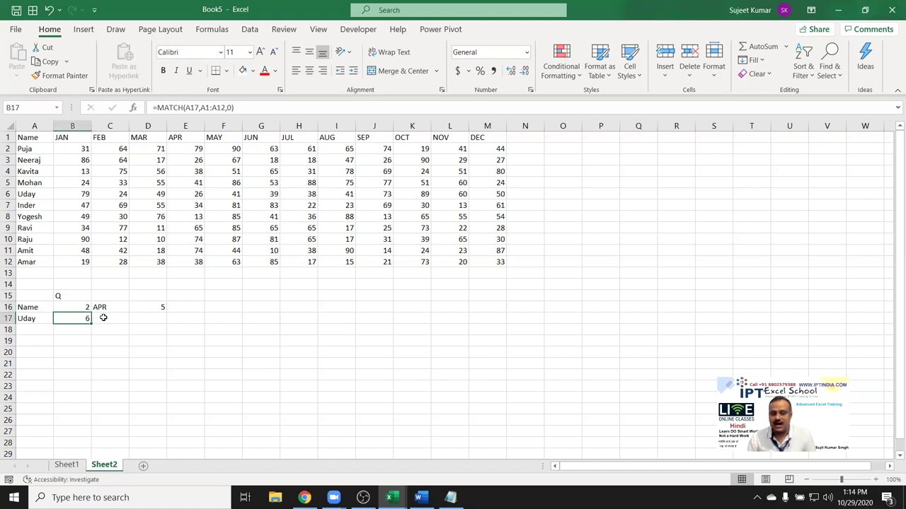
{"action": "left_click", "coordinate": [101, 317]}
{"action": "type", "text": "=ad"}
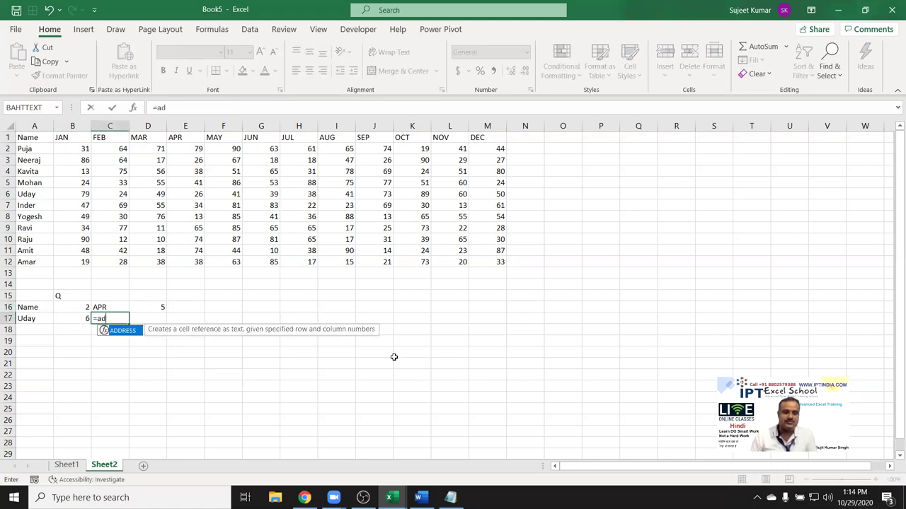
{"action": "key", "text": "Tab"}
{"action": "left_click", "coordinate": [74, 319]}
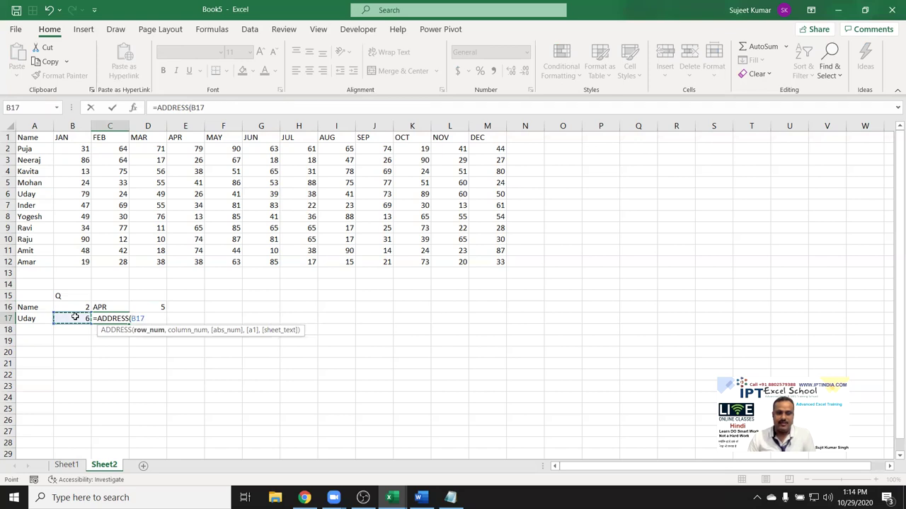
{"action": "type", "text": ","}
{"action": "left_click", "coordinate": [163, 306]}
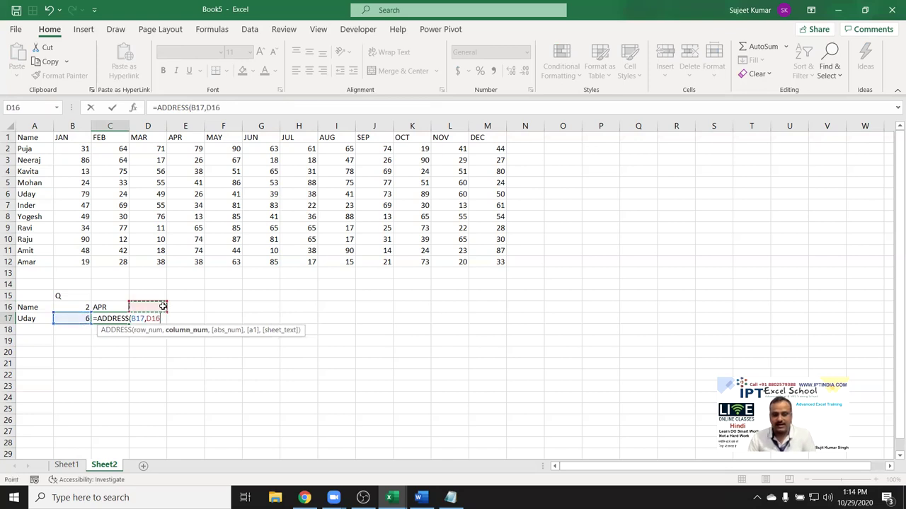
{"action": "key", "text": "Return"}
{"action": "left_click", "coordinate": [159, 306]}
{"action": "type", "text": "5"}
{"action": "key", "text": "Return"}
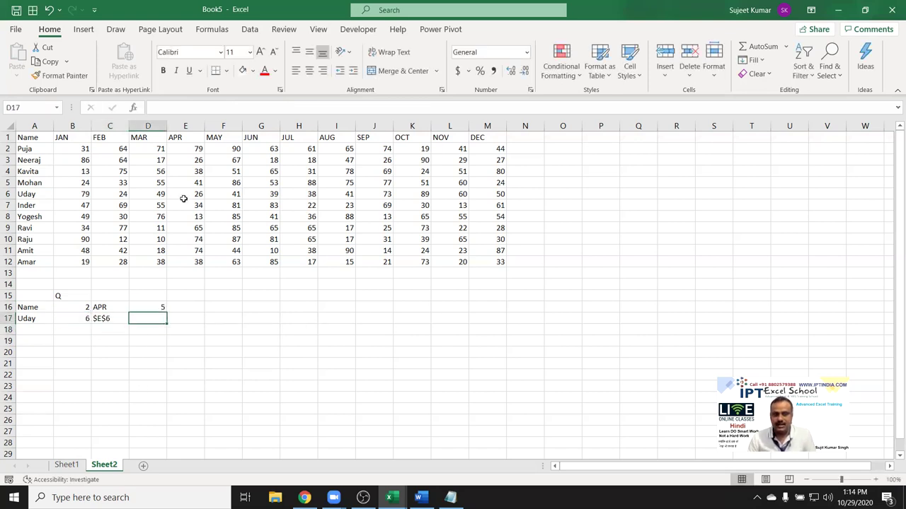
- Enter =ADDRESS(B17,D16+2) in D17 so it returns $G$6
{"action": "left_click", "coordinate": [190, 184]}
{"action": "left_click", "coordinate": [191, 194]}
{"action": "left_click", "coordinate": [146, 319]}
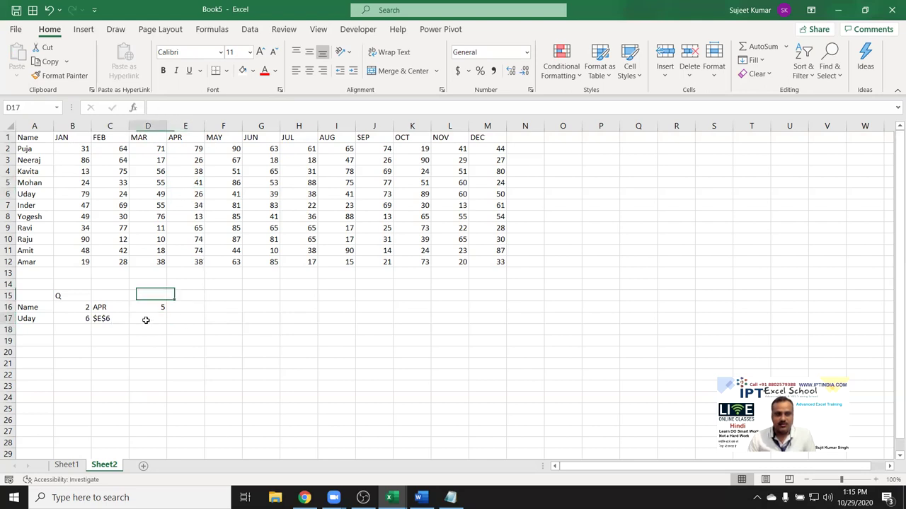
{"action": "type", "text": "=ad"}
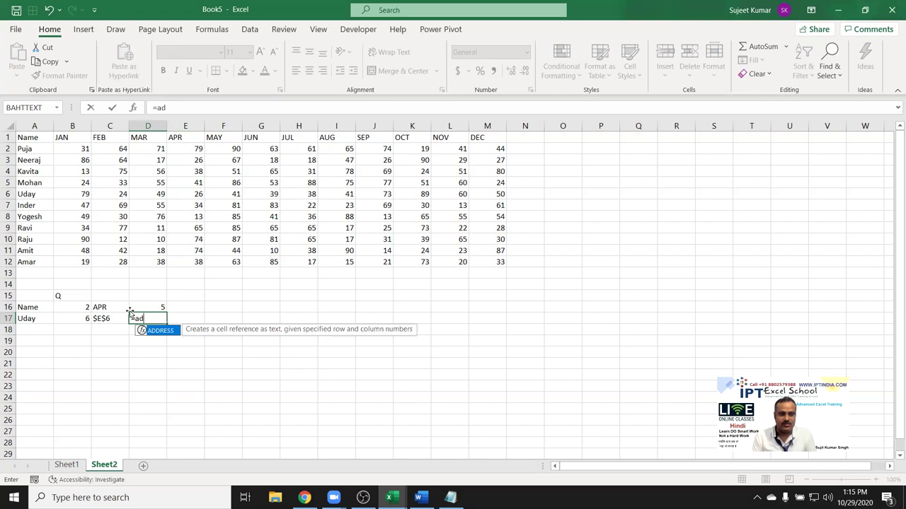
{"action": "key", "text": "Tab"}
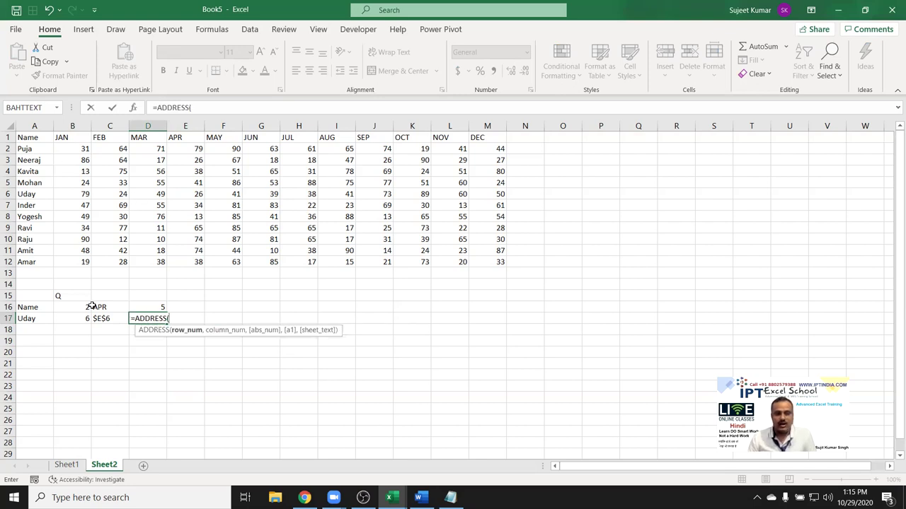
{"action": "left_click", "coordinate": [84, 318]}
{"action": "type", "text": ","}
{"action": "left_click", "coordinate": [140, 307]}
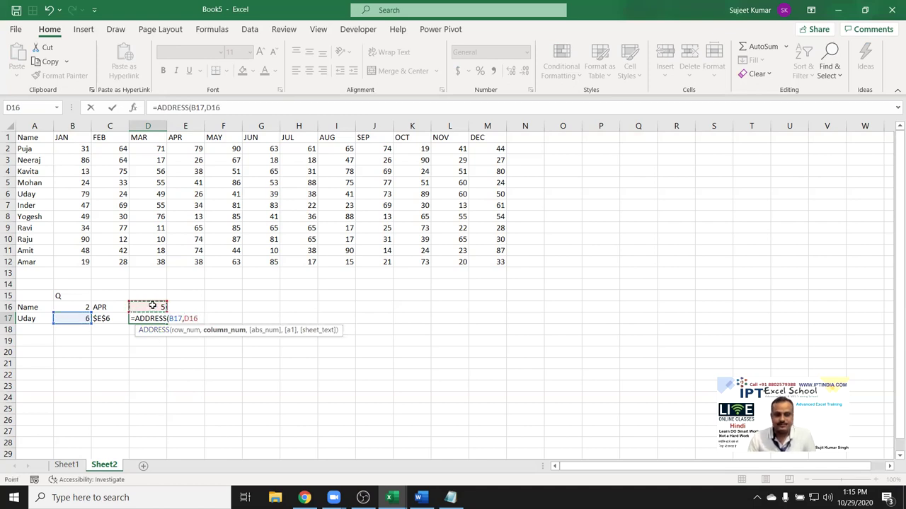
{"action": "type", "text": "+2"}
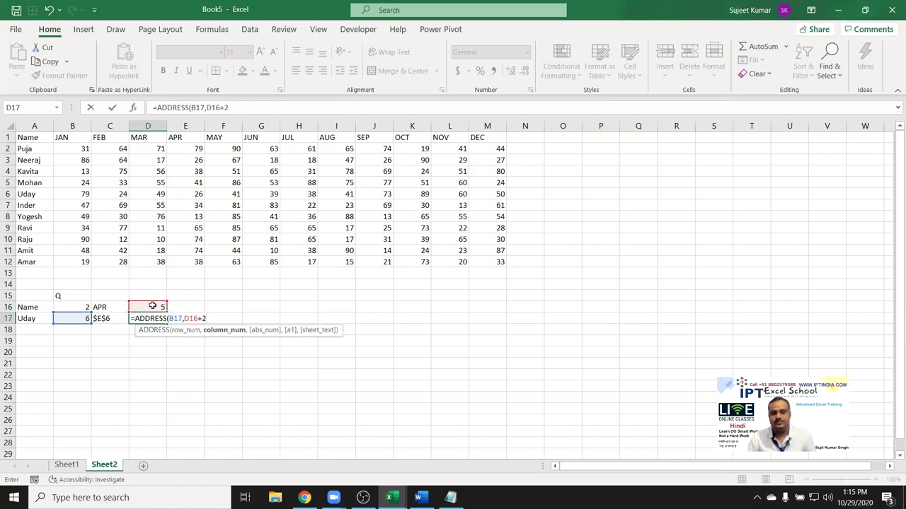
{"action": "key", "text": "Return"}
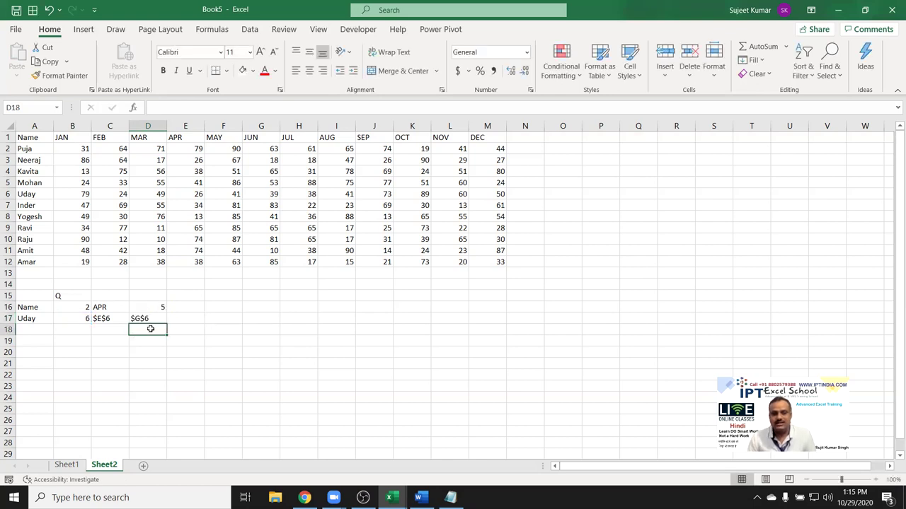
- Enter =C17&":"&D17 in E17 to join the addresses into $E$6:$G$6
{"action": "left_click", "coordinate": [182, 192]}
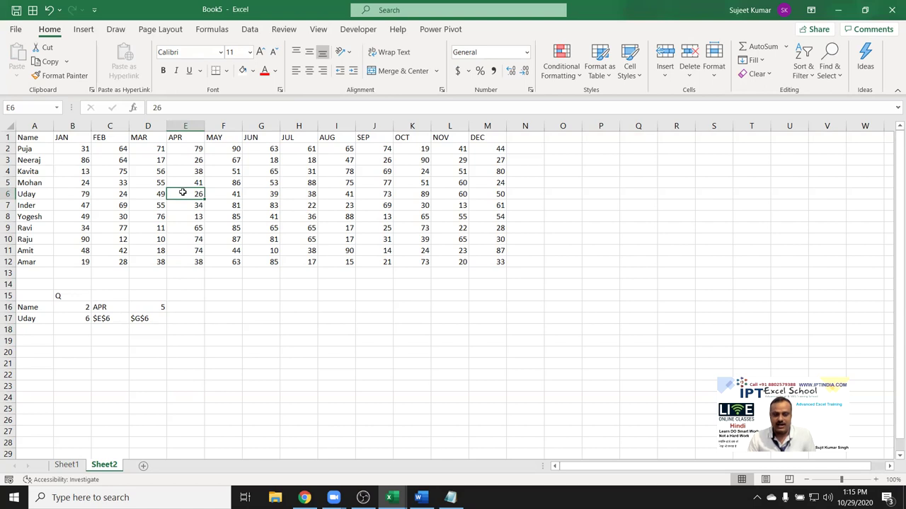
{"action": "left_click_drag", "start_coordinate": [183, 192], "coordinate": [259, 194]}
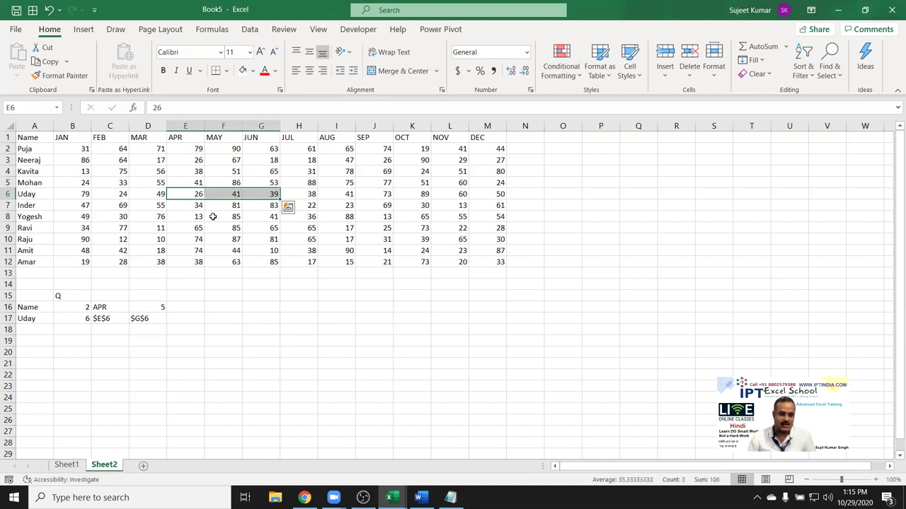
{"action": "left_click", "coordinate": [183, 320]}
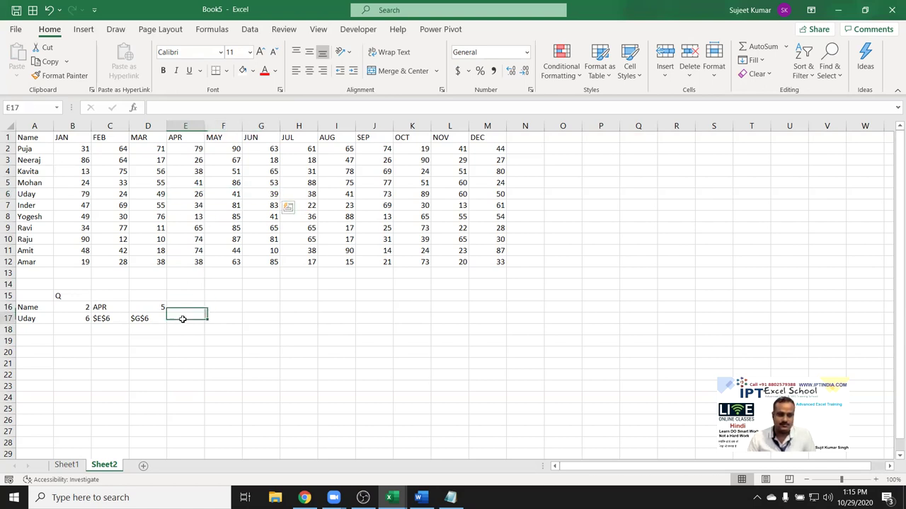
{"action": "type", "text": "=sum"}
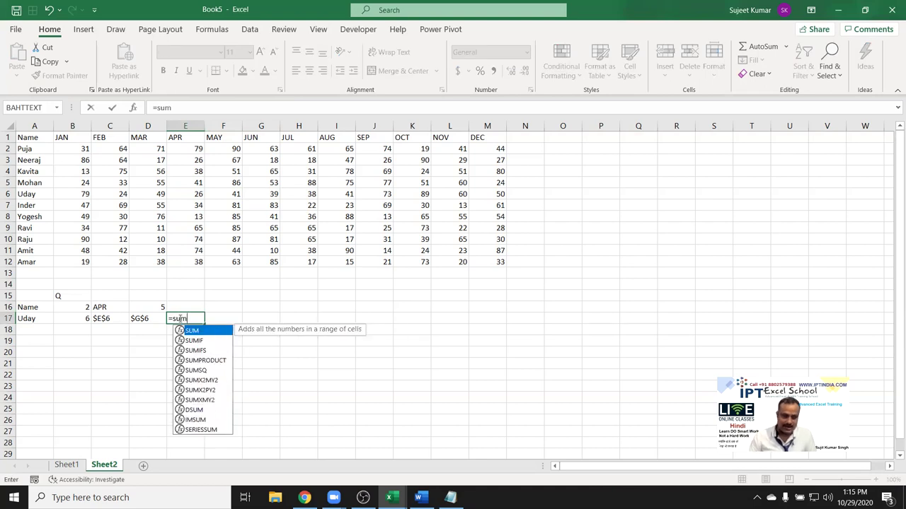
{"action": "type", "text": "("}
{"action": "left_click_drag", "start_coordinate": [193, 205], "coordinate": [273, 206]}
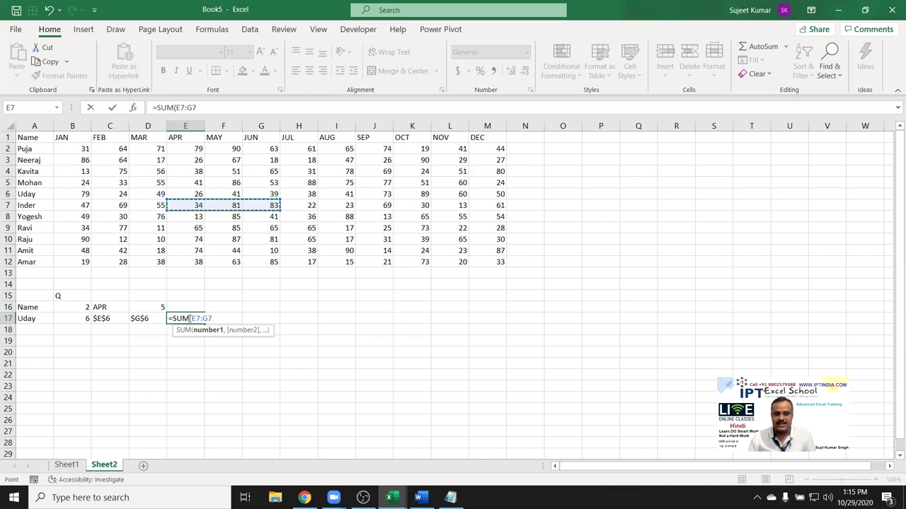
{"action": "key", "text": "Escape"}
{"action": "type", "text": "="}
{"action": "key", "text": "Left"}
{"action": "key", "text": "Left"}
{"action": "type", "text": "&\":\"&"}
{"action": "key", "text": "Left"}
{"action": "key", "text": "Return"}
{"action": "key", "text": "Up"}
- Enter =SUM(E17) in F17, which returns 0, and widen column E
{"action": "key", "text": "Right"}
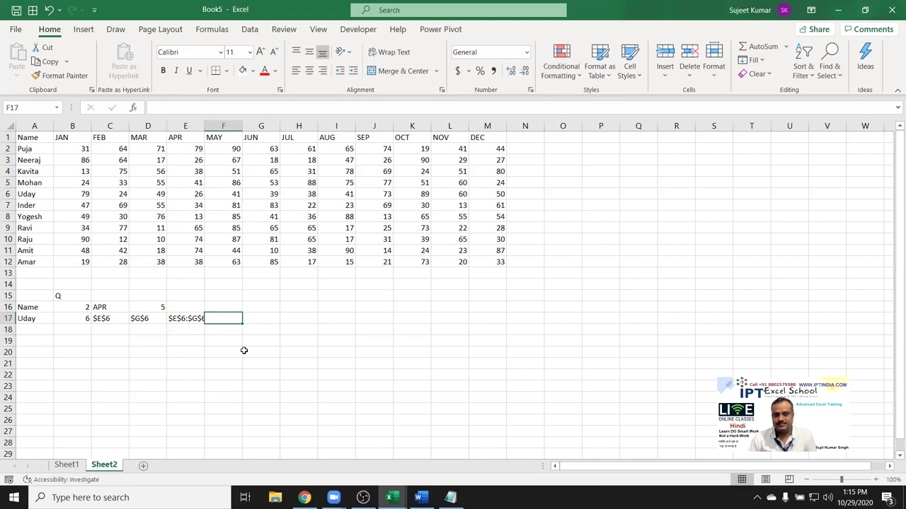
{"action": "type", "text": "=SUM("}
{"action": "key", "text": "Left"}
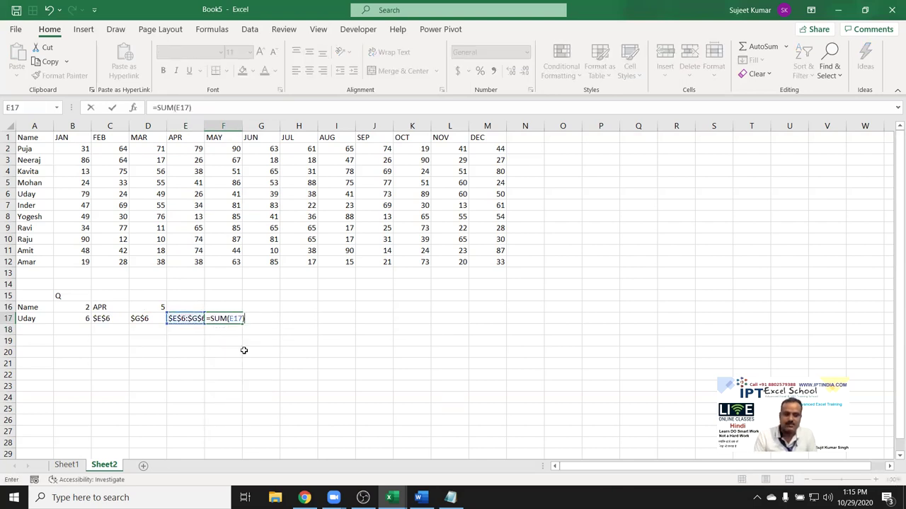
{"action": "key", "text": "Return"}
{"action": "key", "text": "Right"}
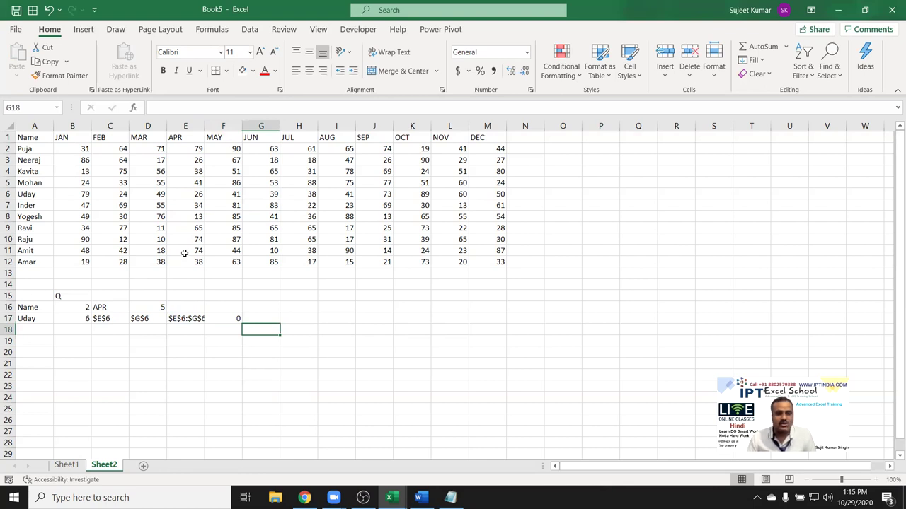
{"action": "left_click_drag", "start_coordinate": [202, 130], "coordinate": [206, 129]}
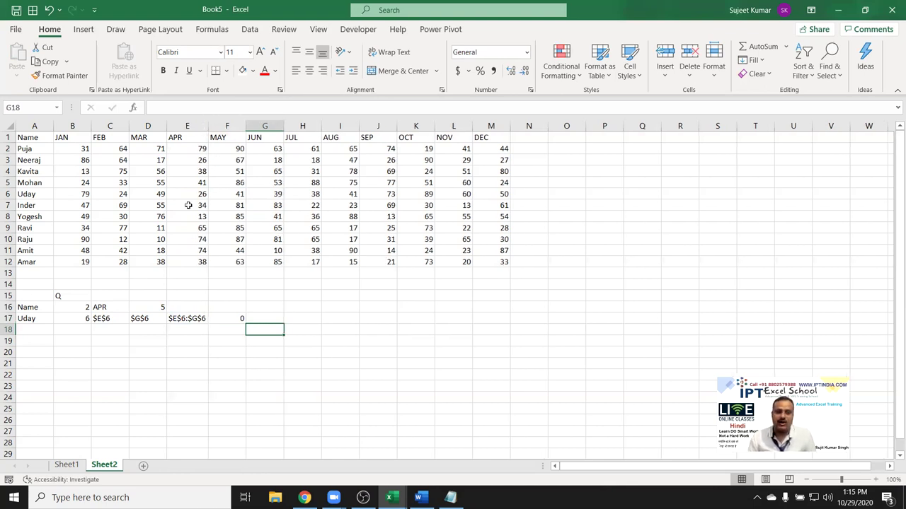
- Replace E17 inside F17's SUM with the INDIRECT function
{"action": "left_click", "coordinate": [175, 319]}
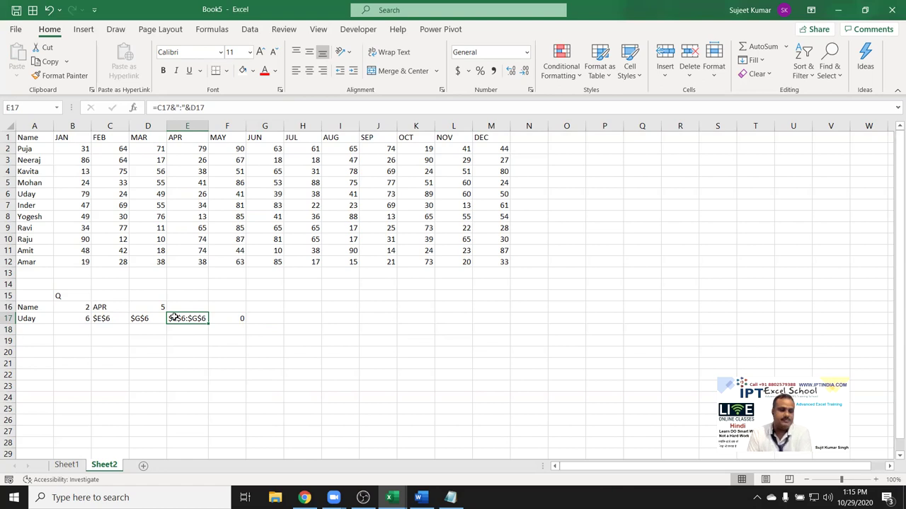
{"action": "key", "text": "Right"}
{"action": "key", "text": "alt+equal"}
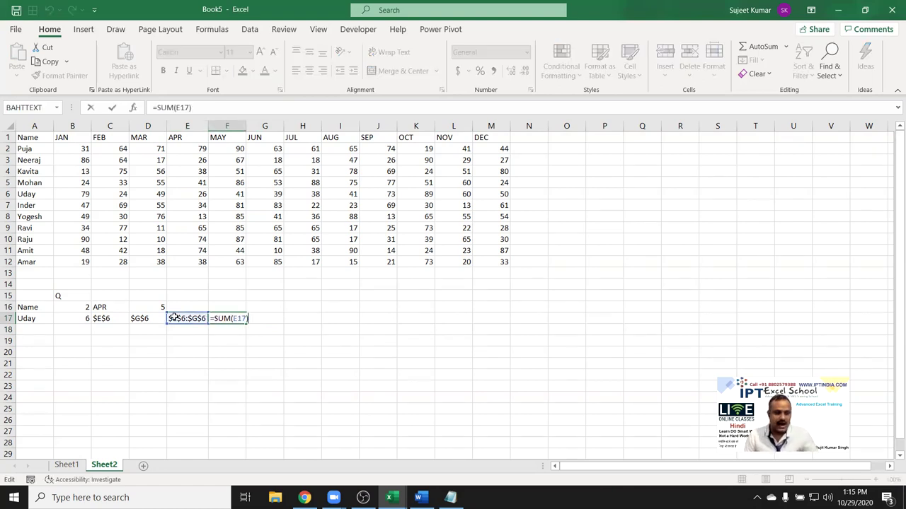
{"action": "key", "text": "BackSpace"}
{"action": "type", "text": "E"}
{"action": "key", "text": "BackSpace"}
{"action": "type", "text": "IN"}
{"action": "key", "text": "Down"}
{"action": "key", "text": "Tab"}
- Point INDIRECT at E17 and accept the bracket correction, so F17 shows 106
{"action": "type", "text": ")"}
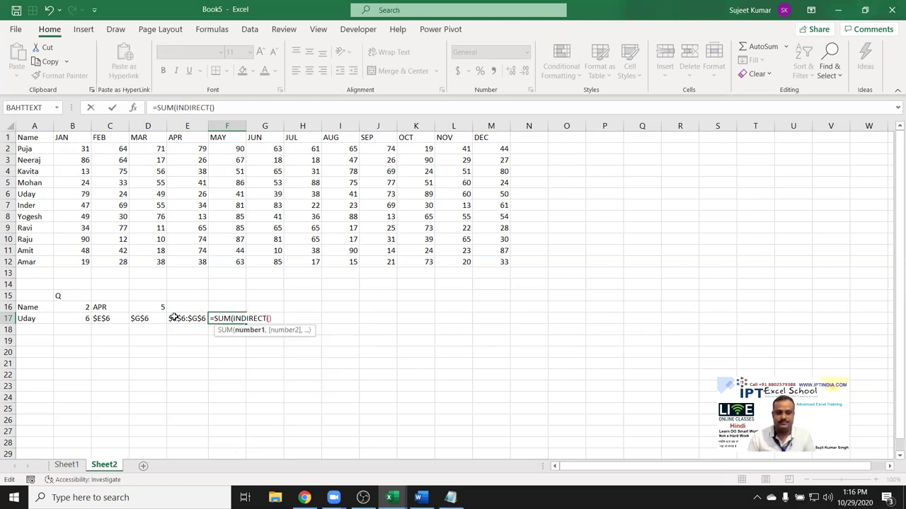
{"action": "key", "text": "Left"}
{"action": "left_click", "coordinate": [181, 318]}
{"action": "key", "text": "Return"}
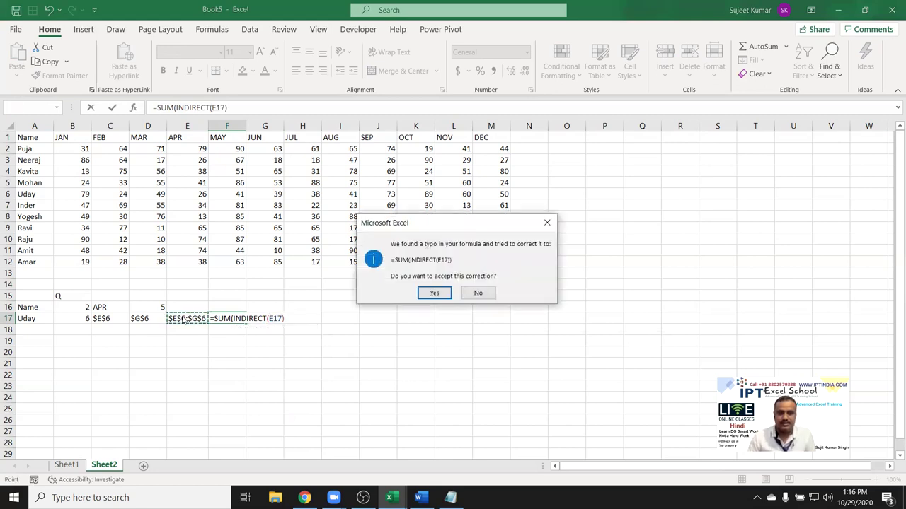
{"action": "key", "text": "Return"}
{"action": "key", "text": "Up"}
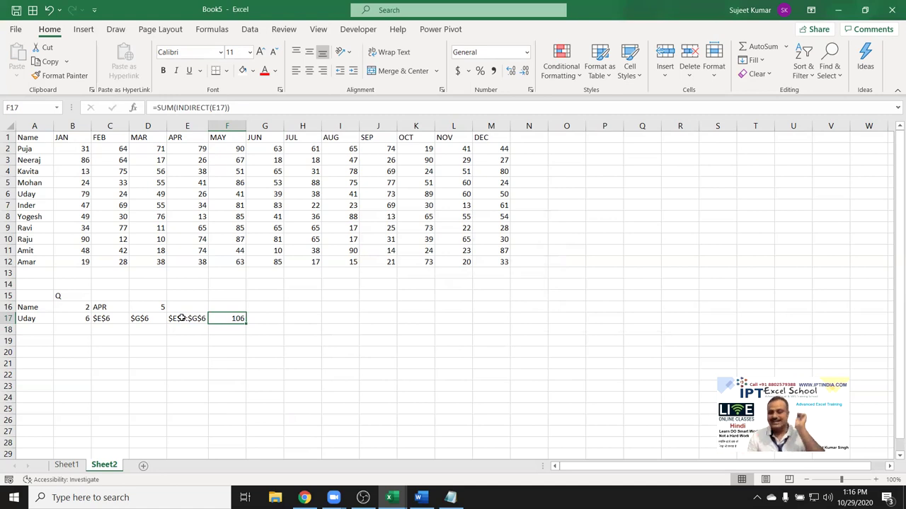
{"action": "left_click", "coordinate": [83, 307]}
{"action": "left_click", "coordinate": [30, 318]}
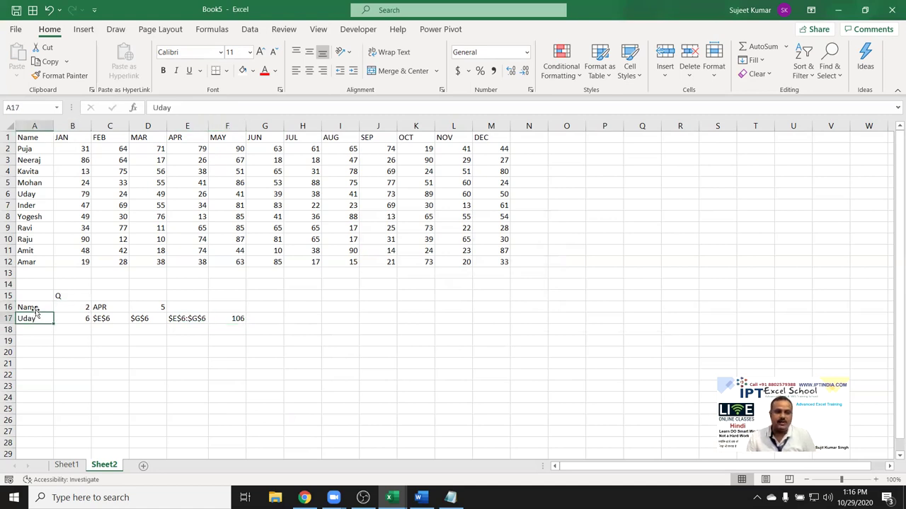
{"action": "left_click", "coordinate": [238, 182]}
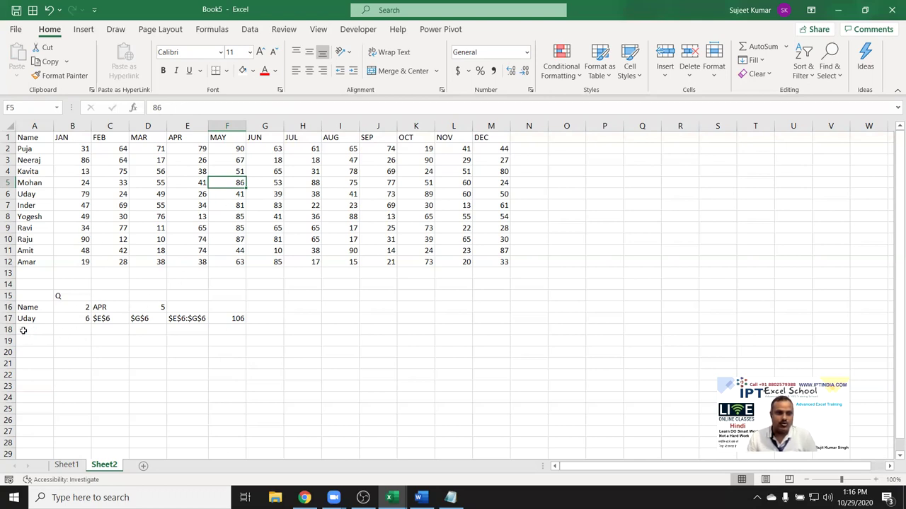
{"action": "left_click", "coordinate": [28, 194]}
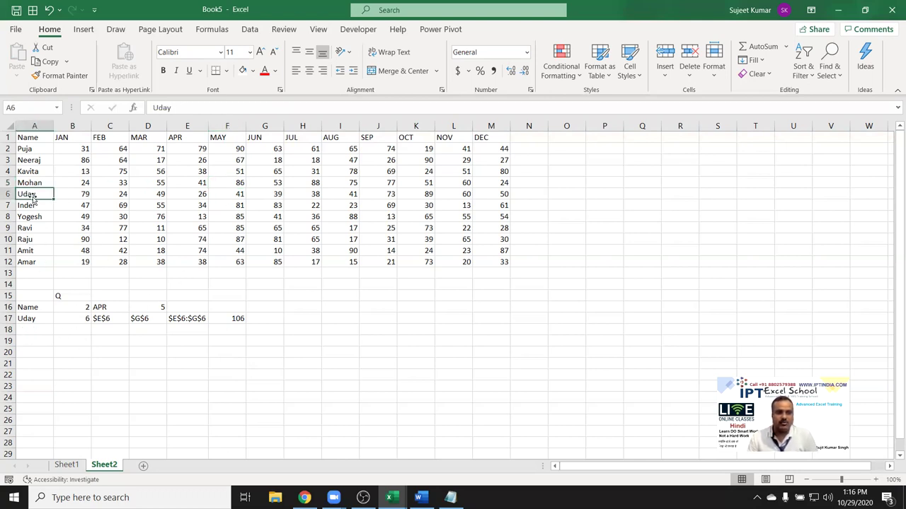
{"action": "key", "text": "Right"}
{"action": "key", "text": "Right"}
{"action": "key", "text": "Right"}
{"action": "key", "text": "Right"}
{"action": "key", "text": "shift+Right"}
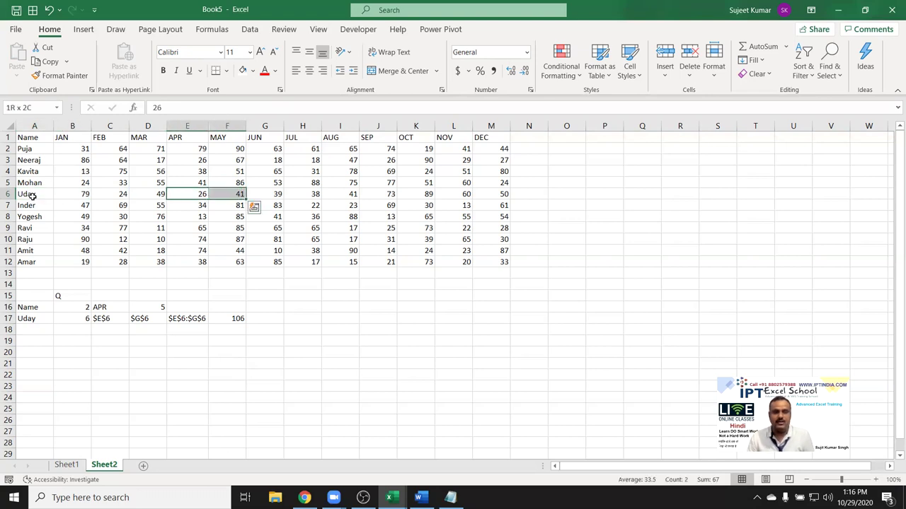
{"action": "key", "text": "shift+Right"}
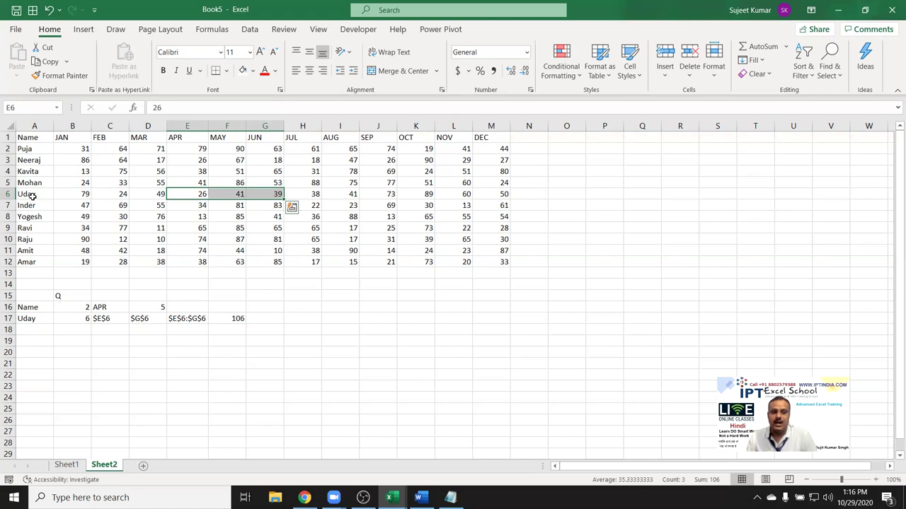
{"action": "left_click", "coordinate": [69, 308]}
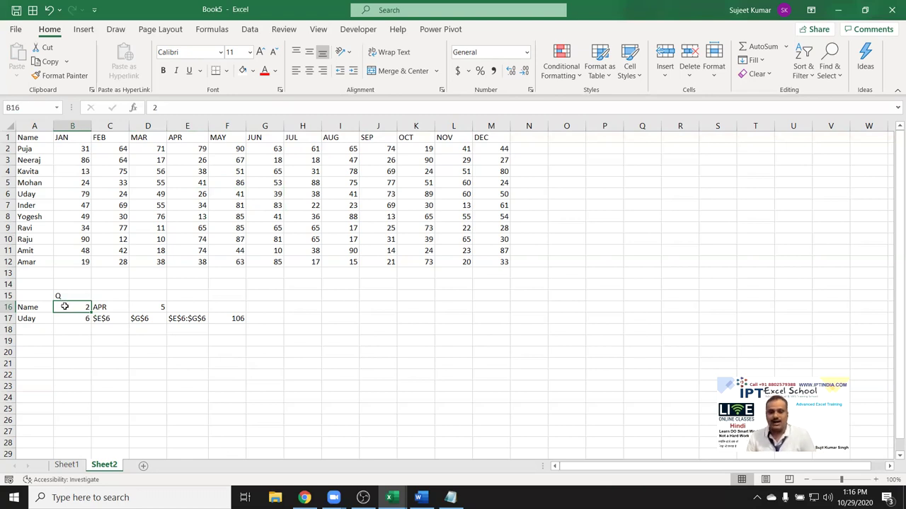
- Confirm C16's CHOOSE formula showing APR and D16's =MATCH(C16,1:1,0) returning 5
{"action": "double_click", "coordinate": [104, 306]}
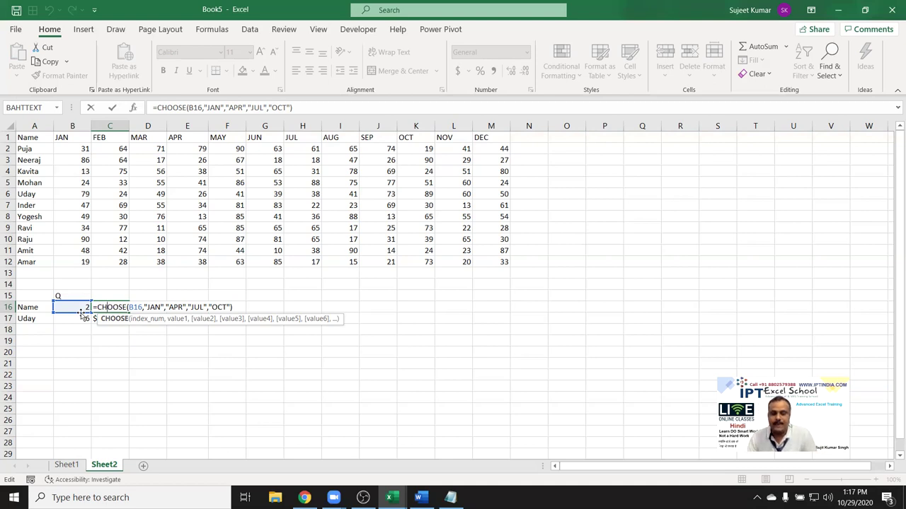
{"action": "key", "text": "Return"}
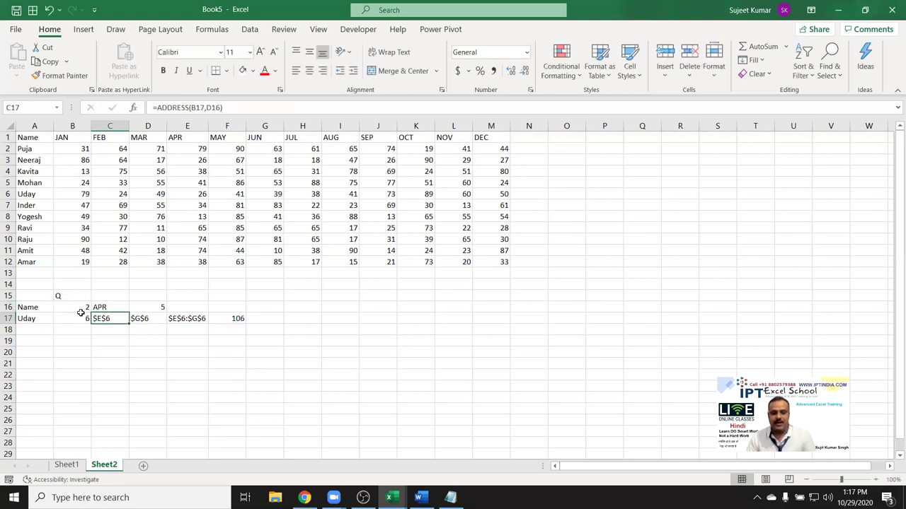
{"action": "key", "text": "Up"}
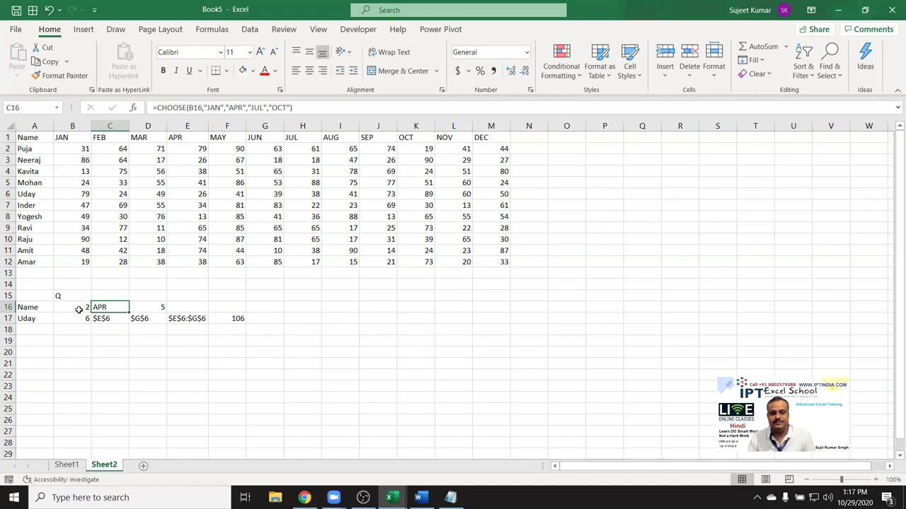
{"action": "left_click", "coordinate": [148, 308]}
{"action": "double_click", "coordinate": [148, 309]}
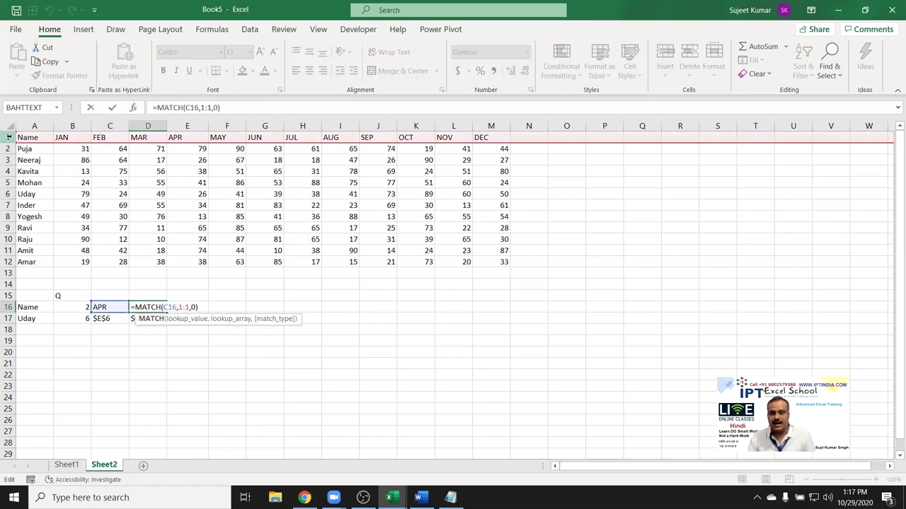
{"action": "key", "text": "ctrl+Return"}
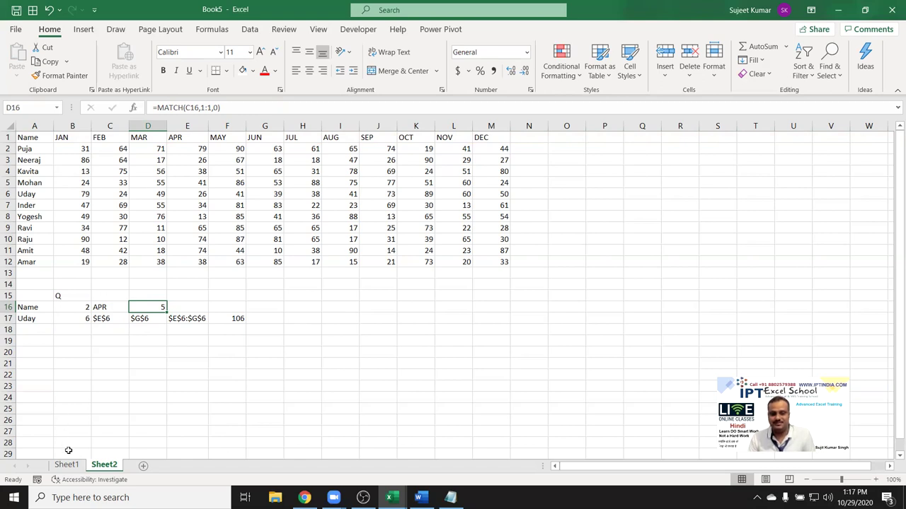
{"action": "double_click", "coordinate": [69, 320]}
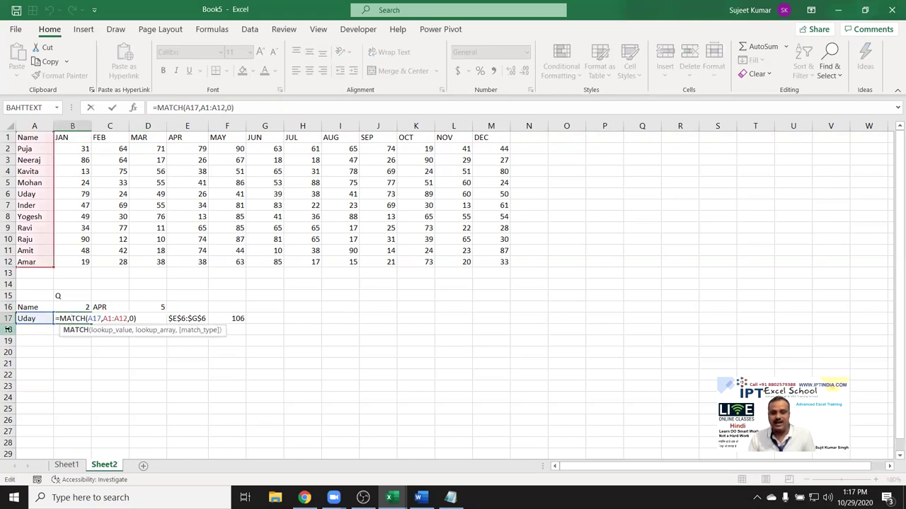
{"action": "key", "text": "ctrl+Return"}
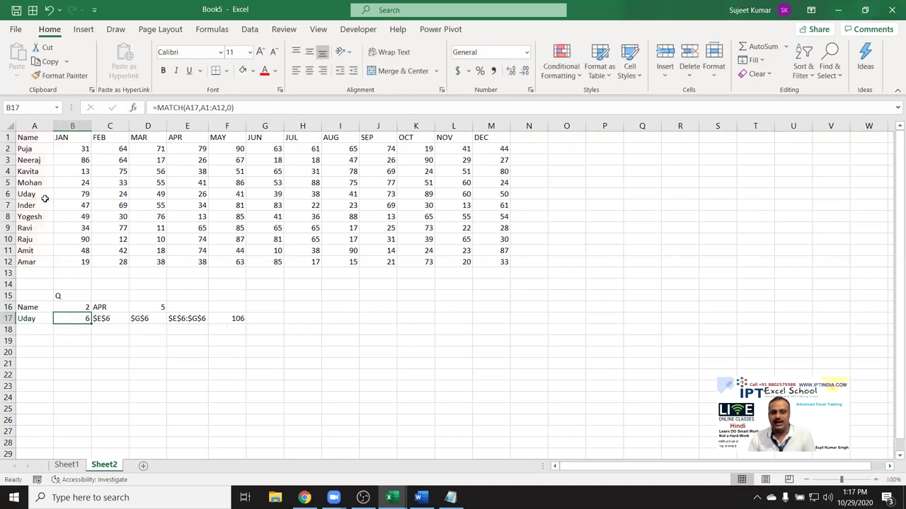
{"action": "left_click", "coordinate": [137, 307]}
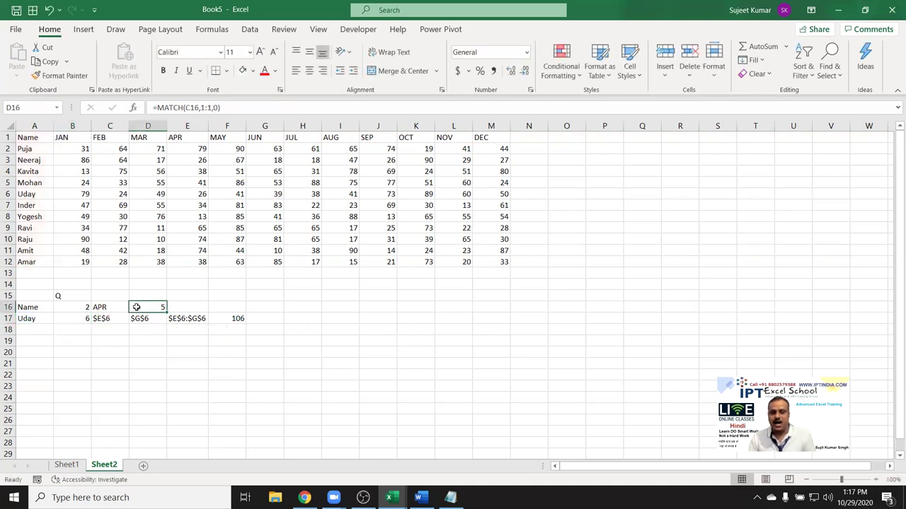
{"action": "left_click", "coordinate": [84, 319]}
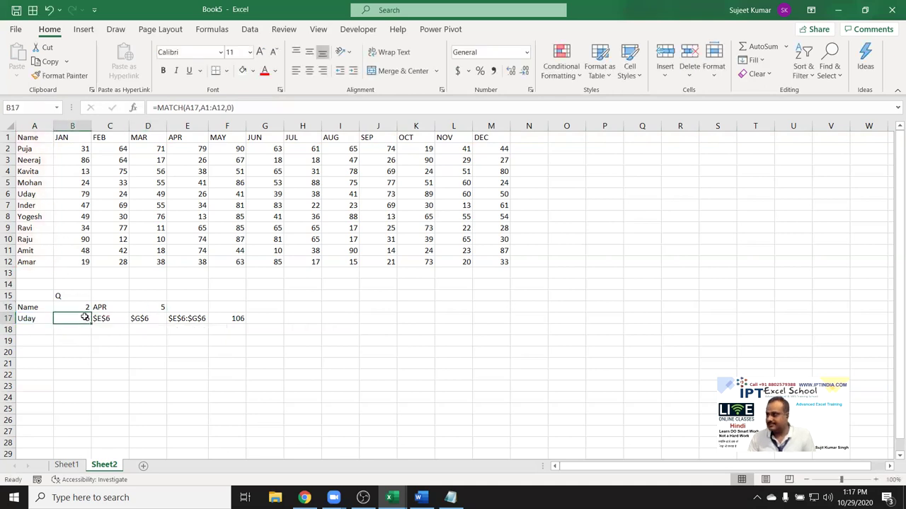
{"action": "left_click", "coordinate": [93, 319]}
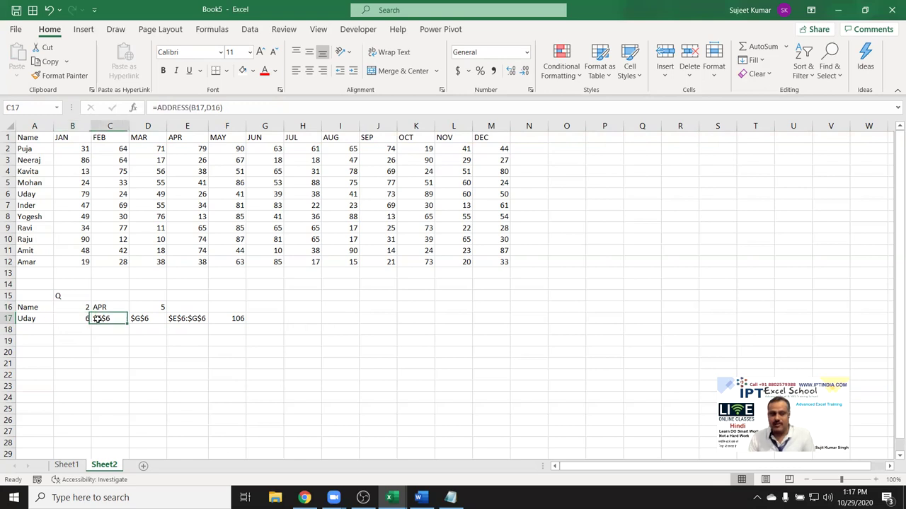
{"action": "key", "text": "F2"}
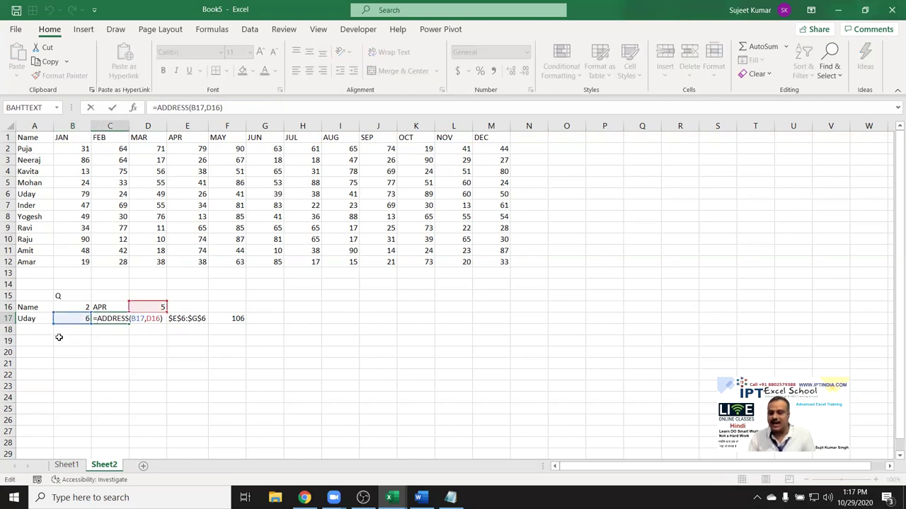
{"action": "key", "text": "ctrl+Return"}
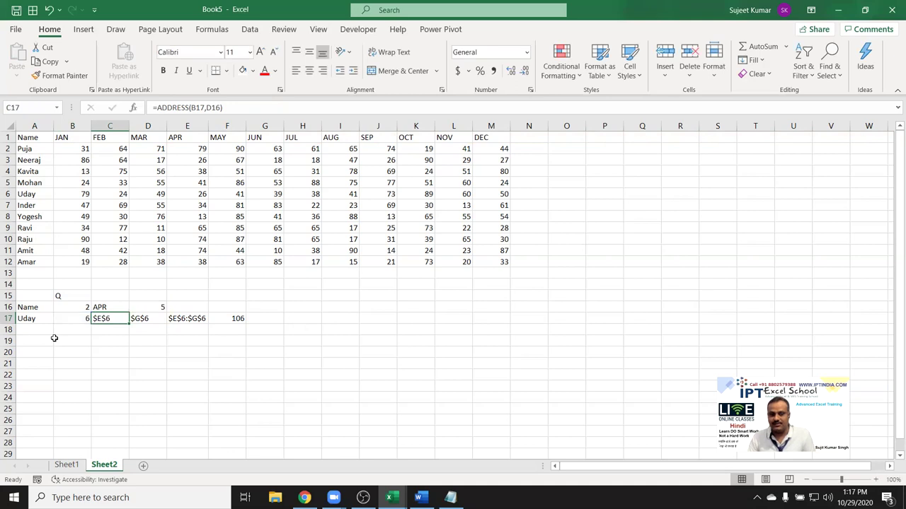
{"action": "left_click_drag", "start_coordinate": [188, 137], "coordinate": [248, 136]}
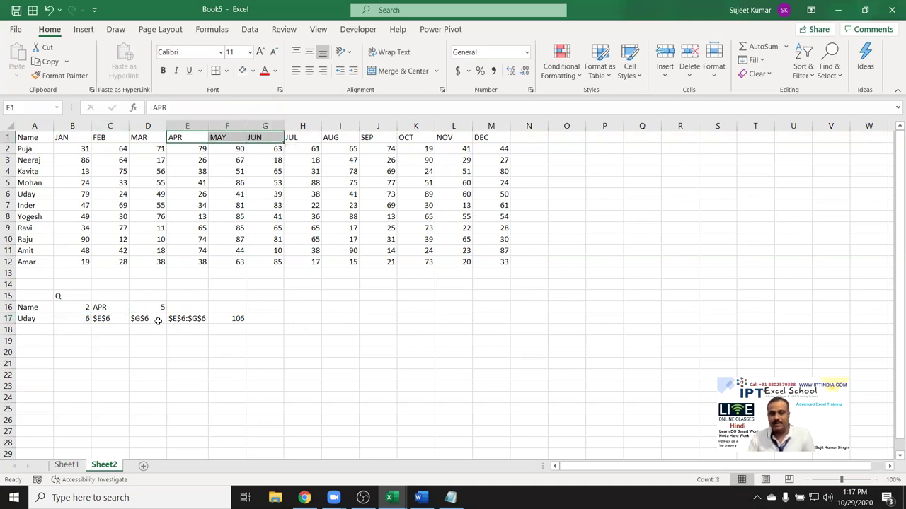
{"action": "left_click", "coordinate": [117, 318]}
{"action": "double_click", "coordinate": [117, 319]}
{"action": "key", "text": "Escape"}
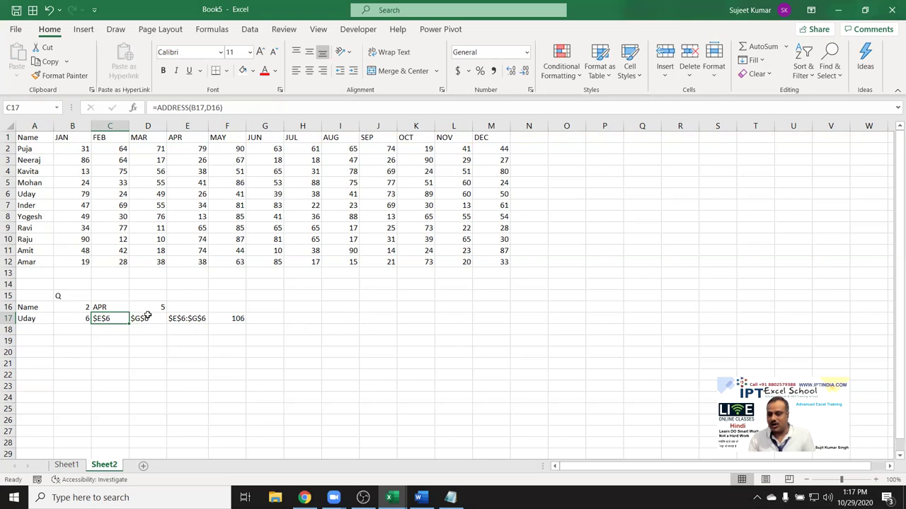
{"action": "double_click", "coordinate": [148, 319]}
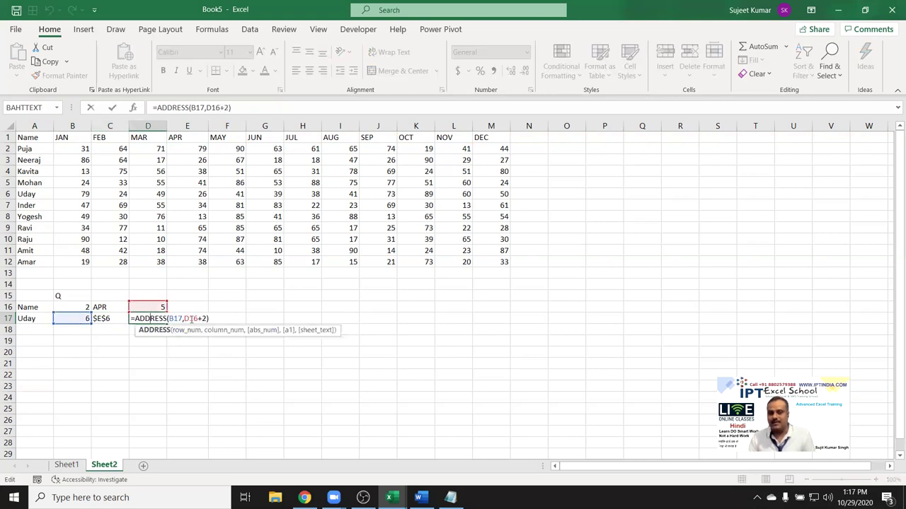
{"action": "key", "text": "Return"}
{"action": "left_click", "coordinate": [111, 320]}
{"action": "left_click", "coordinate": [134, 318]}
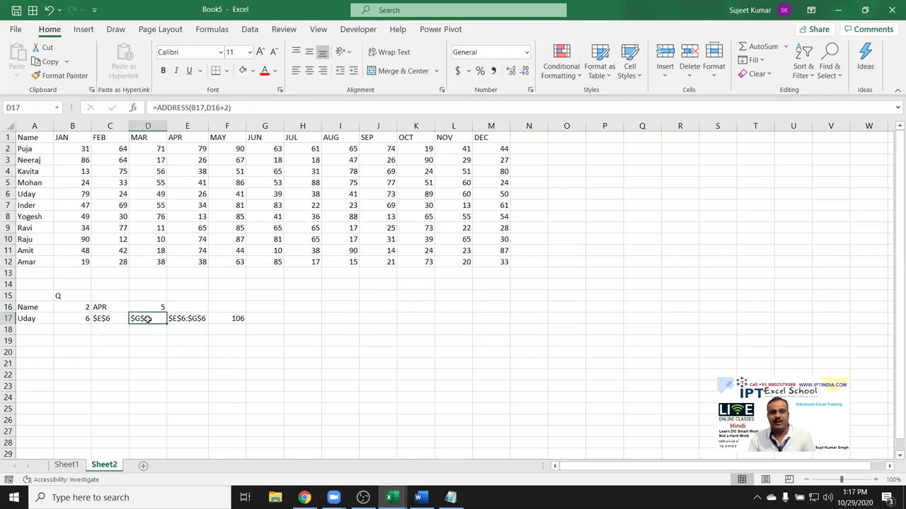
{"action": "left_click_drag", "start_coordinate": [134, 319], "coordinate": [121, 318]}
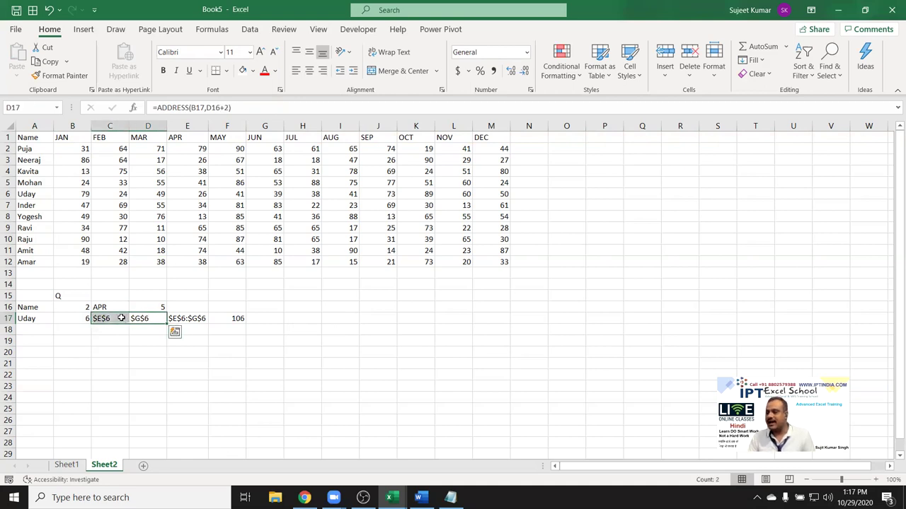
{"action": "left_click", "coordinate": [188, 322]}
{"action": "double_click", "coordinate": [184, 323]}
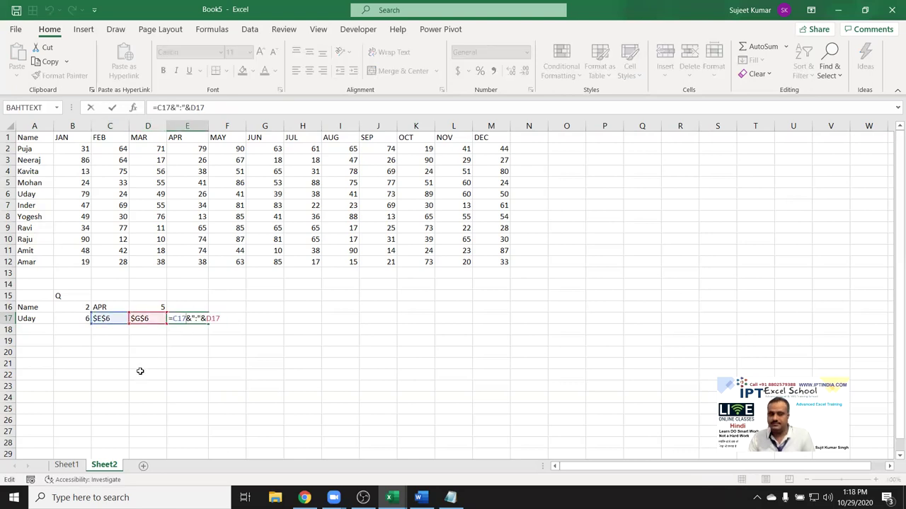
{"action": "key", "text": "ctrl+Return"}
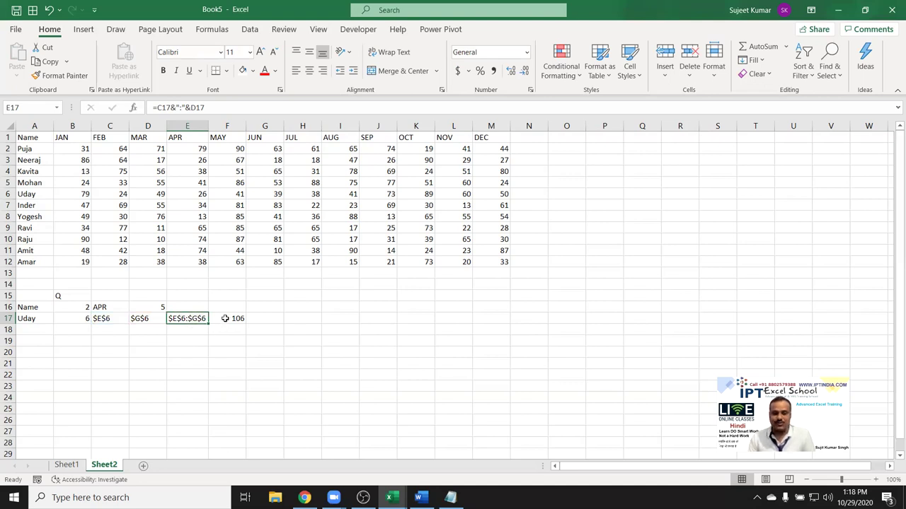
{"action": "double_click", "coordinate": [225, 319]}
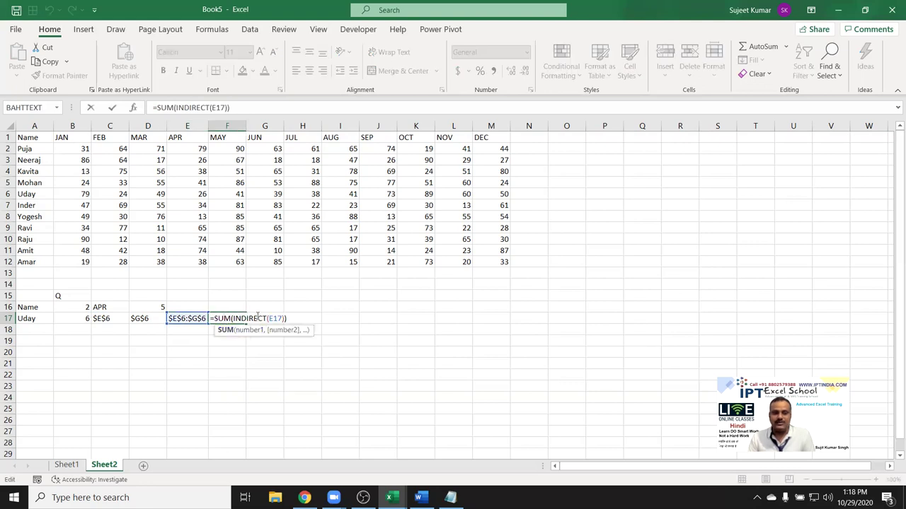
{"action": "double_click", "coordinate": [249, 318]}
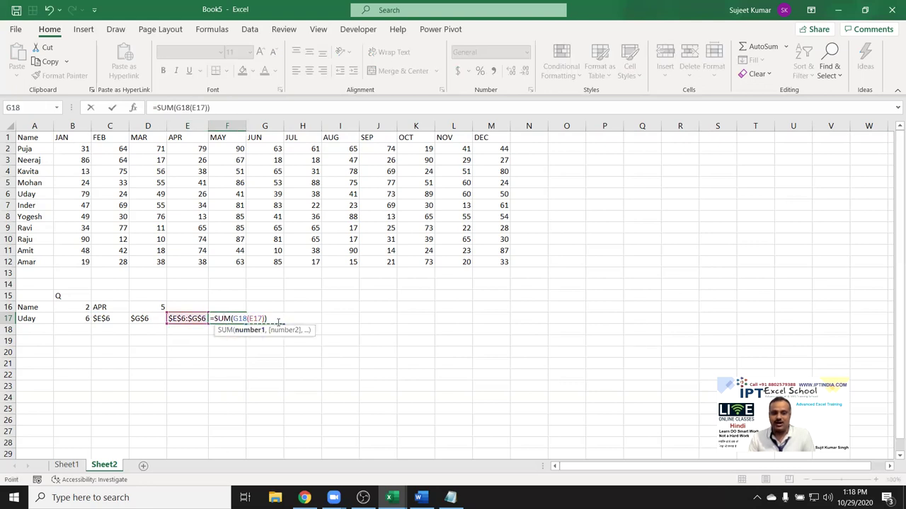
{"action": "key", "text": "Escape"}
{"action": "type", "text": "INDIRECT"}
{"action": "double_click", "coordinate": [231, 319]}
{"action": "double_click", "coordinate": [273, 319]}
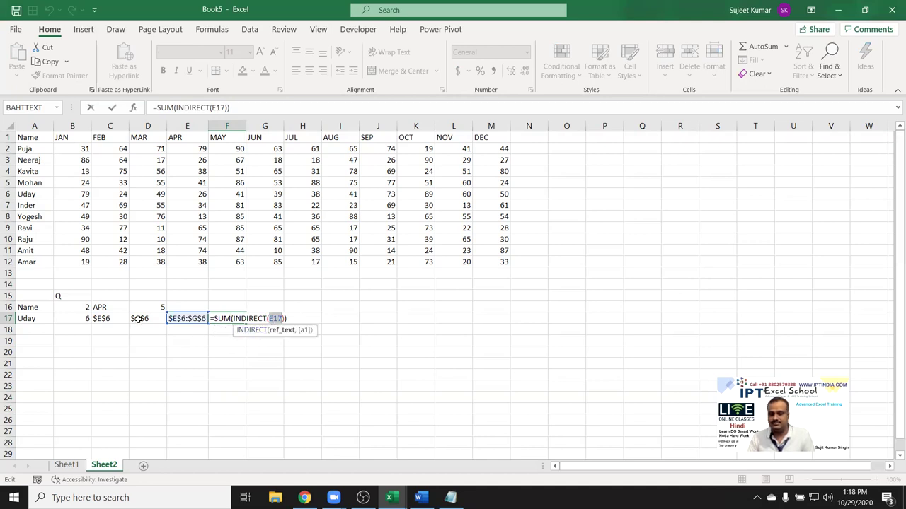
{"action": "key", "text": "Return"}
{"action": "key", "text": "Up"}
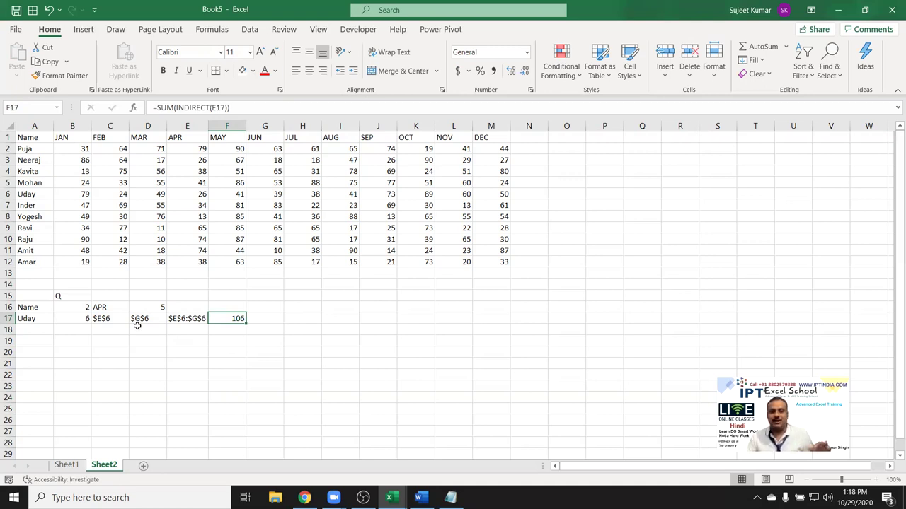
- Replace C16 in D16's MATCH with C16's copied CHOOSE formula, then clear C16
{"action": "left_click", "coordinate": [107, 307]}
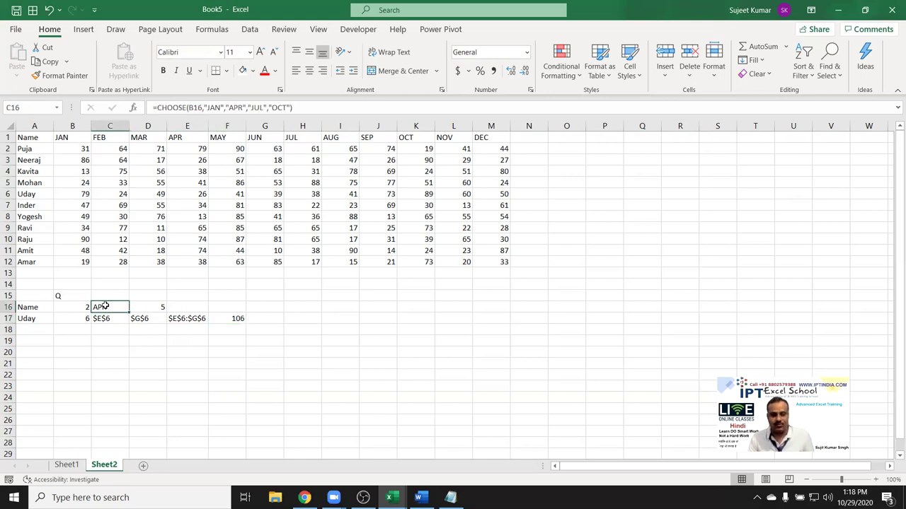
{"action": "double_click", "coordinate": [104, 306]}
{"action": "left_click_drag", "start_coordinate": [96, 307], "coordinate": [233, 309]}
{"action": "key", "text": "ctrl+c"}
{"action": "key", "text": "Escape"}
{"action": "left_click", "coordinate": [157, 305]}
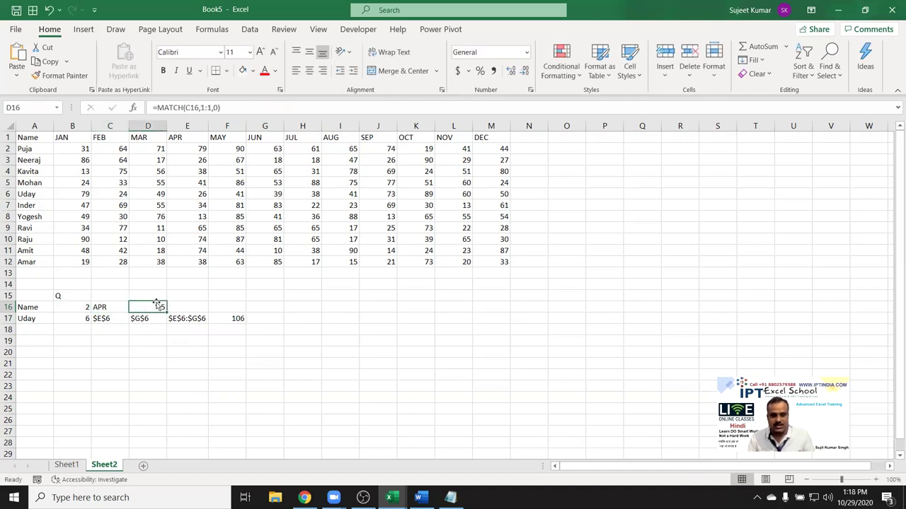
{"action": "double_click", "coordinate": [156, 307]}
{"action": "double_click", "coordinate": [170, 307]}
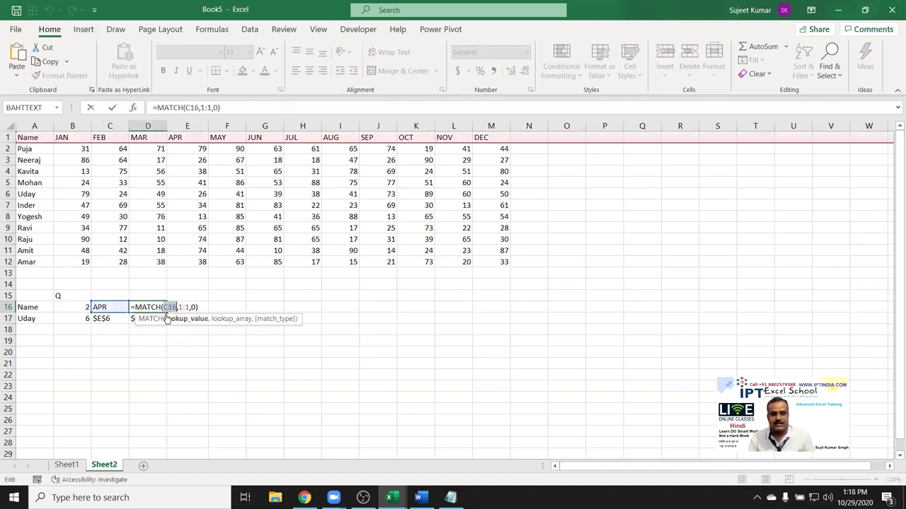
{"action": "key", "text": "ctrl+v"}
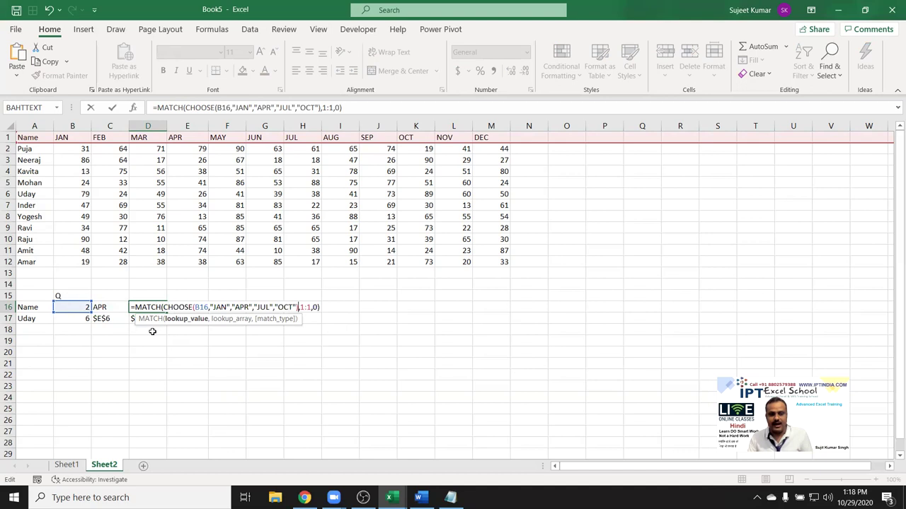
{"action": "key", "text": "ctrl+Return"}
{"action": "key", "text": "Left"}
{"action": "key", "text": "Delete"}
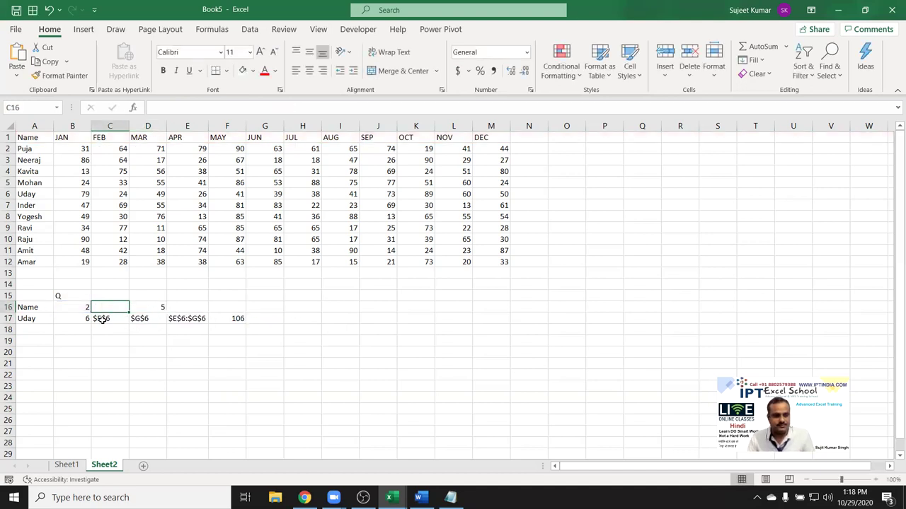
- Select and copy D16's full MATCH(CHOOSE) formula text
{"action": "left_click", "coordinate": [79, 319]}
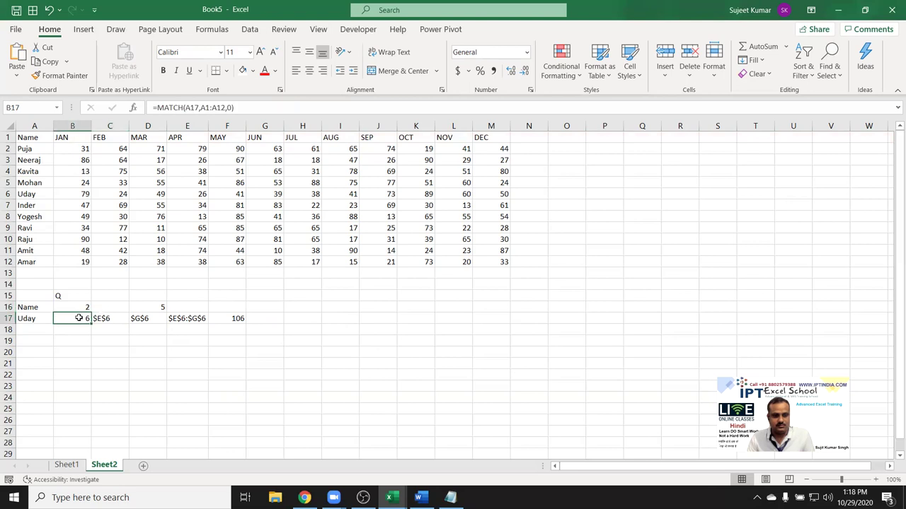
{"action": "double_click", "coordinate": [79, 318]}
{"action": "key", "text": "Escape"}
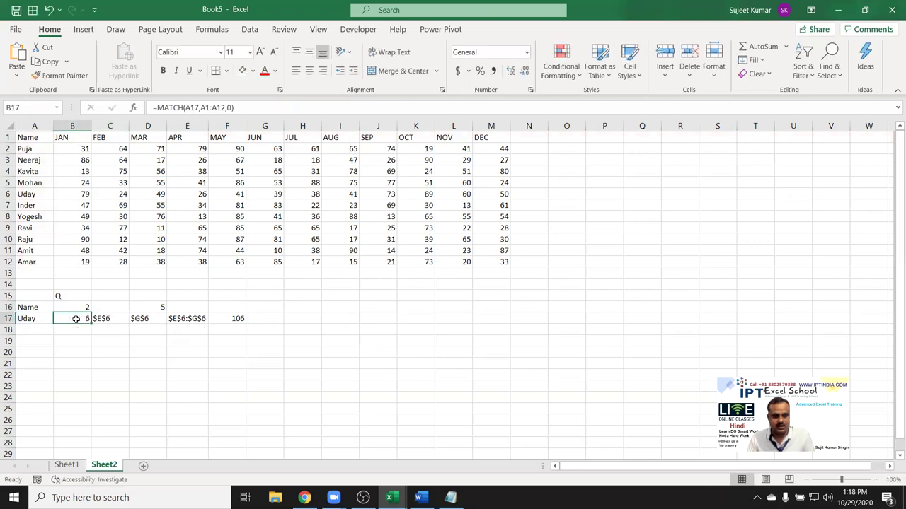
{"action": "left_click", "coordinate": [160, 306]}
{"action": "double_click", "coordinate": [160, 305]}
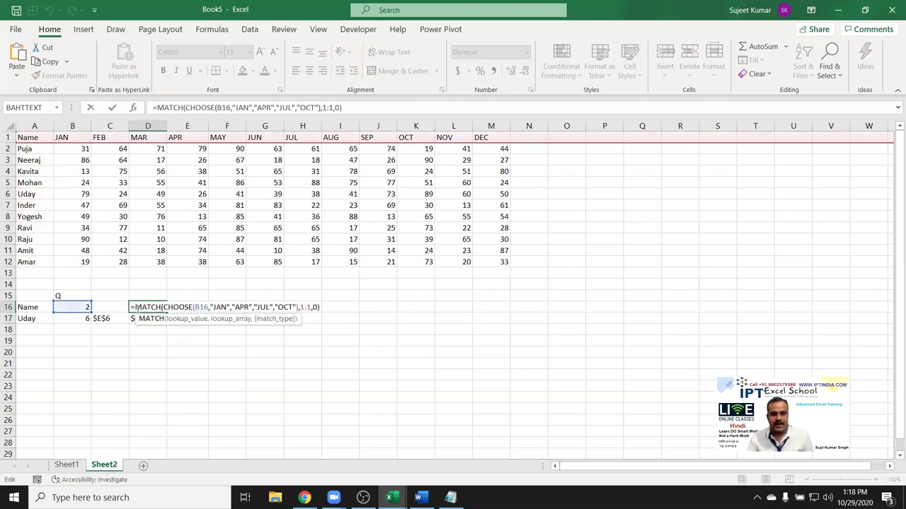
{"action": "left_click_drag", "start_coordinate": [137, 307], "coordinate": [374, 338]}
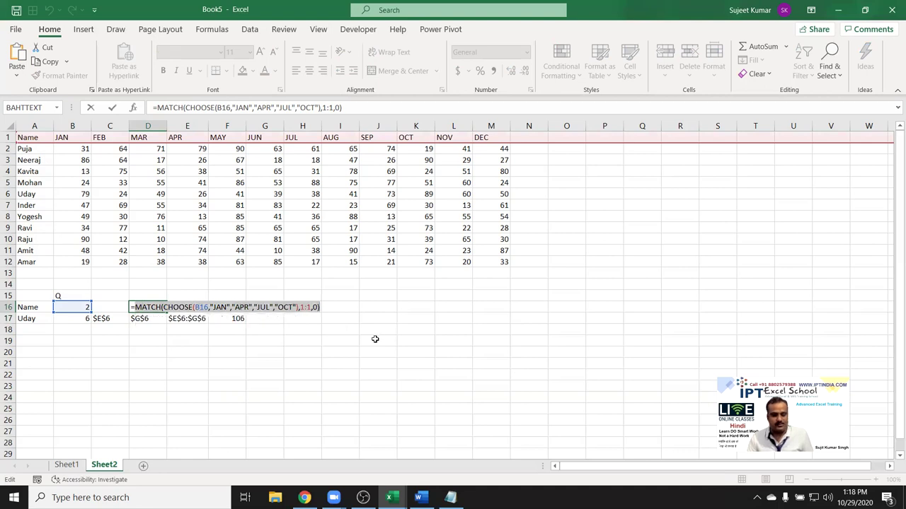
{"action": "key", "text": "Escape"}
{"action": "left_click", "coordinate": [116, 319]}
- Paste the MATCH(CHOOSE) formula over the D16 argument in C17's and D17's ADDRESS formulas
{"action": "left_click", "coordinate": [154, 318]}
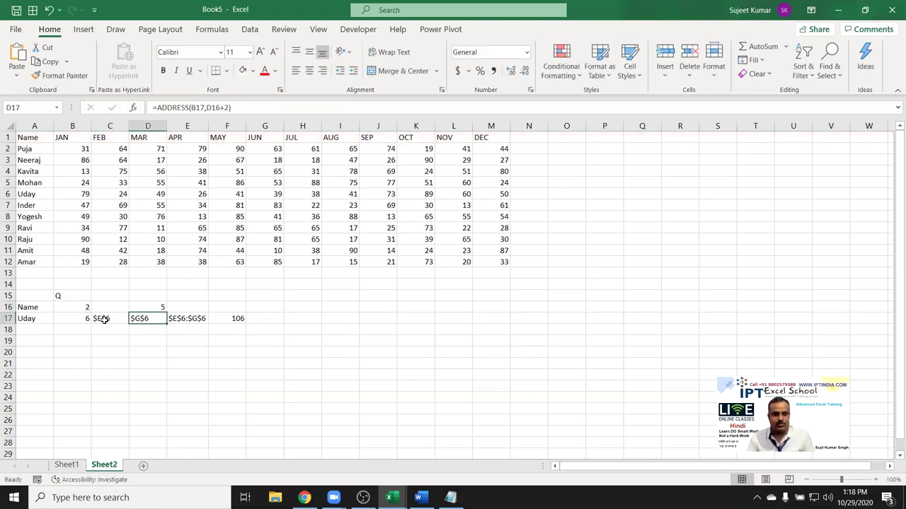
{"action": "double_click", "coordinate": [103, 319]}
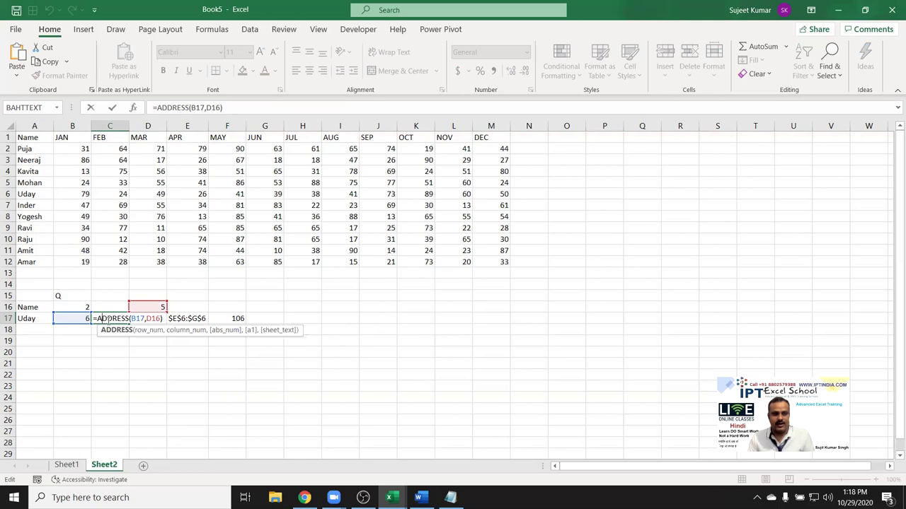
{"action": "double_click", "coordinate": [153, 318]}
{"action": "key", "text": "ctrl+v"}
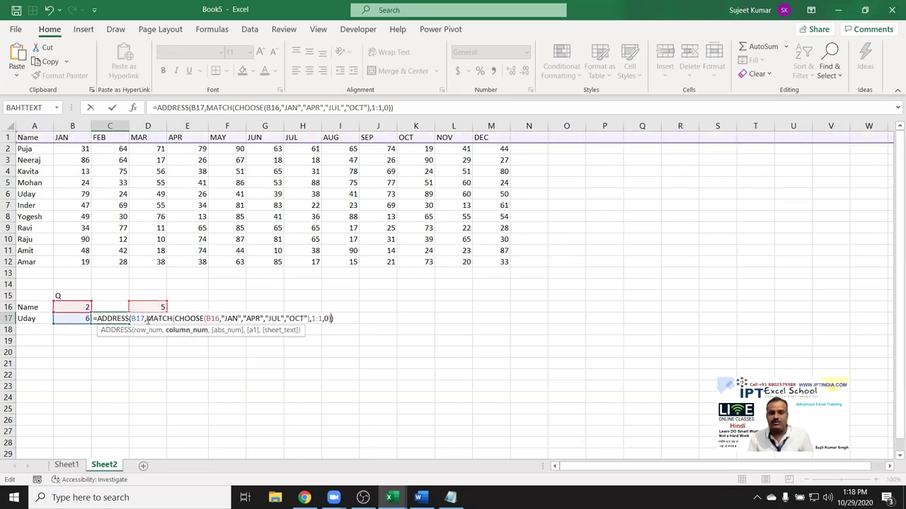
{"action": "key", "text": "Return"}
{"action": "key", "text": "Up"}
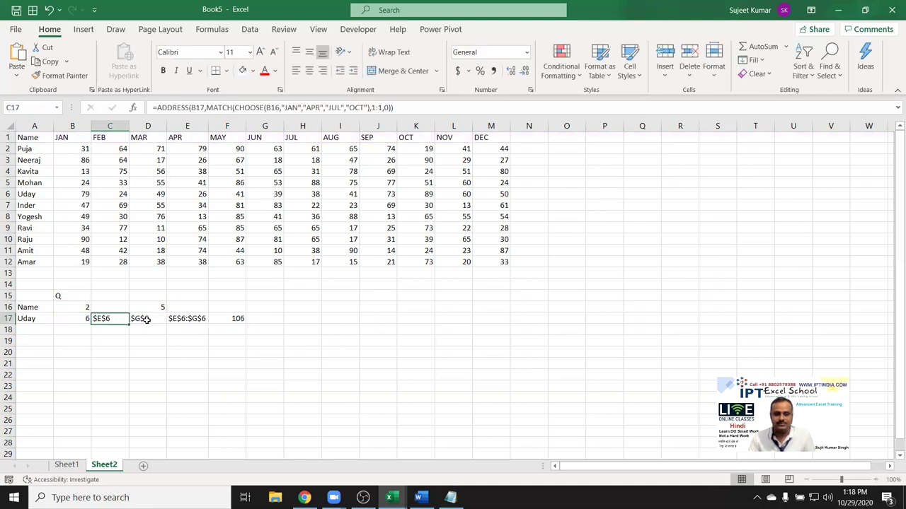
{"action": "left_click", "coordinate": [145, 319]}
{"action": "double_click", "coordinate": [147, 319]}
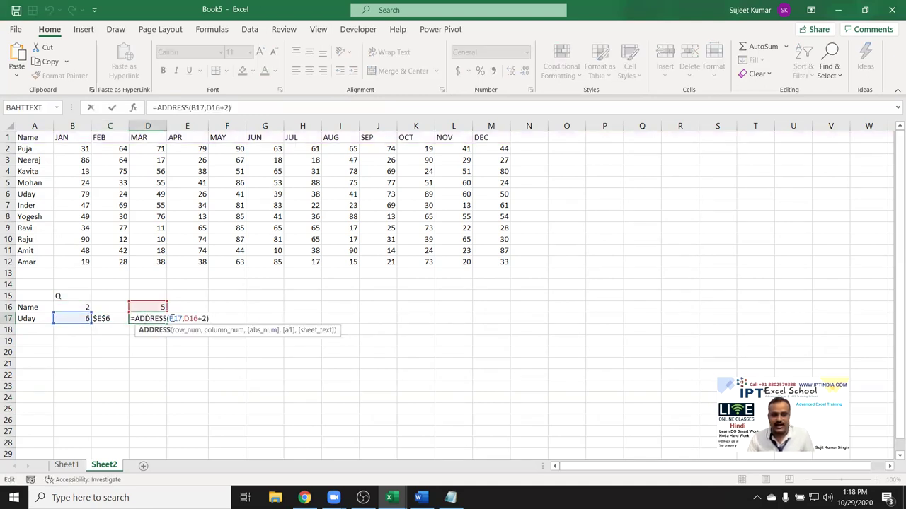
{"action": "left_click", "coordinate": [186, 319]}
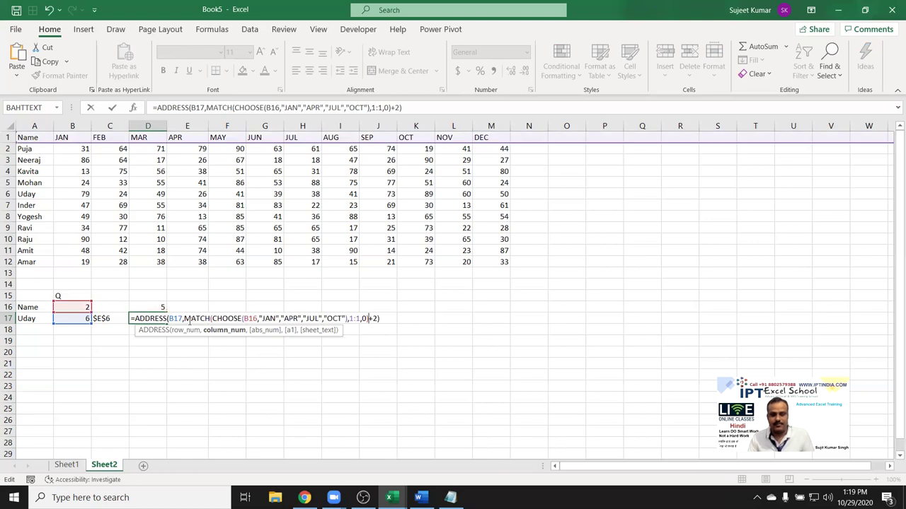
{"action": "key", "text": "Down"}
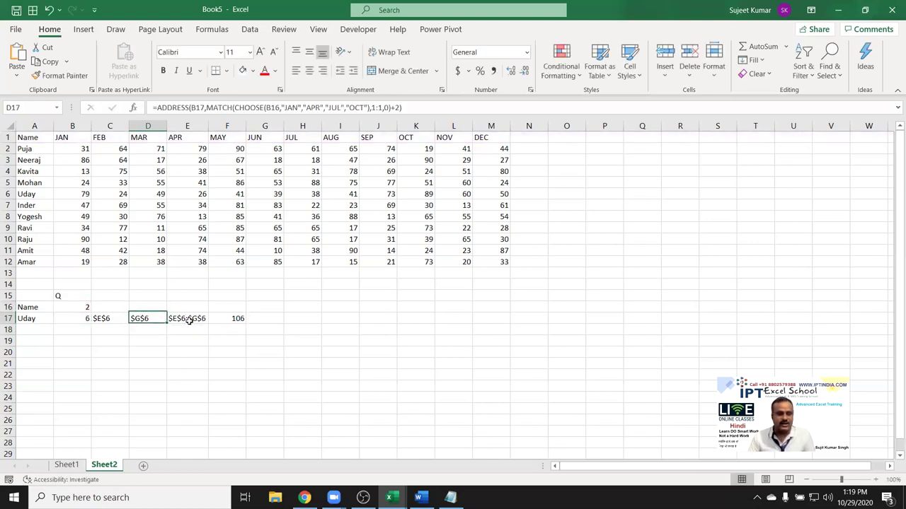
{"action": "key", "text": "Left"}
{"action": "key", "text": "Left"}
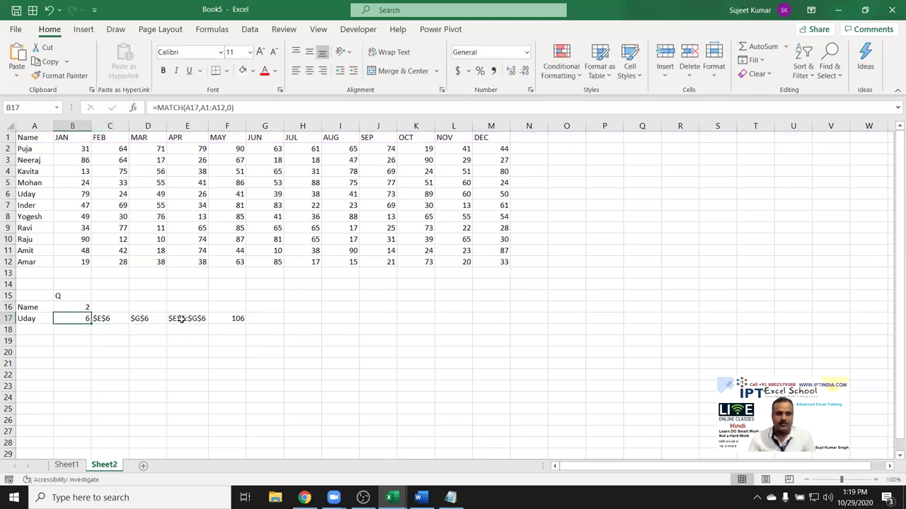
- Replace the B17 reference in C17's ADDRESS formula with B17's MATCH(A17,A1:A12,0) lookup
{"action": "left_click", "coordinate": [236, 107]}
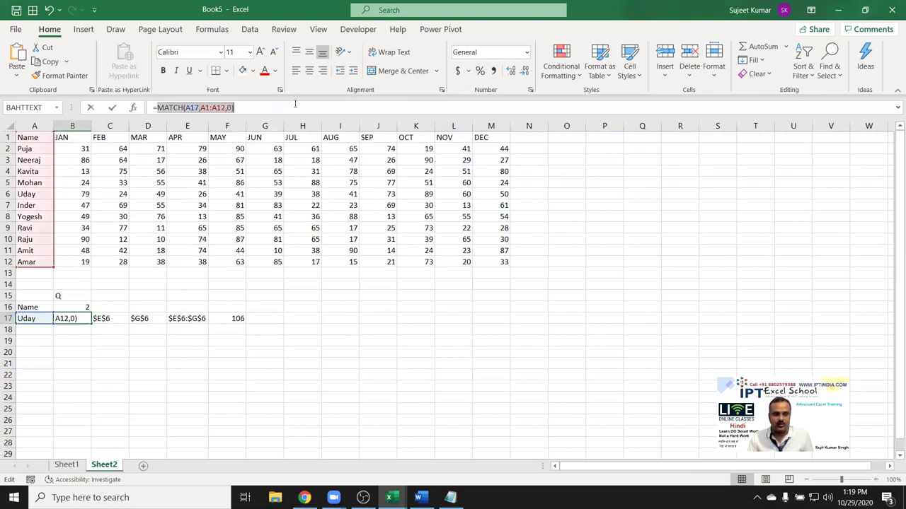
{"action": "key", "text": "Escape"}
{"action": "left_click", "coordinate": [114, 319]}
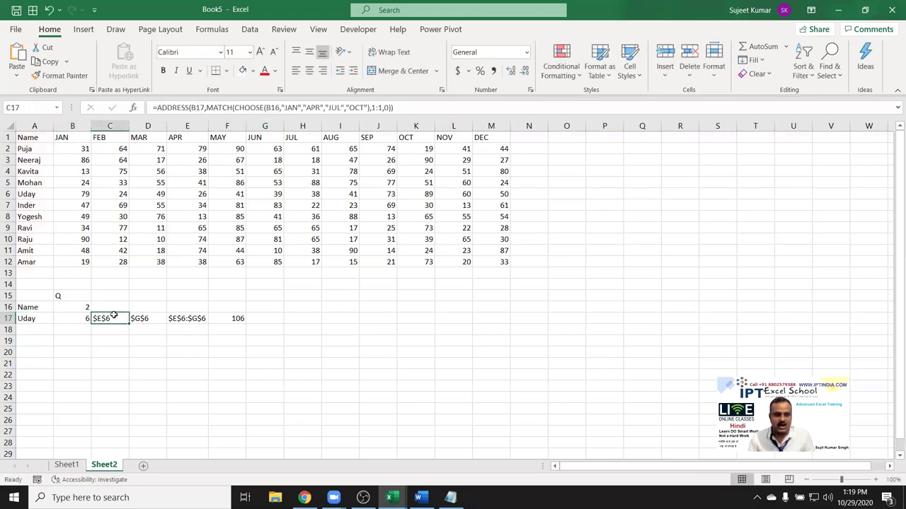
{"action": "double_click", "coordinate": [114, 318]}
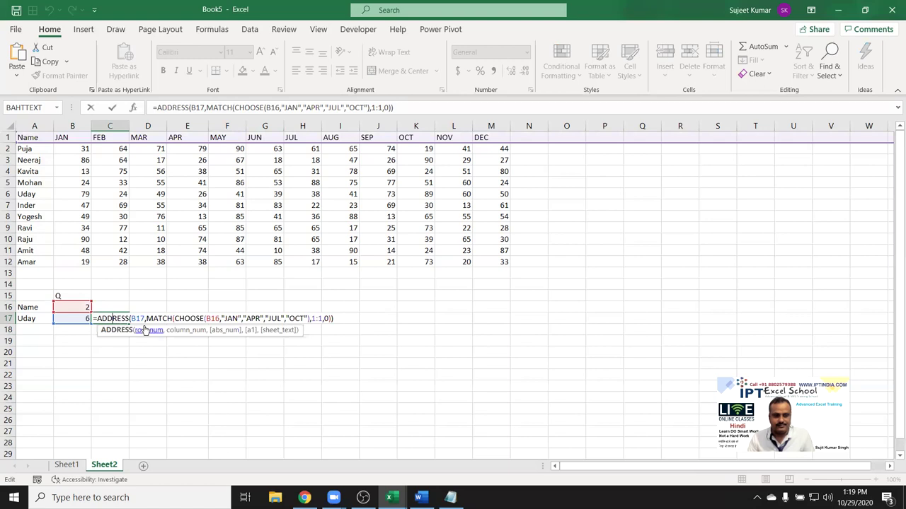
{"action": "double_click", "coordinate": [137, 318]}
{"action": "key", "text": "ctrl+v"}
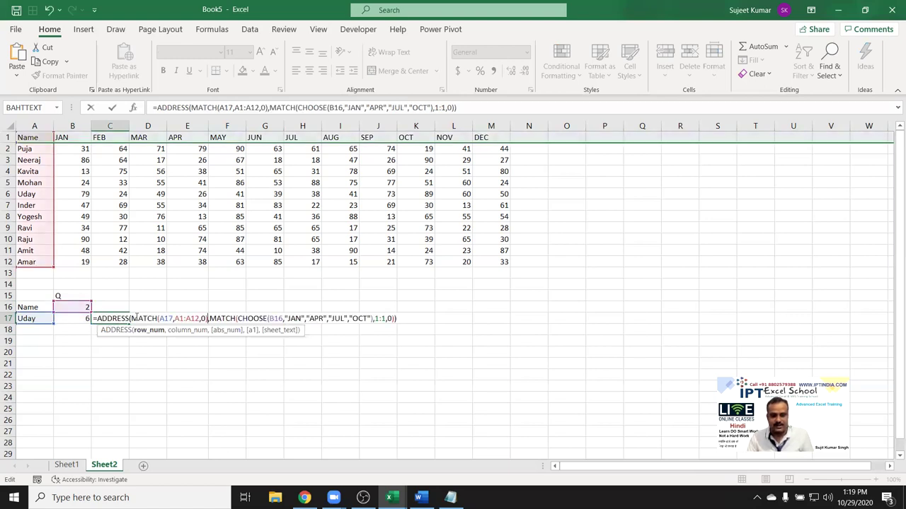
{"action": "key", "text": "Return"}
{"action": "key", "text": "Up"}
- Nest the same MATCH lookup into D17's ADDRESS formula and clear B17
{"action": "left_click", "coordinate": [138, 319]}
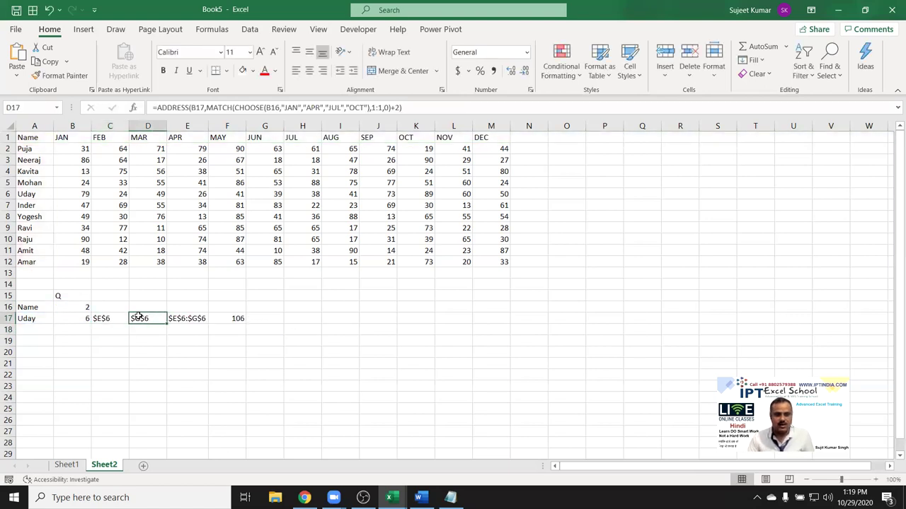
{"action": "double_click", "coordinate": [157, 318]}
{"action": "double_click", "coordinate": [175, 318]}
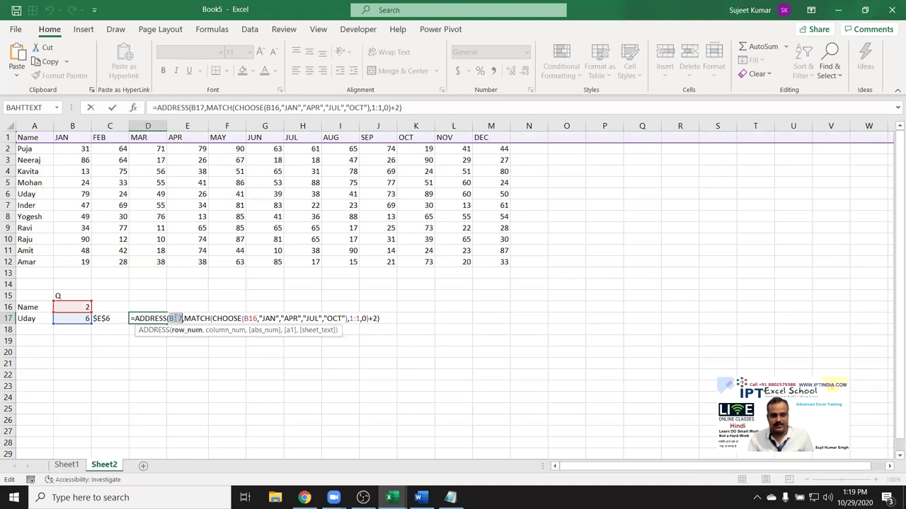
{"action": "key", "text": "ctrl+v"}
{"action": "key", "text": "Return"}
{"action": "key", "text": "Up"}
{"action": "key", "text": "Left"}
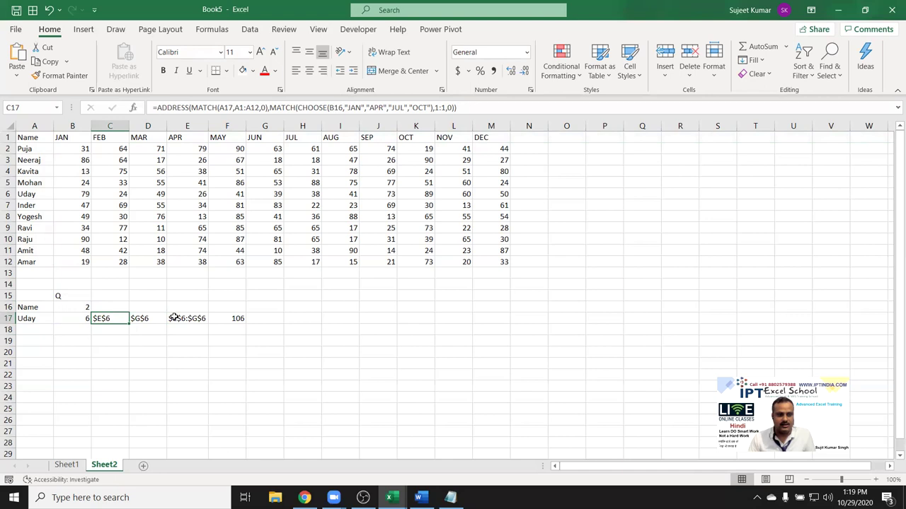
{"action": "key", "text": "Left"}
{"action": "key", "text": "Delete"}
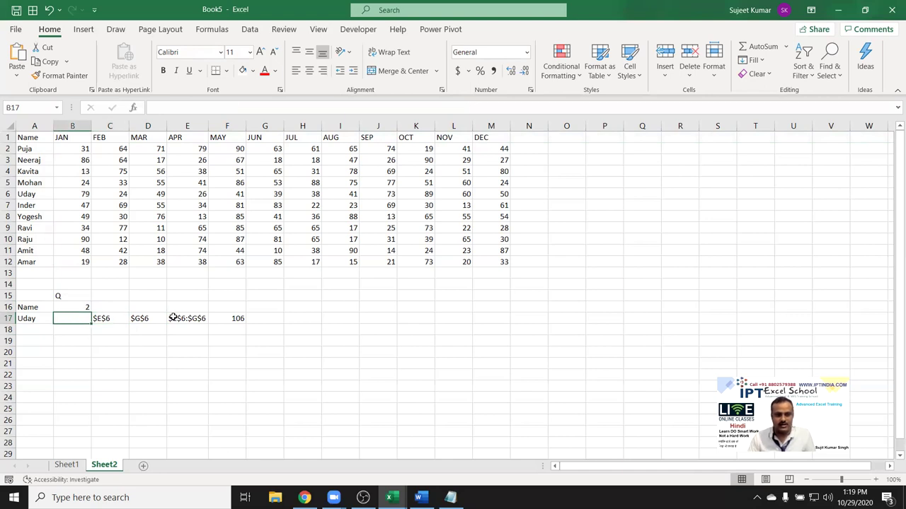
- Copy the full text of C17's ADDRESS formula
{"action": "key", "text": "Right"}
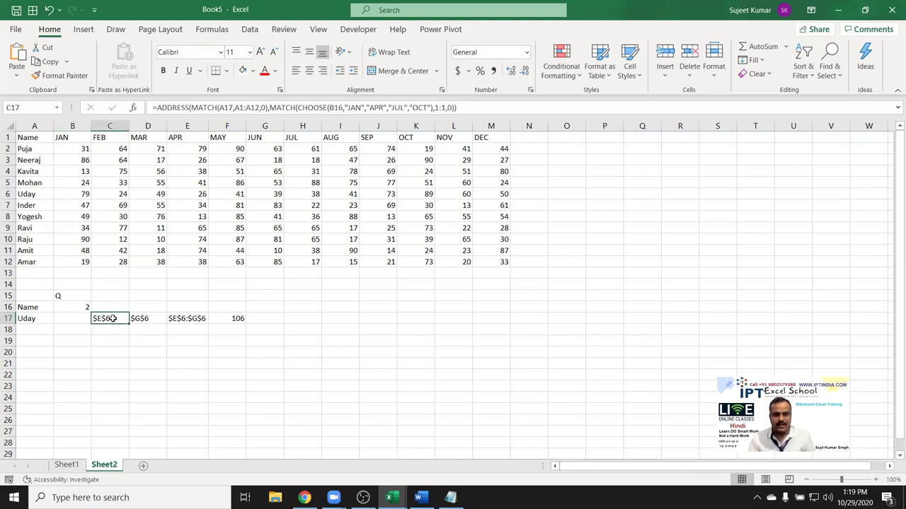
{"action": "double_click", "coordinate": [100, 318]}
{"action": "left_click_drag", "start_coordinate": [100, 317], "coordinate": [480, 333]}
{"action": "key", "text": "ctrl+c"}
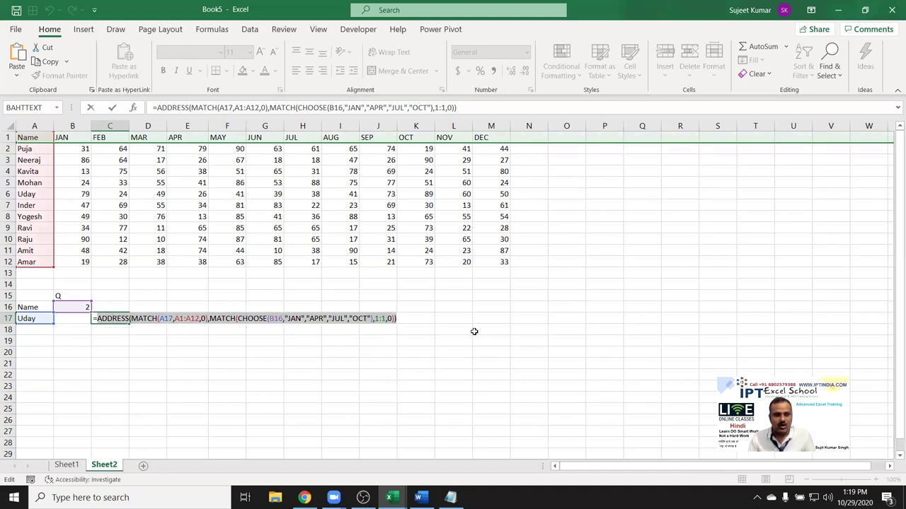
{"action": "key", "text": "Escape"}
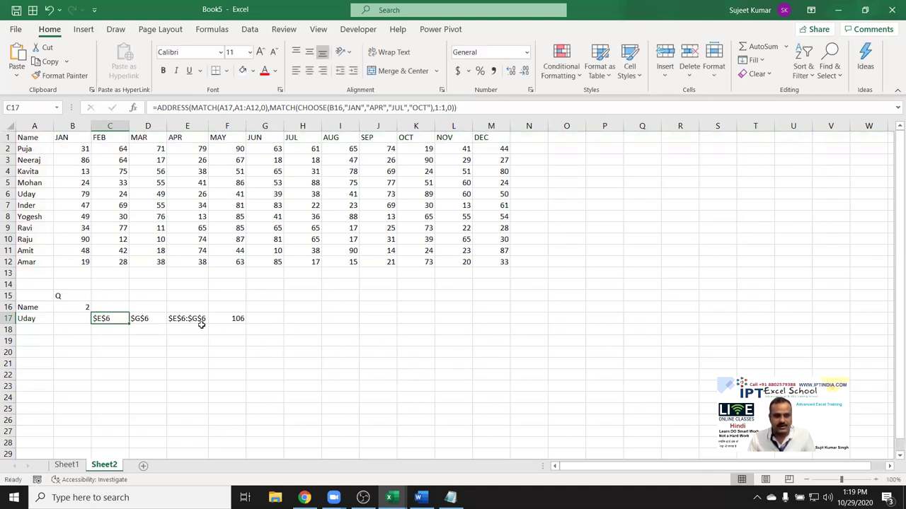
- Replace the C17 reference in E17's range formula with C17's ADDRESS formula
{"action": "double_click", "coordinate": [184, 319]}
{"action": "double_click", "coordinate": [179, 319]}
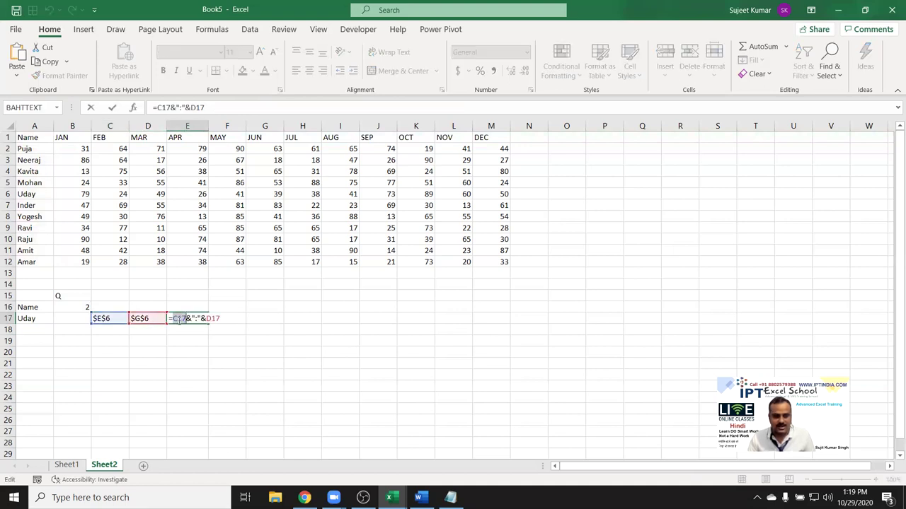
{"action": "key", "text": "ctrl+v"}
{"action": "key", "text": "Return"}
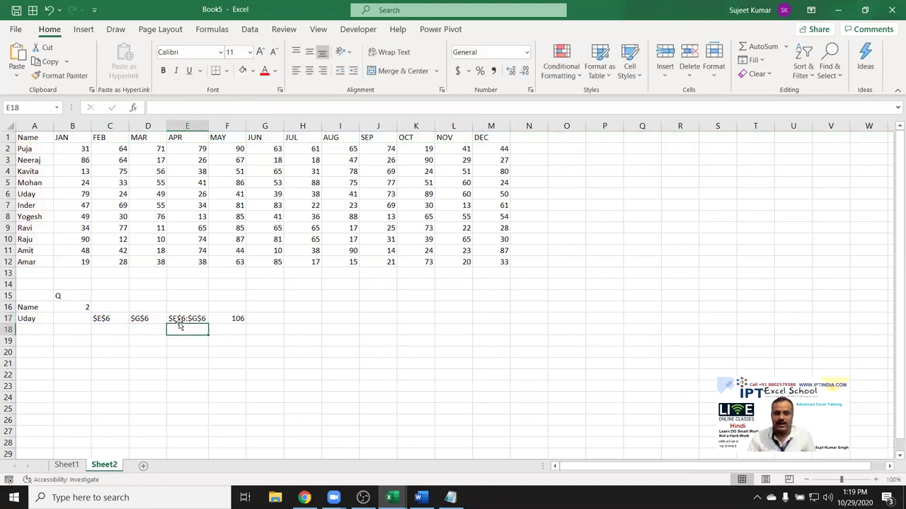
- Copy D17's ADDRESS formula and paste it over the D17 reference ending E17's formula
{"action": "double_click", "coordinate": [152, 318]}
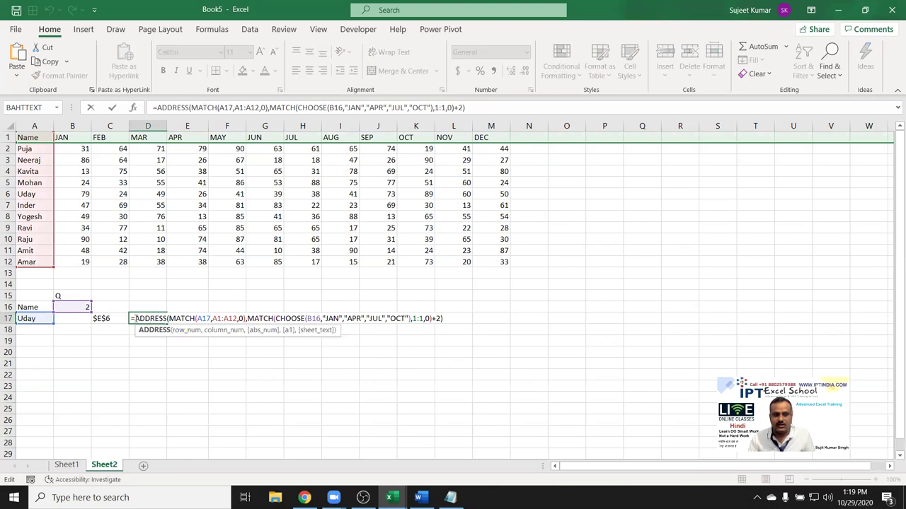
{"action": "left_click_drag", "start_coordinate": [134, 319], "coordinate": [455, 309]}
{"action": "key", "text": "ctrl+c"}
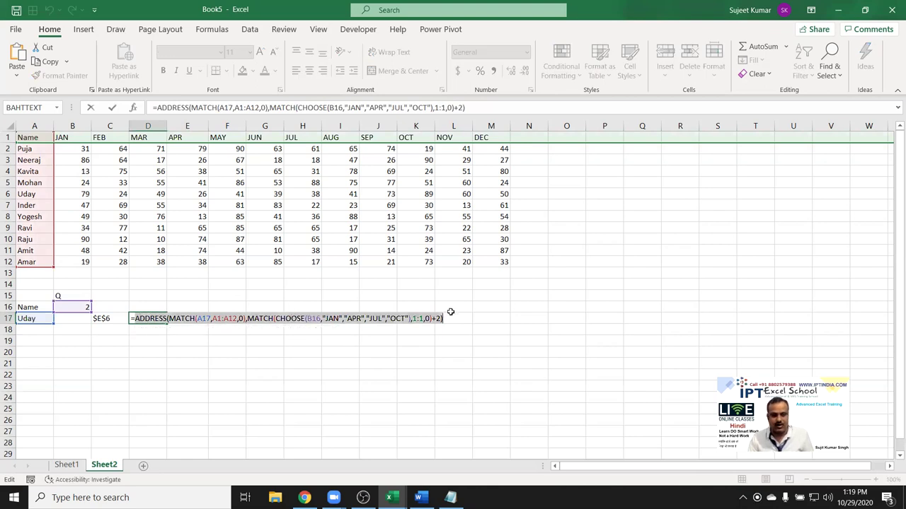
{"action": "key", "text": "Escape"}
{"action": "left_click", "coordinate": [191, 318]}
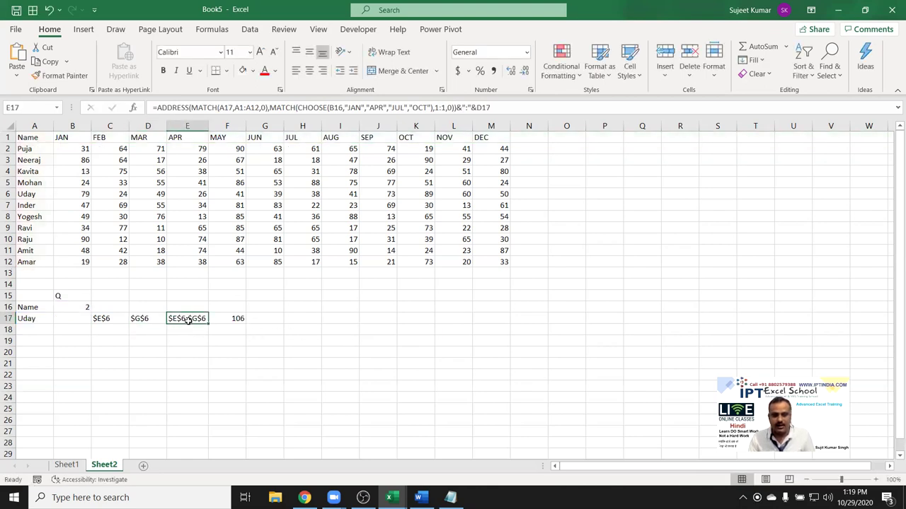
{"action": "double_click", "coordinate": [188, 319]}
{"action": "left_click_drag", "start_coordinate": [491, 318], "coordinate": [506, 319]}
{"action": "key", "text": "ctrl+v"}
{"action": "key", "text": "Return"}
- Clear the helper ADDRESS formulas in C17 and D17
{"action": "key", "text": "Up"}
{"action": "key", "text": "Left"}
{"action": "key", "text": "Left"}
{"action": "key", "text": "shift+Right"}
{"action": "key", "text": "Delete"}
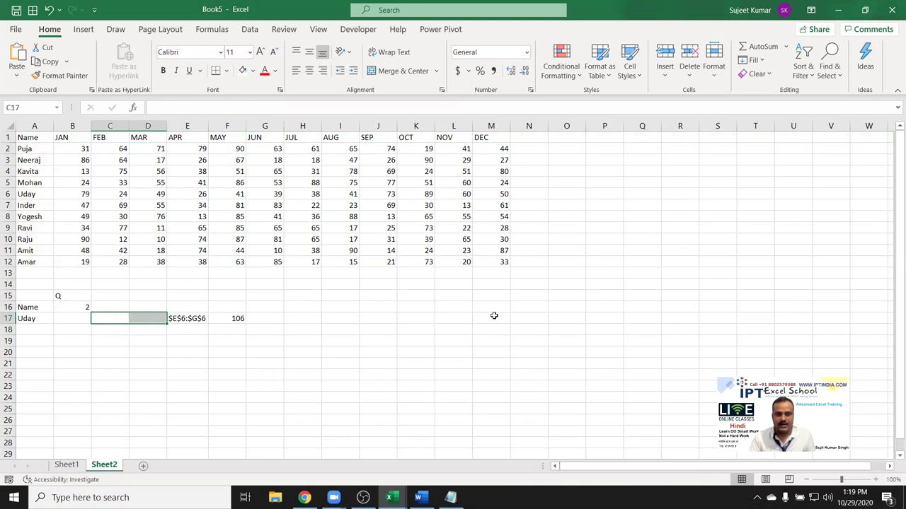
{"action": "key", "text": "Right"}
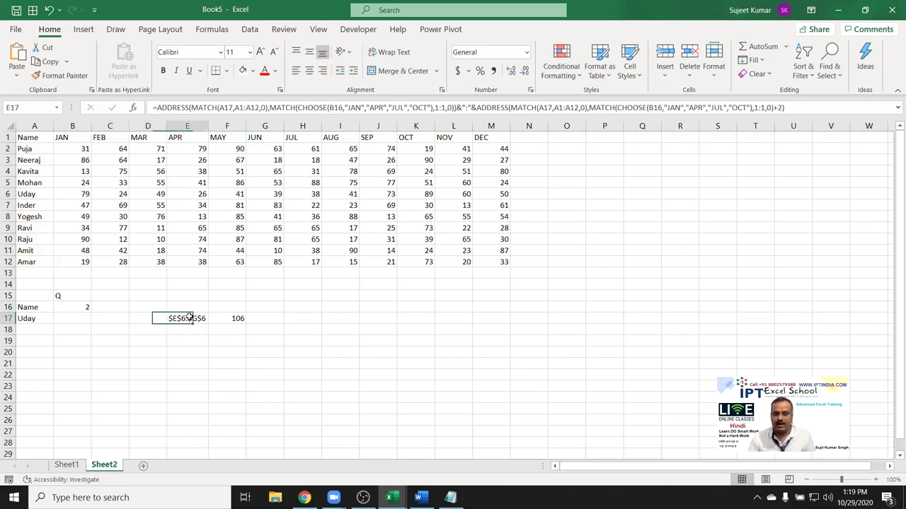
- Substitute E17's combined ADDRESS formula for the E17 reference inside F17's SUM(INDIRECT())
{"action": "double_click", "coordinate": [192, 319]}
{"action": "left_click_drag", "start_coordinate": [174, 319], "coordinate": [893, 309]}
{"action": "key", "text": "ctrl+c"}
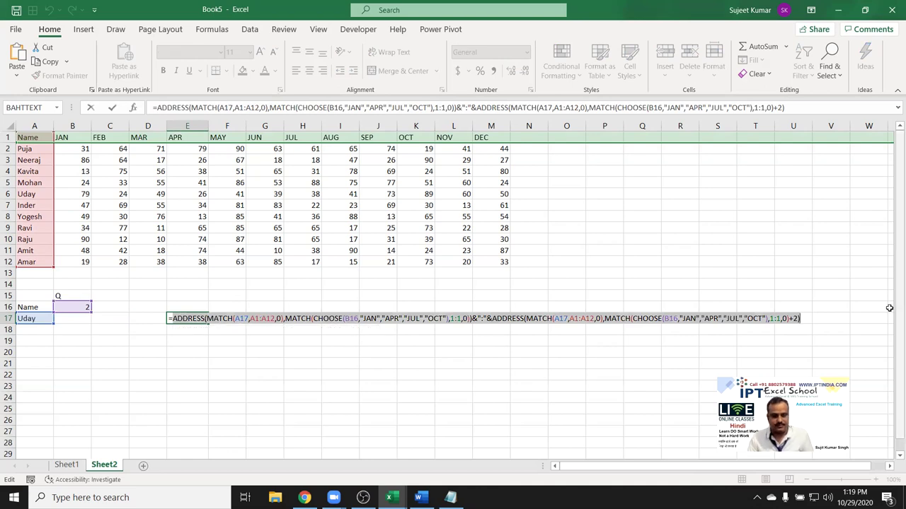
{"action": "key", "text": "Escape"}
{"action": "double_click", "coordinate": [239, 316]}
{"action": "double_click", "coordinate": [275, 318]}
{"action": "key", "text": "ctrl+v"}
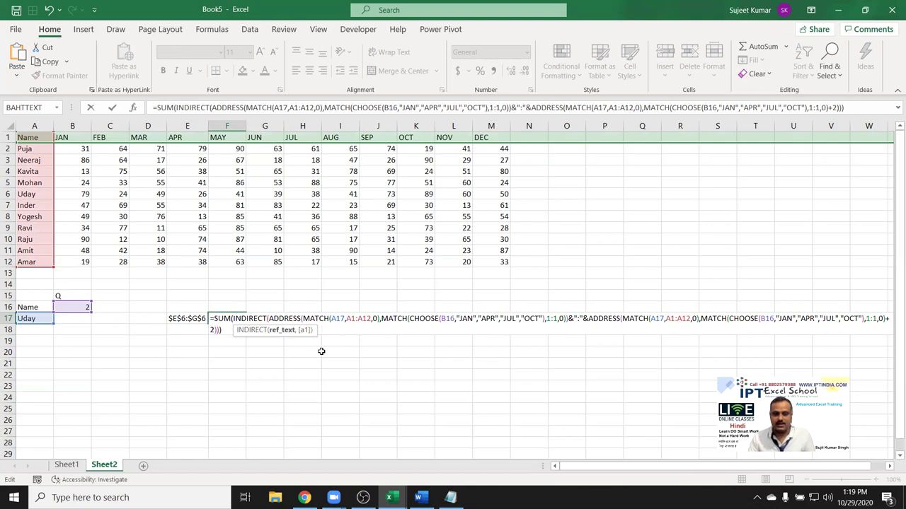
{"action": "key", "text": "Return"}
- Clear E17 and move the finished formula from F17 into B17, returning 106
{"action": "key", "text": "Up"}
{"action": "key", "text": "Left"}
{"action": "key", "text": "Delete"}
{"action": "key", "text": "Right"}
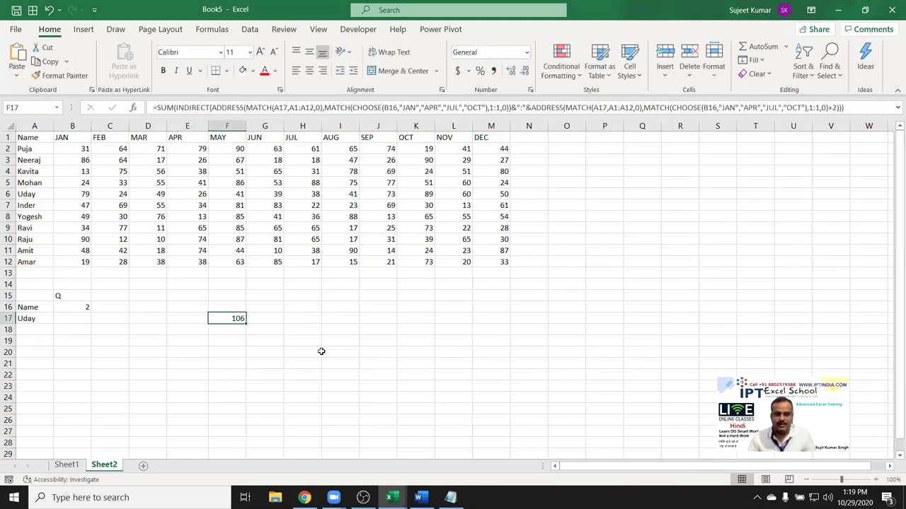
{"action": "key", "text": "ctrl+c"}
{"action": "key", "text": "Left"}
{"action": "key", "text": "Left"}
{"action": "key", "text": "Left"}
{"action": "key", "text": "Left"}
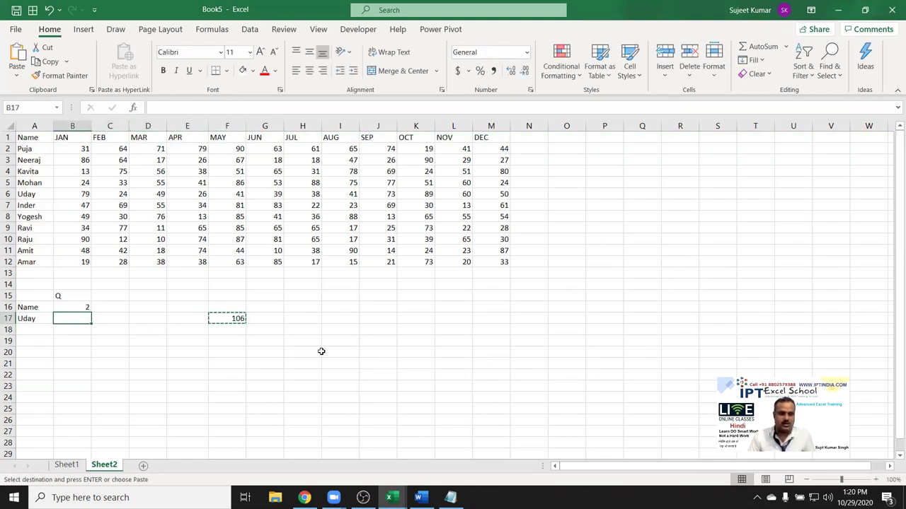
{"action": "key", "text": "Return"}
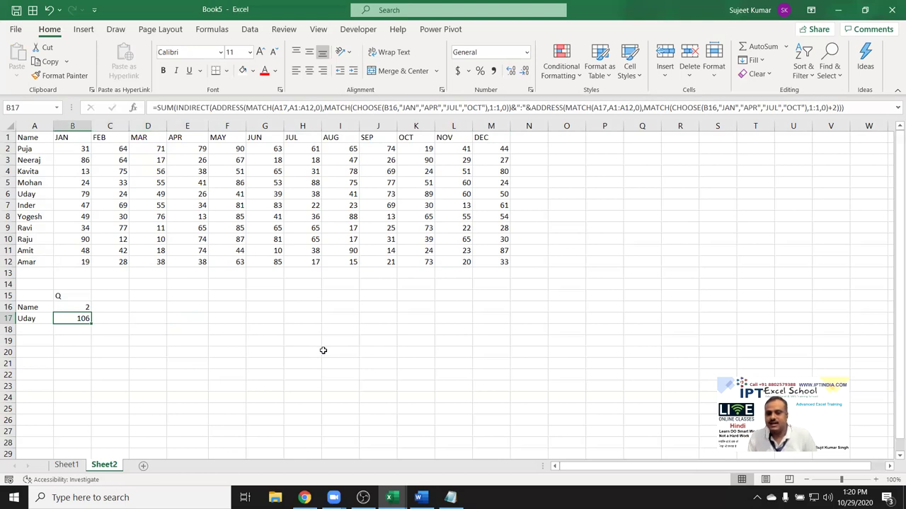
{"action": "double_click", "coordinate": [75, 319]}
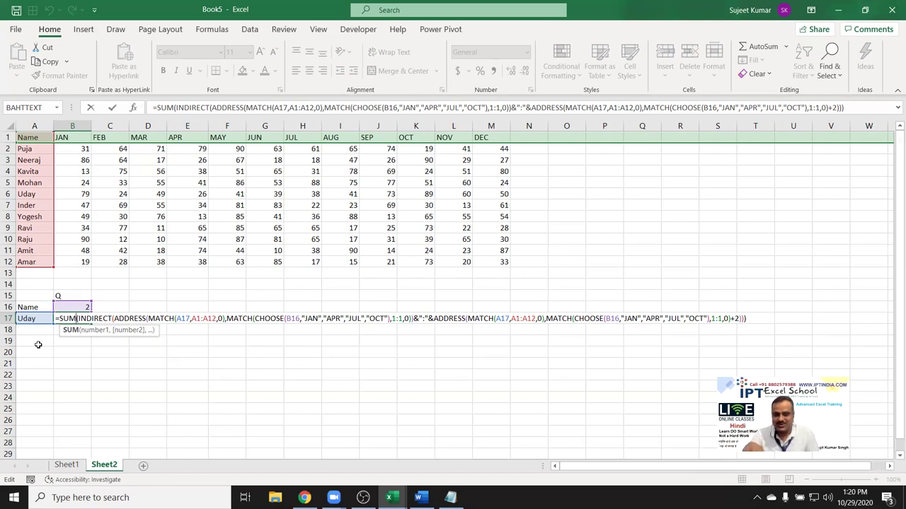
{"action": "key", "text": "Return"}
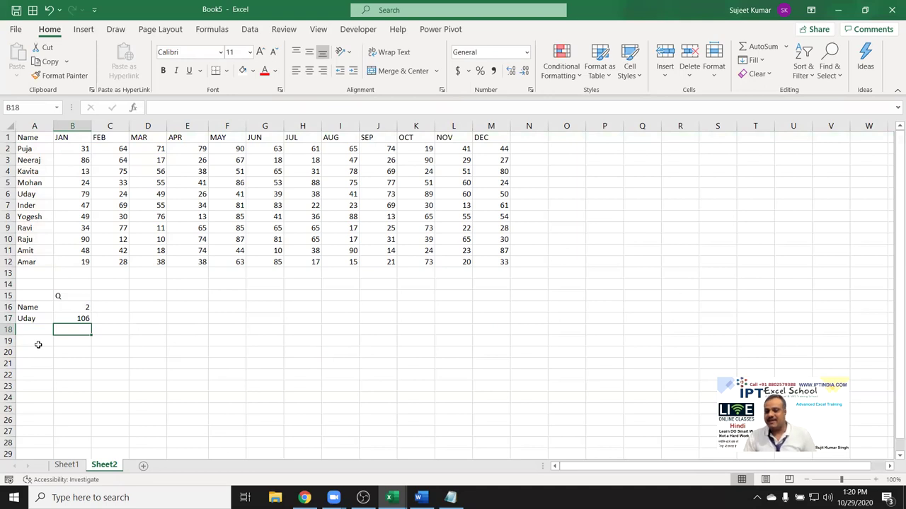
{"action": "key", "text": "Up"}
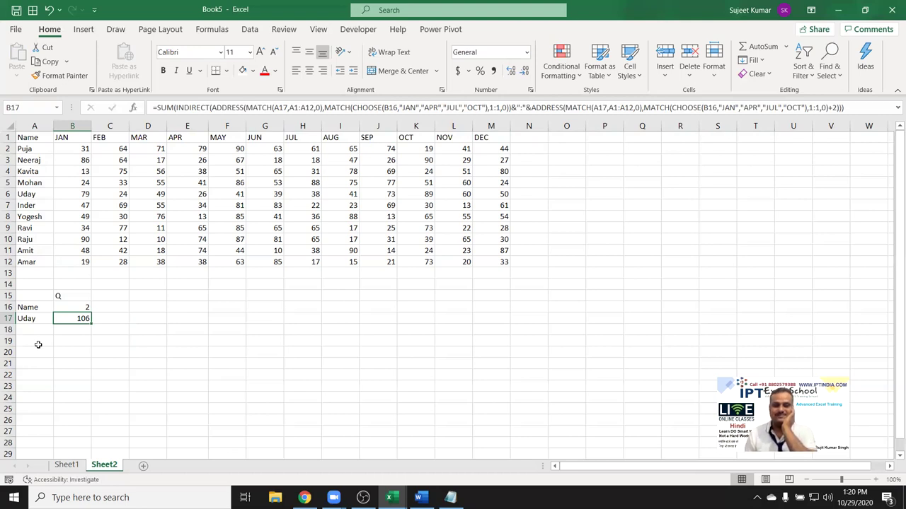
{"action": "double_click", "coordinate": [76, 319]}
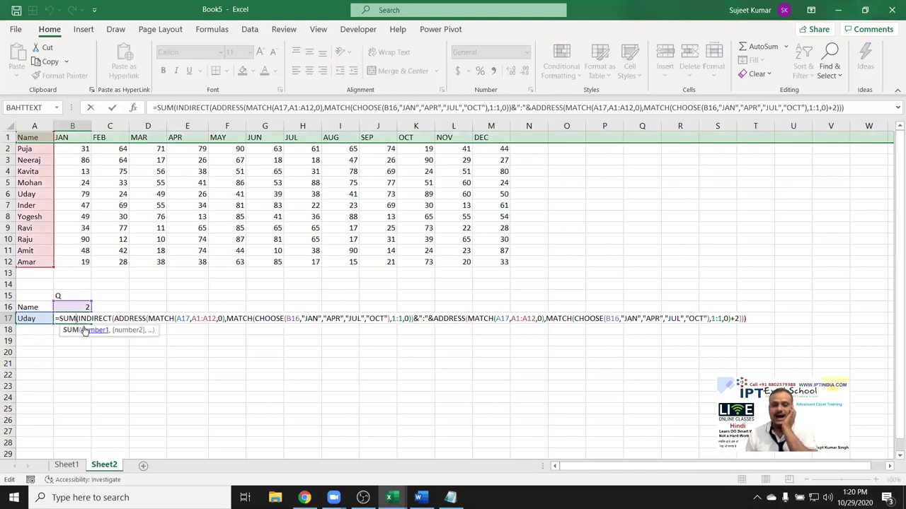
{"action": "double_click", "coordinate": [90, 320]}
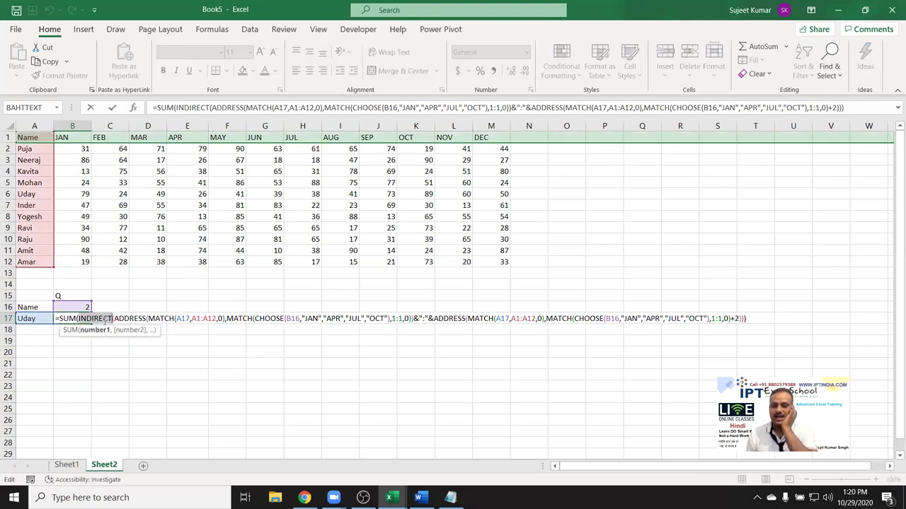
{"action": "double_click", "coordinate": [118, 319]}
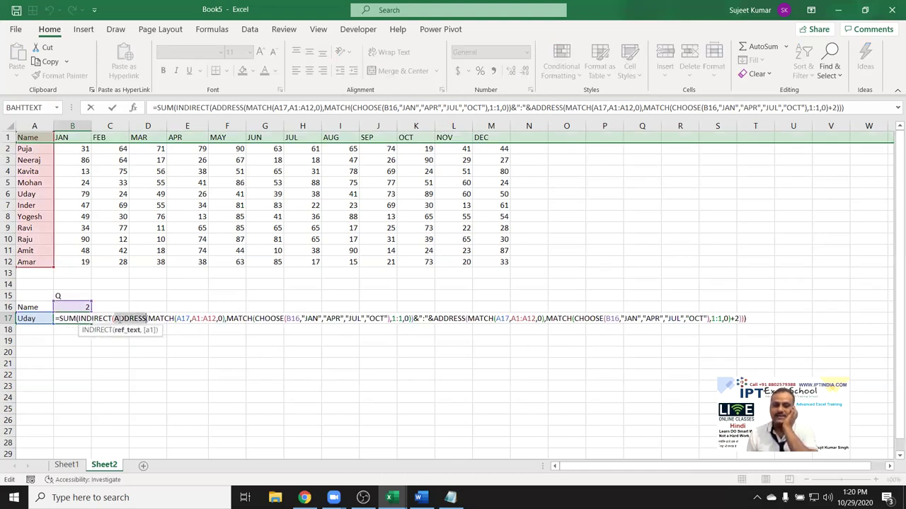
{"action": "double_click", "coordinate": [161, 319]}
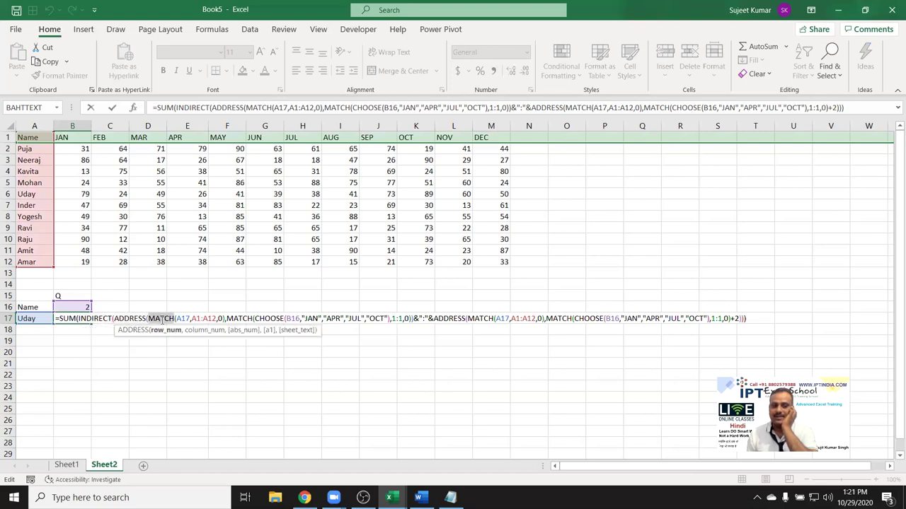
{"action": "double_click", "coordinate": [268, 318]}
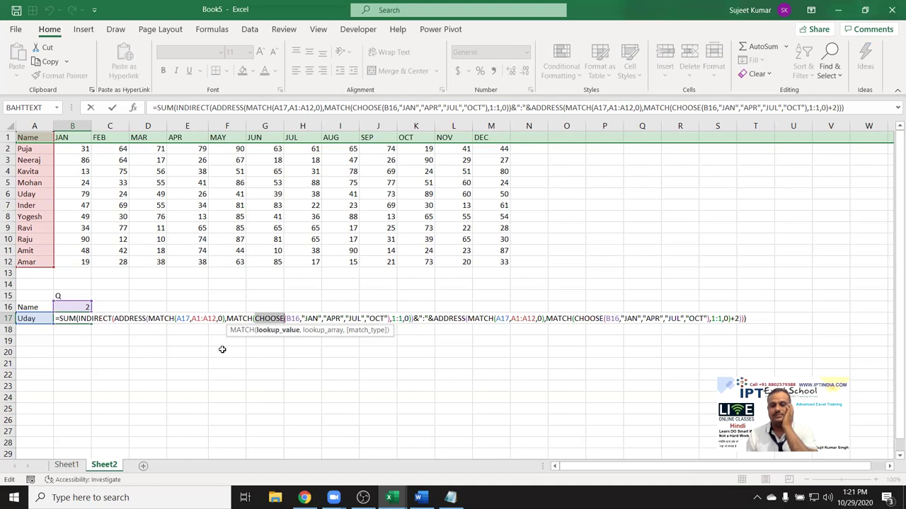
{"action": "key", "text": "Return"}
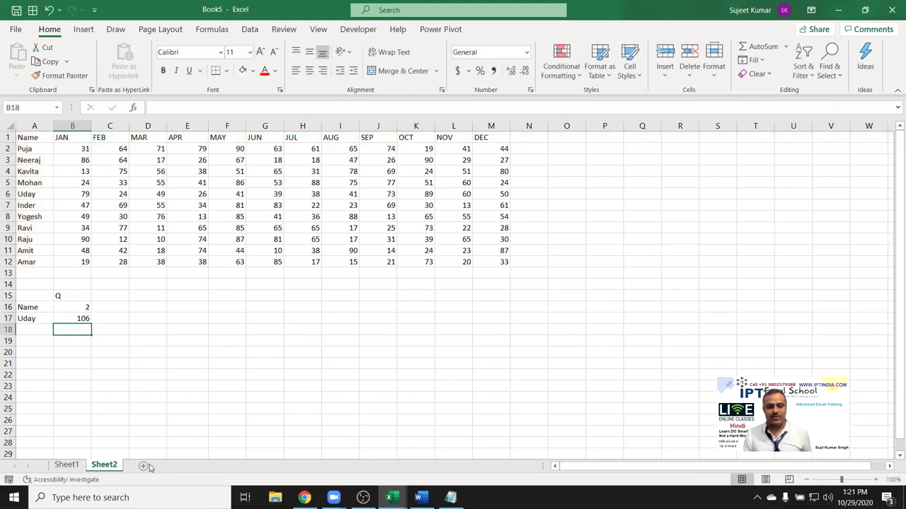
- Add a new Sheet3 and enter =ROW() in B2
{"action": "left_click", "coordinate": [144, 467]}
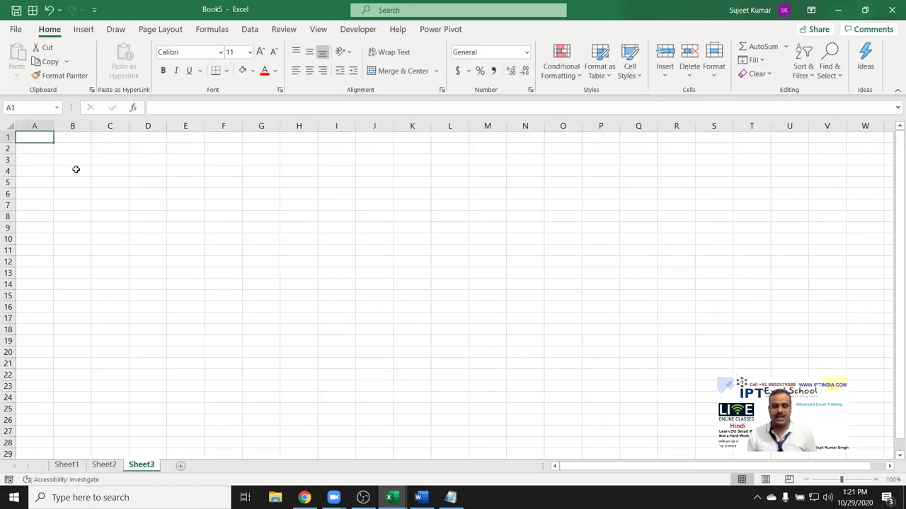
{"action": "key", "text": "Down"}
{"action": "key", "text": "Right"}
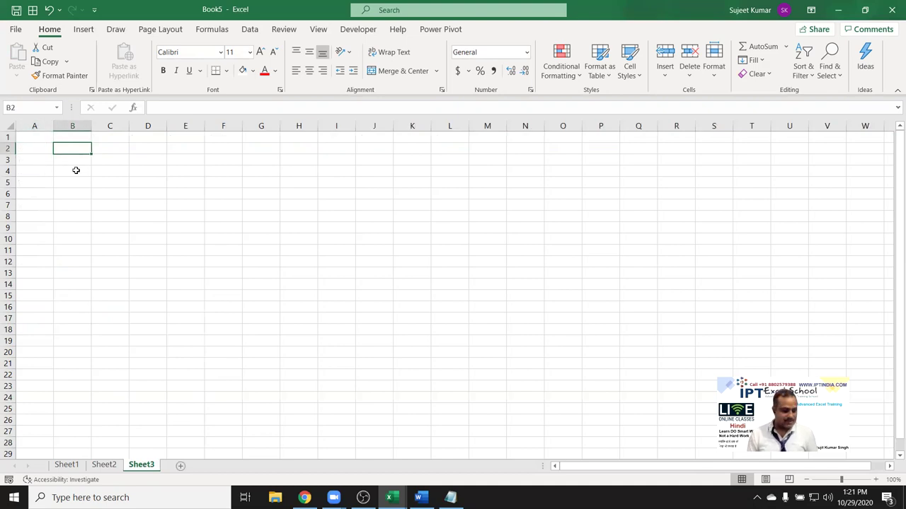
{"action": "type", "text": "=row"}
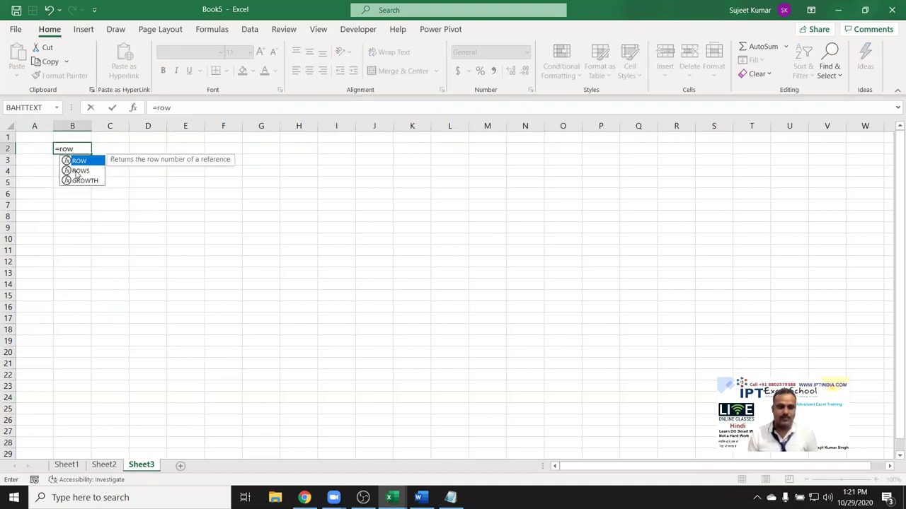
{"action": "key", "text": "Tab"}
{"action": "type", "text": ")"}
{"action": "key", "text": "Return"}
{"action": "key", "text": "Up"}
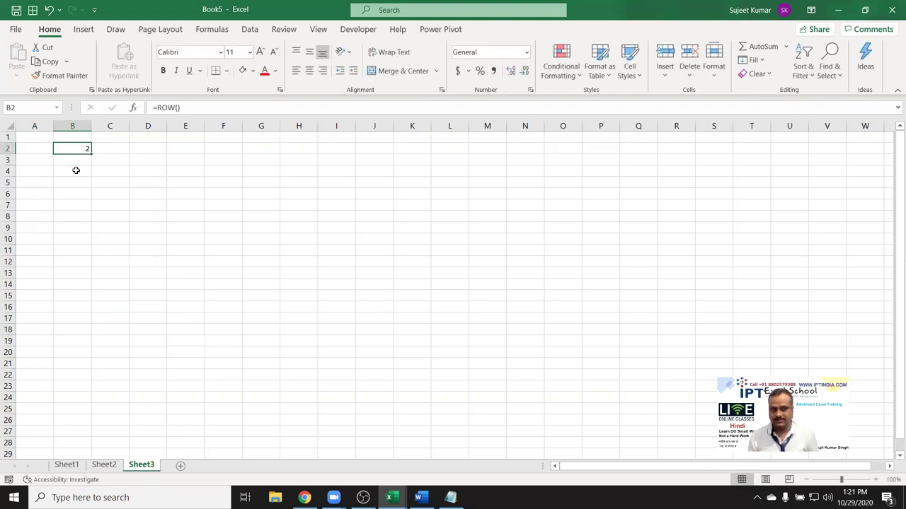
- Change B2 to =ROW(I9:I10), then clear the spilled results in B2:B3
{"action": "double_click", "coordinate": [78, 150]}
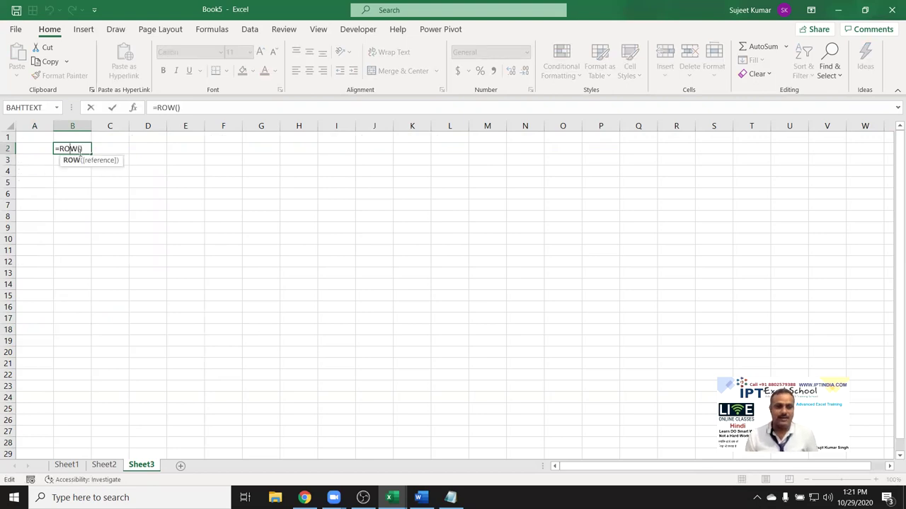
{"action": "left_click_drag", "start_coordinate": [340, 238], "coordinate": [348, 225]}
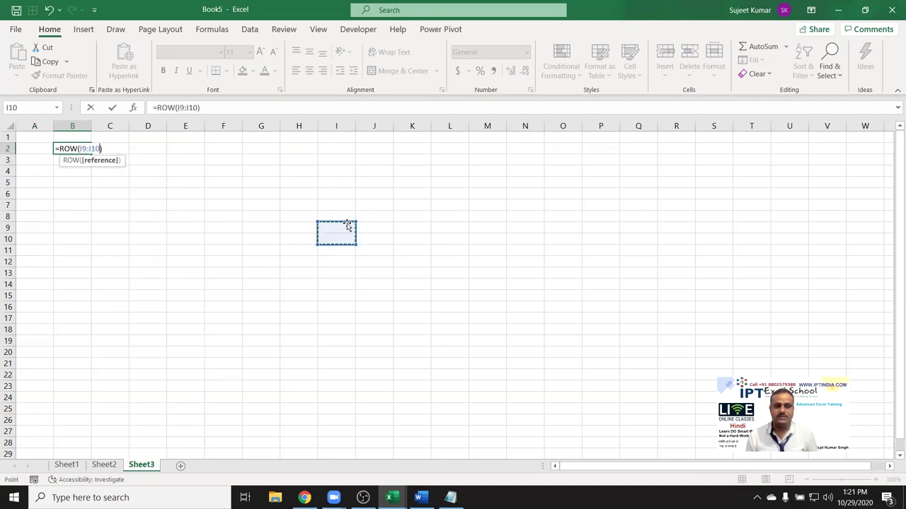
{"action": "key", "text": "Return"}
{"action": "key", "text": "Up"}
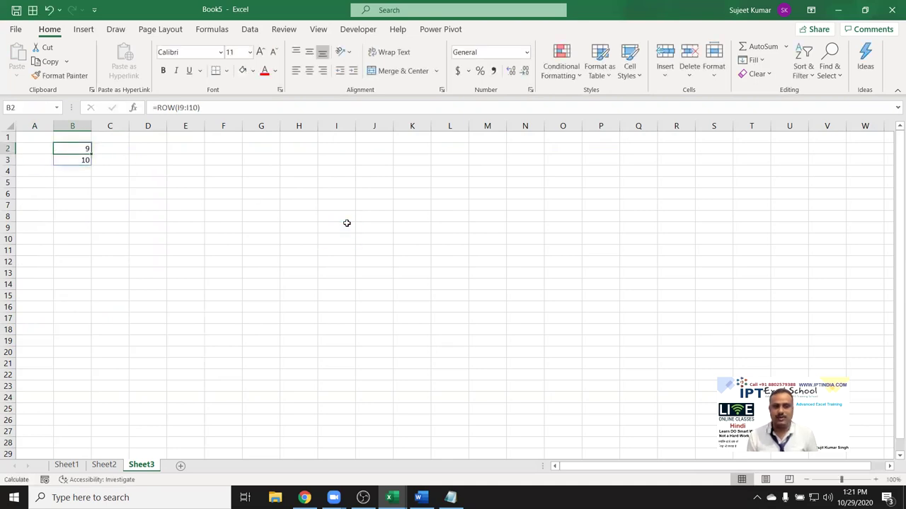
{"action": "key", "text": "shift+Down"}
{"action": "key", "text": "Delete"}
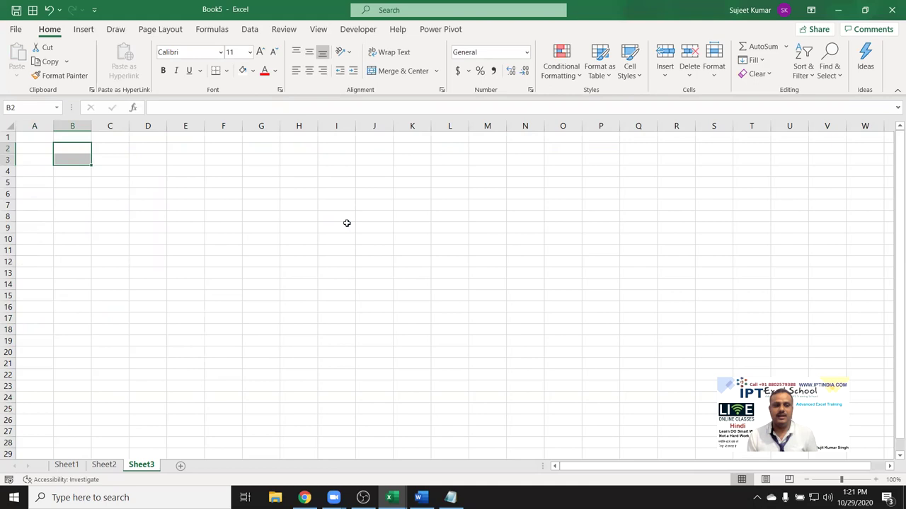
- Enter 1 and 2 in A1:A2 to start a serial series
{"action": "key", "text": "Up"}
{"action": "key", "text": "Left"}
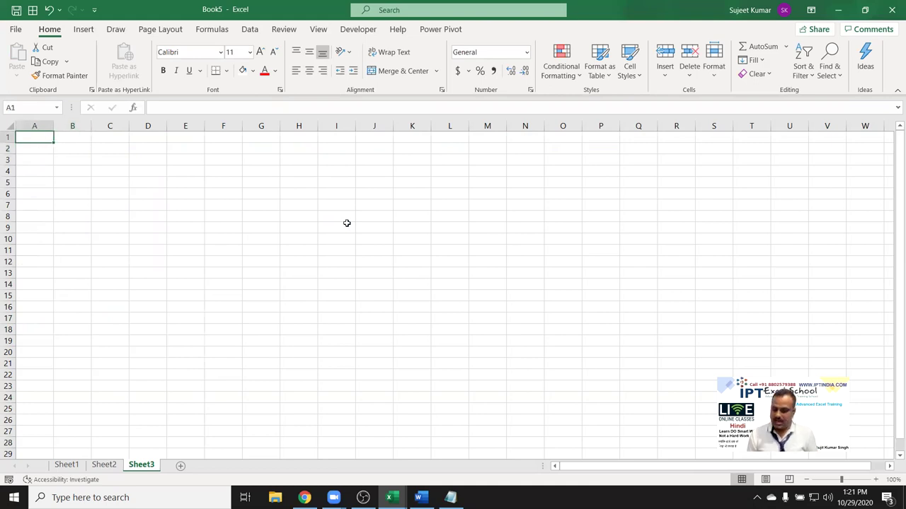
{"action": "type", "text": "1"}
{"action": "key", "text": "Return"}
{"action": "type", "text": "2"}
{"action": "key", "text": "Return"}
- Enter =ROW() in A1 and fill it down column A to row 27
{"action": "left_click_drag", "start_coordinate": [43, 134], "coordinate": [51, 442]}
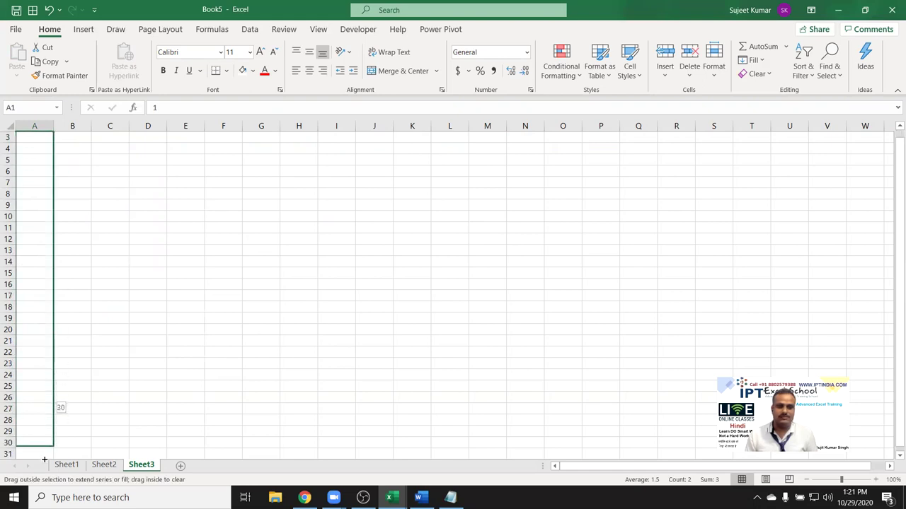
{"action": "left_click", "coordinate": [117, 240]}
{"action": "scroll", "coordinate": [117, 243], "scroll_direction": "up", "scroll_amount": 1}
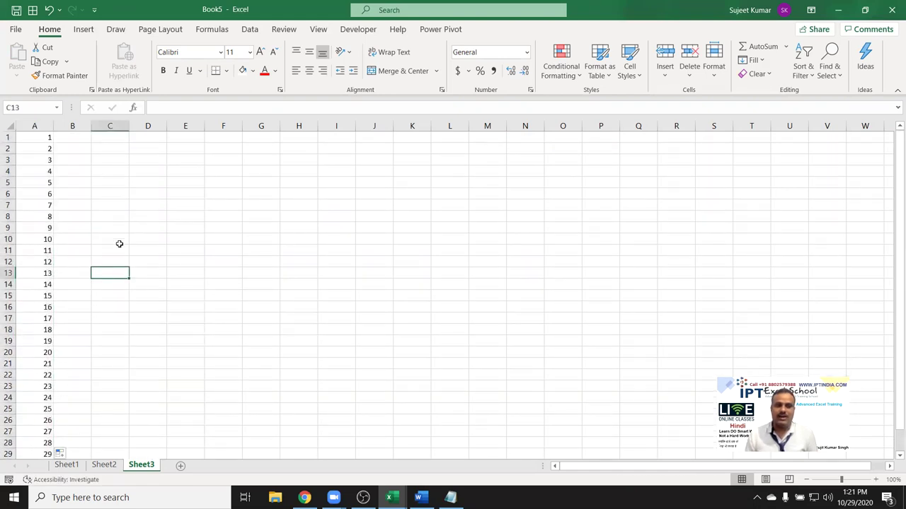
{"action": "left_click_drag", "start_coordinate": [7, 193], "coordinate": [7, 228]}
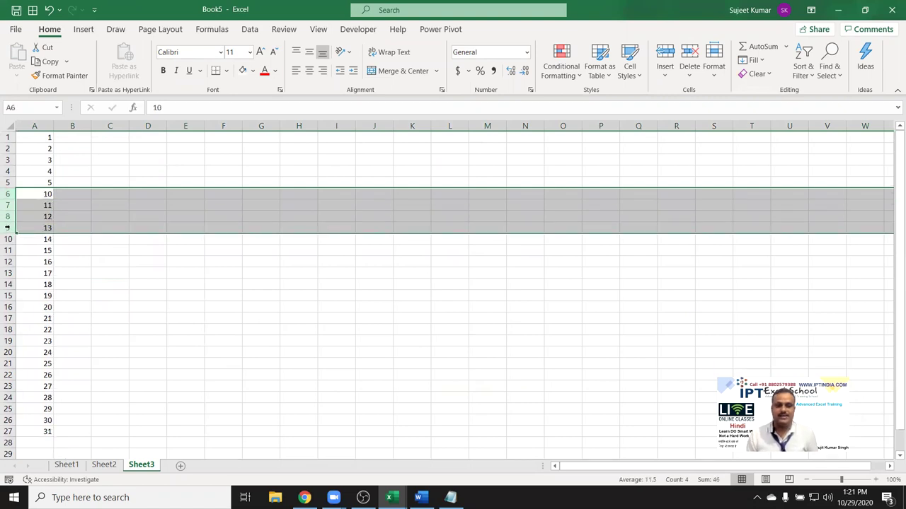
{"action": "left_click_drag", "start_coordinate": [34, 172], "coordinate": [35, 210]}
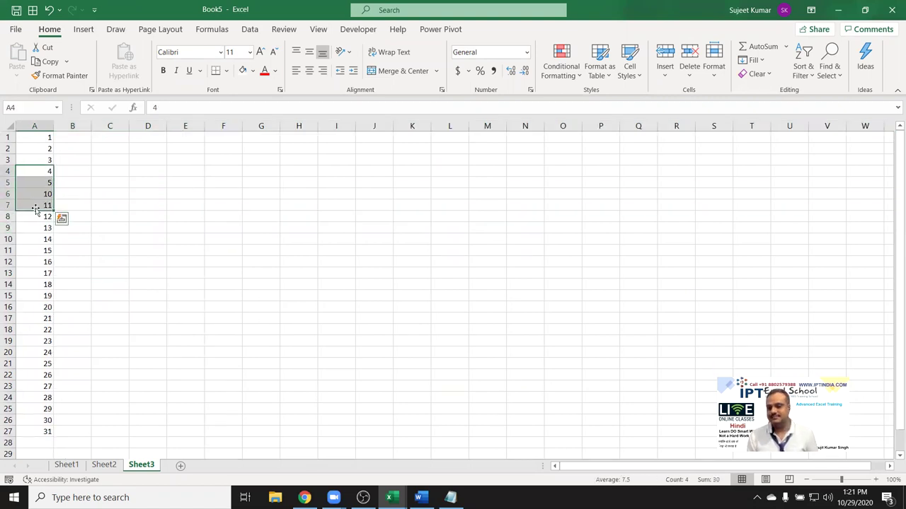
{"action": "key", "text": "ctrl+Home"}
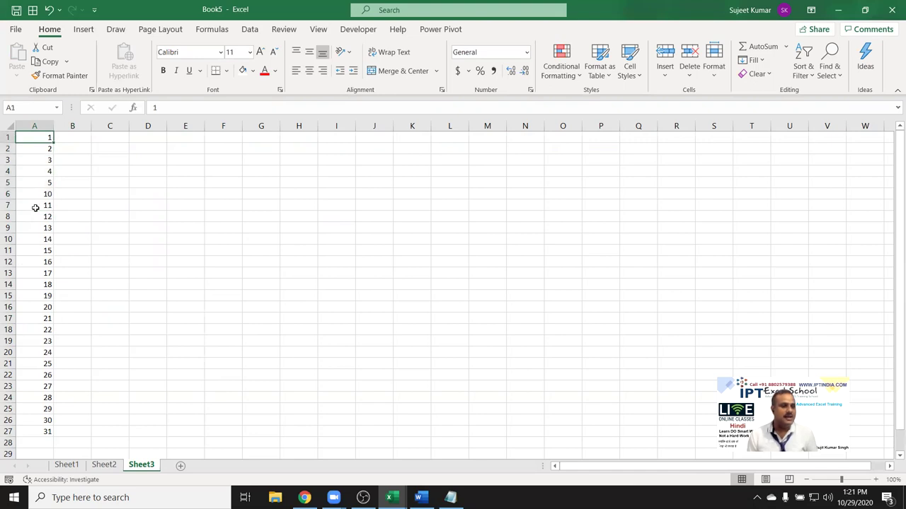
{"action": "type", "text": "=row"}
{"action": "key", "text": "Tab"}
{"action": "key", "text": "Return"}
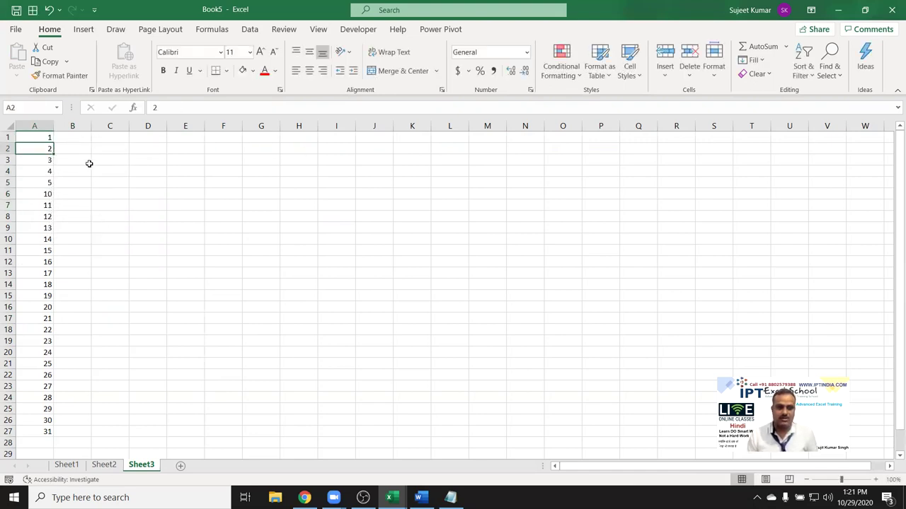
{"action": "left_click", "coordinate": [43, 138]}
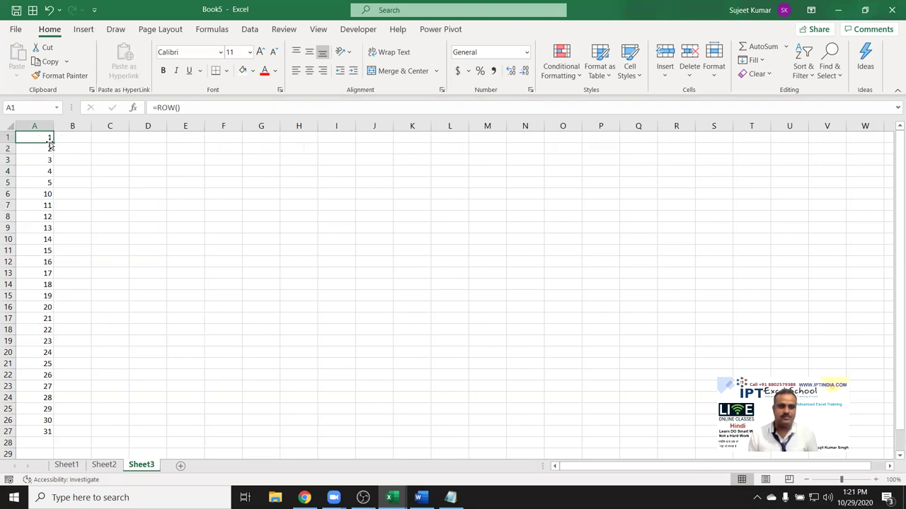
{"action": "left_click_drag", "start_coordinate": [53, 143], "coordinate": [54, 432]}
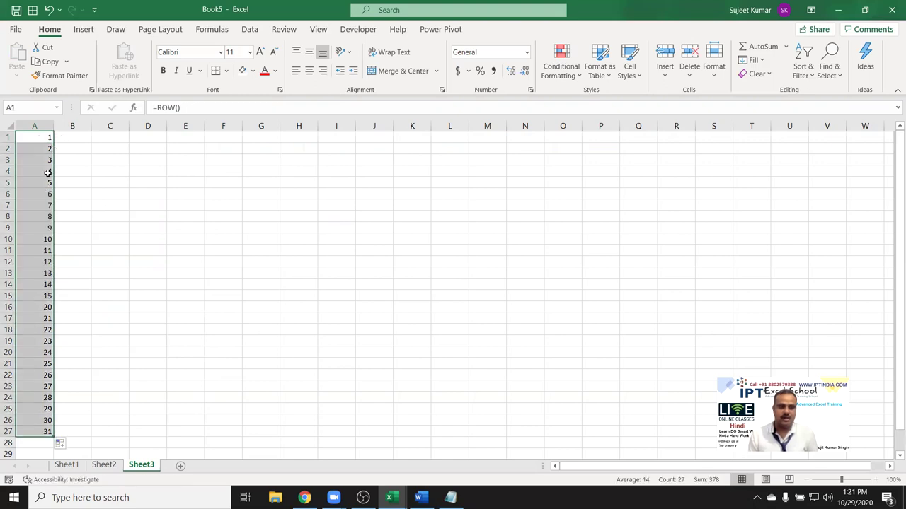
- Delete rows 8–11 twice, then clear the renumbered values in A1:A19
{"action": "left_click", "coordinate": [8, 247]}
{"action": "left_click_drag", "start_coordinate": [6, 238], "coordinate": [7, 214]}
{"action": "key", "text": "ctrl+minus"}
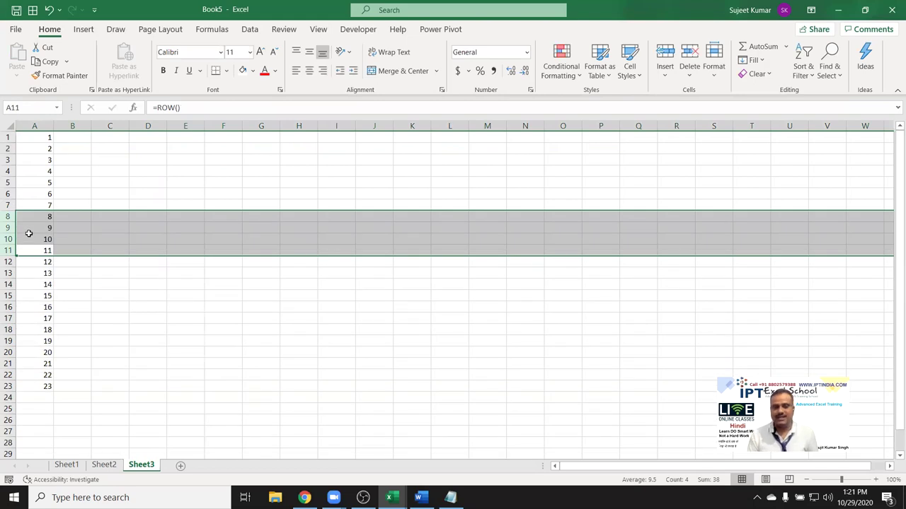
{"action": "key", "text": "ctrl+minus"}
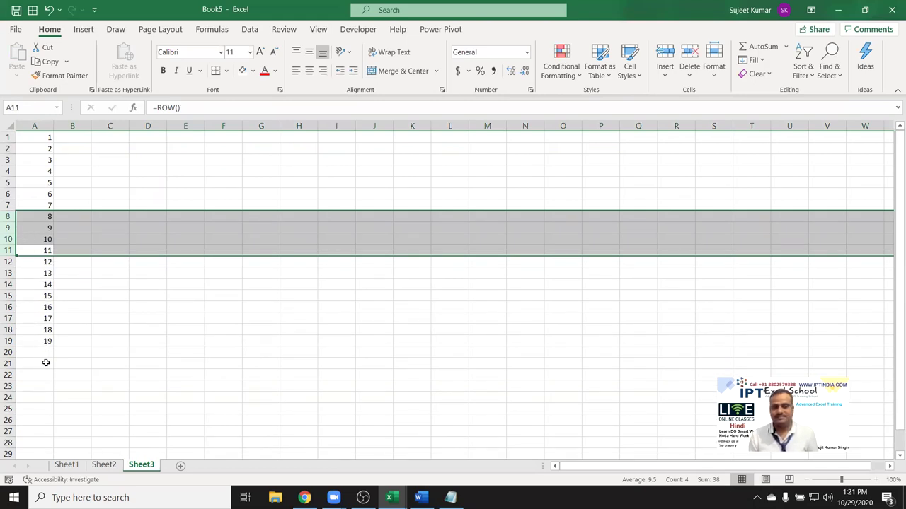
{"action": "left_click_drag", "start_coordinate": [44, 341], "coordinate": [41, 125]}
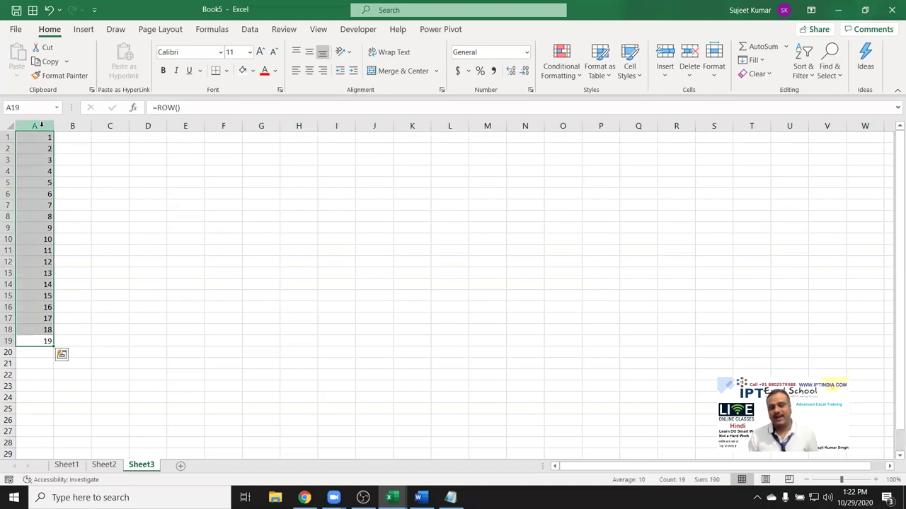
{"action": "key", "text": "Delete"}
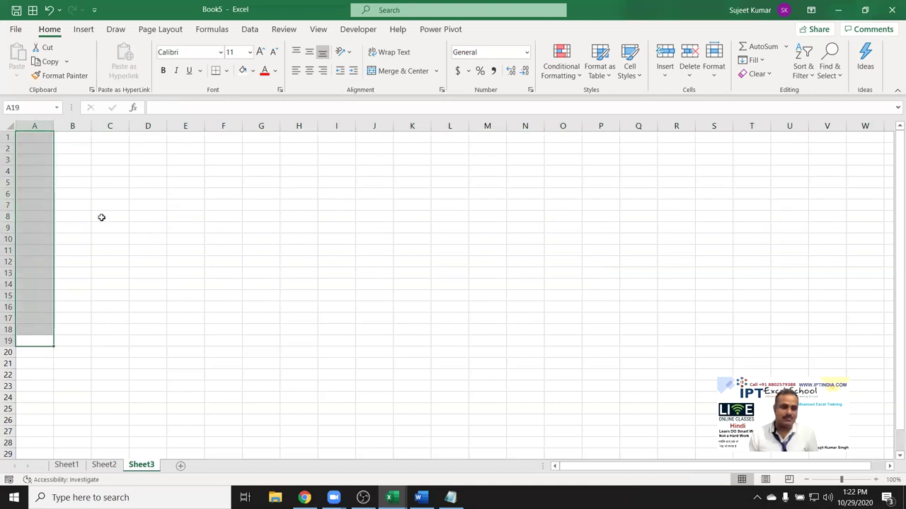
- Type the Sr heading in C8 and enter =ROW() in C9
{"action": "left_click", "coordinate": [108, 215]}
{"action": "type", "text": "Sr"}
{"action": "key", "text": "Return"}
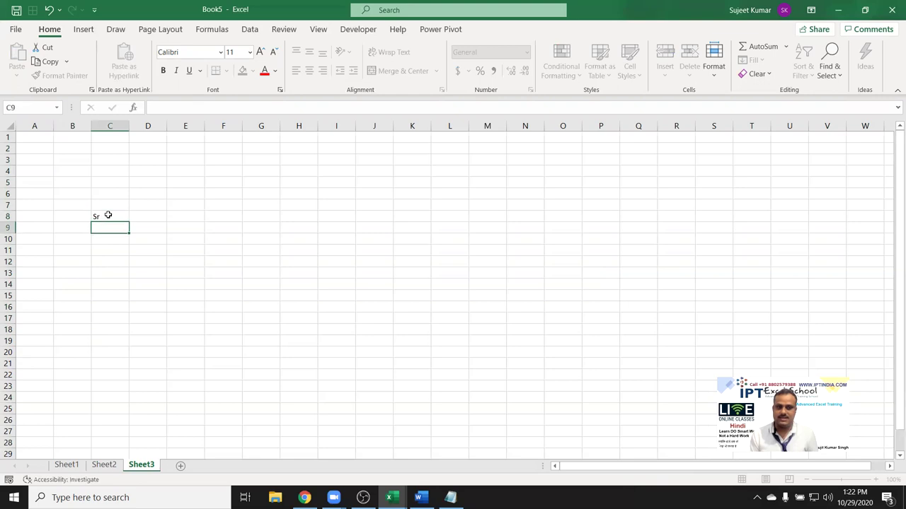
{"action": "type", "text": "="}
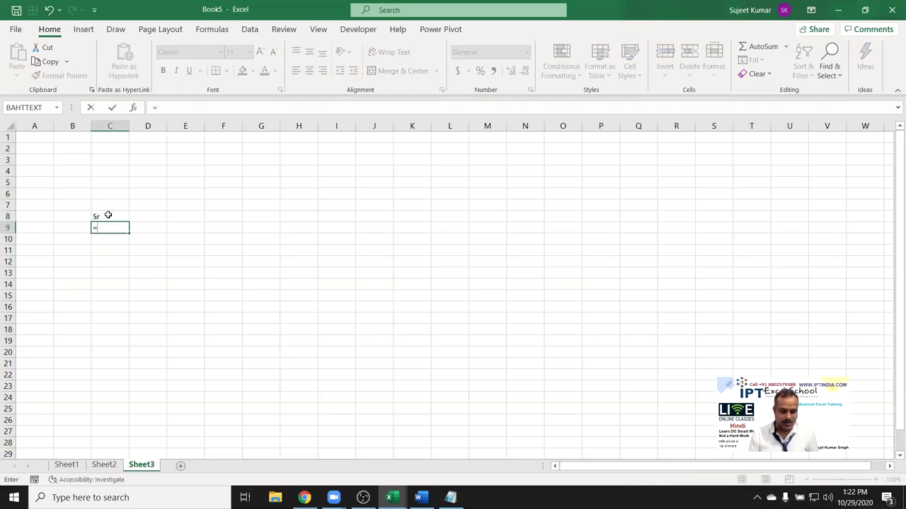
{"action": "type", "text": "row"}
{"action": "key", "text": "Tab"}
{"action": "type", "text": ")"}
{"action": "key", "text": "Return"}
{"action": "key", "text": "Up"}
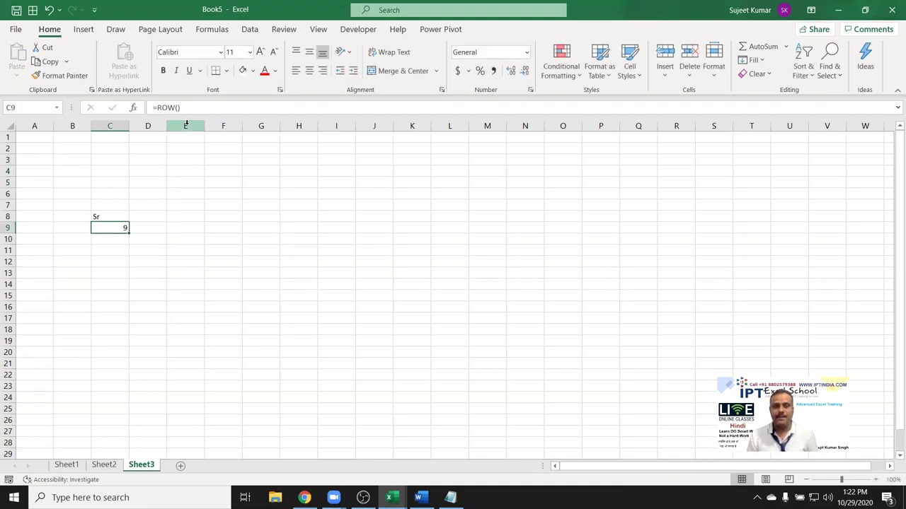
- Change C9 to =ROW()-8 and fill it down to C24, numbering 1–16
{"action": "left_click", "coordinate": [187, 108]}
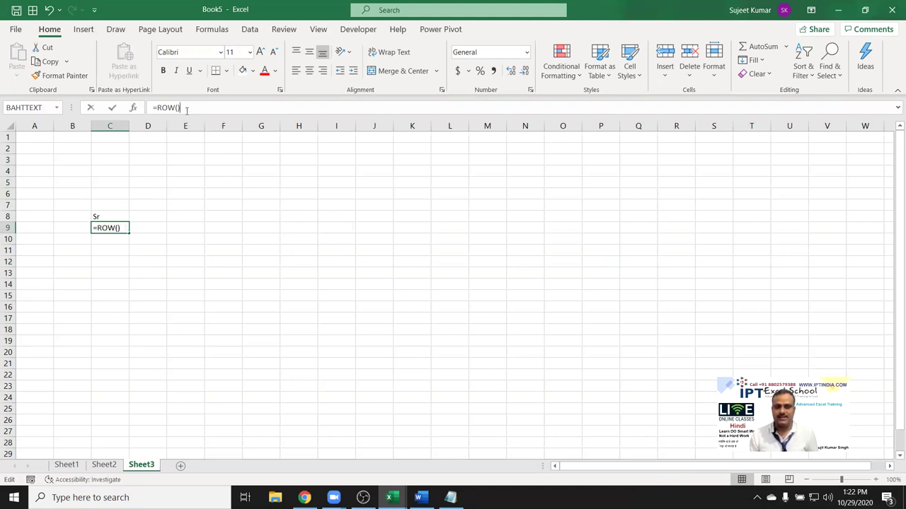
{"action": "type", "text": "-8"}
{"action": "key", "text": "Return"}
{"action": "left_click", "coordinate": [116, 227]}
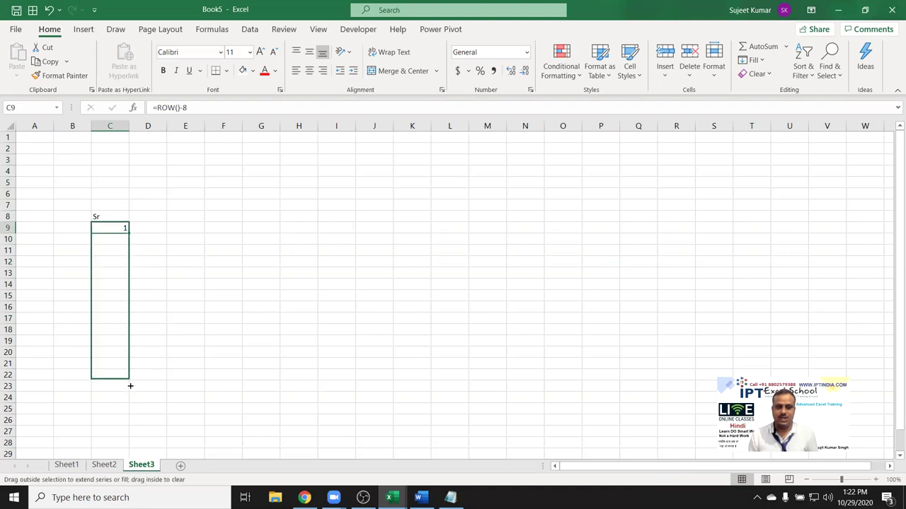
{"action": "left_click_drag", "start_coordinate": [129, 233], "coordinate": [130, 400]}
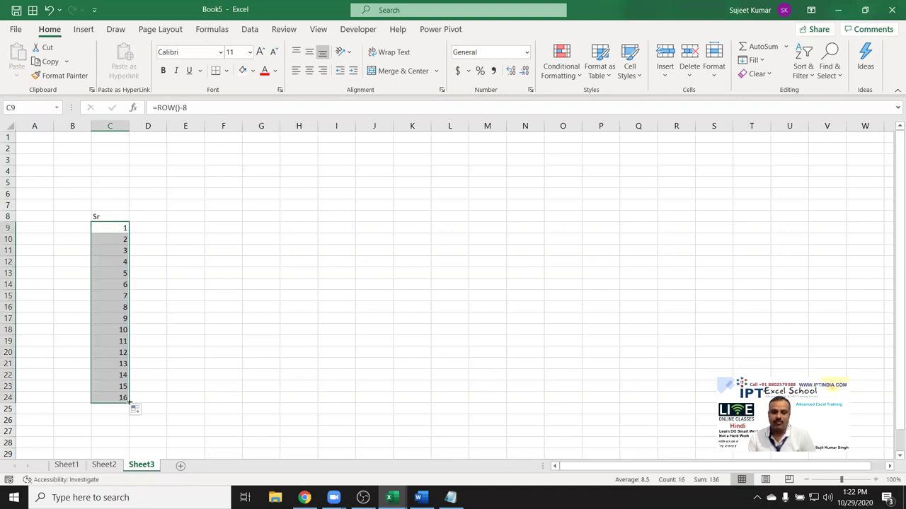
{"action": "left_click", "coordinate": [11, 32]}
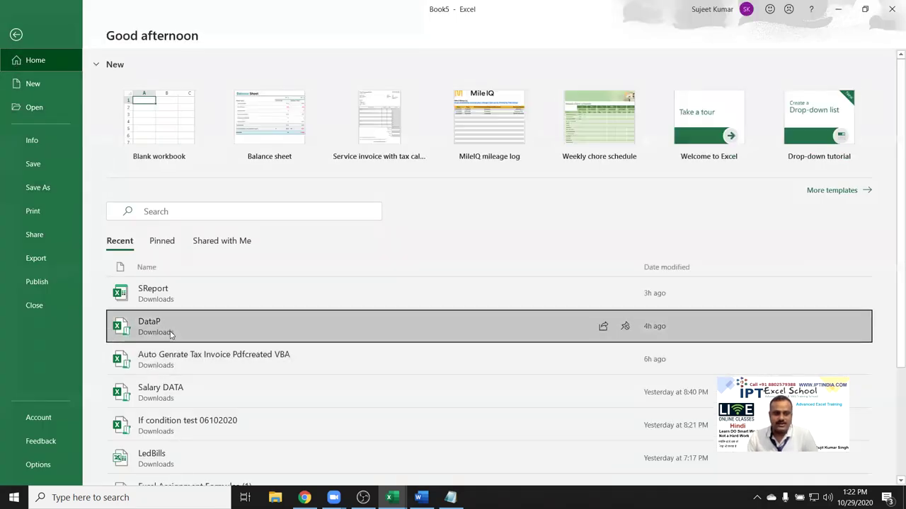
- Open the recent DataP workbook and autofit column P to the site names
{"action": "left_click", "coordinate": [168, 332]}
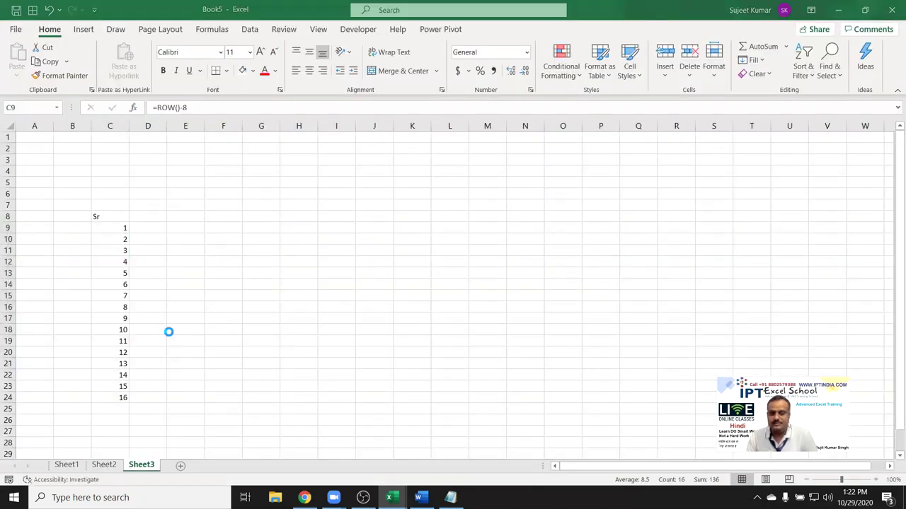
{"action": "left_click", "coordinate": [492, 228]}
{"action": "left_click", "coordinate": [330, 182]}
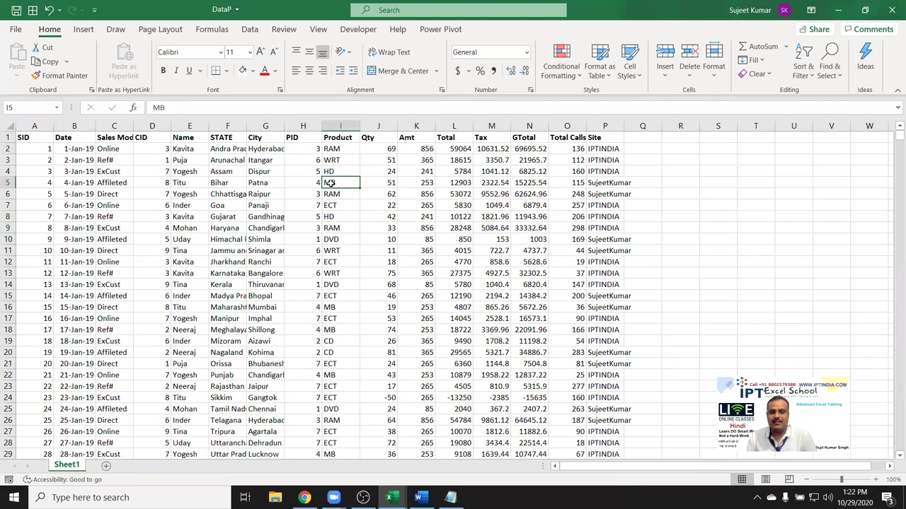
{"action": "double_click", "coordinate": [622, 125]}
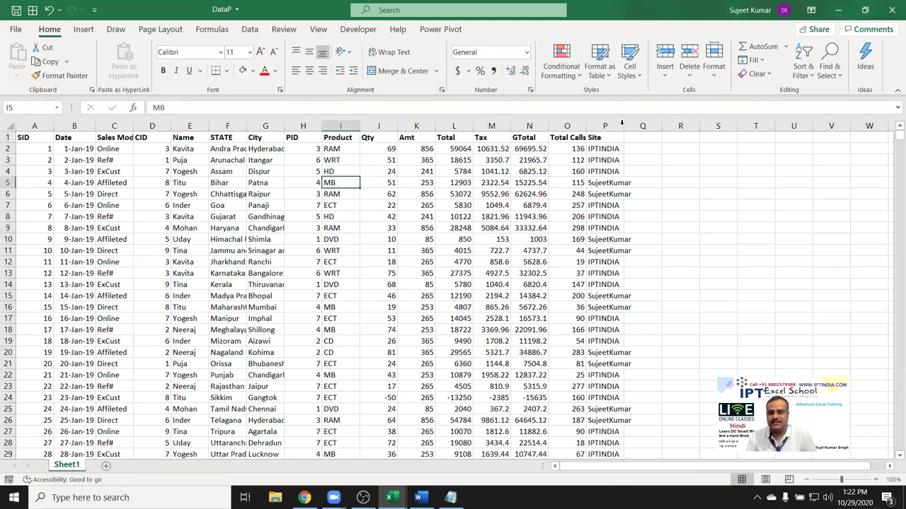
- Select row 4 of the data, extending from P4 leftward
{"action": "left_click", "coordinate": [615, 173]}
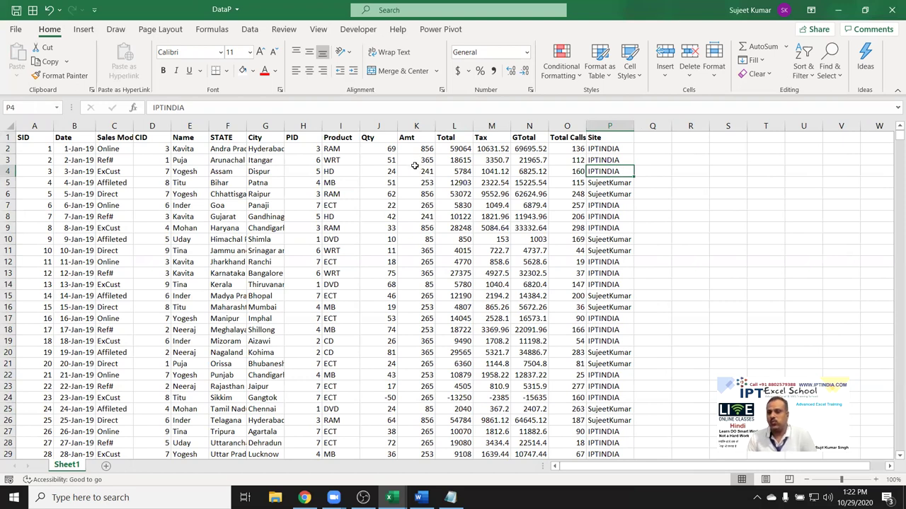
{"action": "left_click", "coordinate": [613, 148]}
{"action": "key", "text": "Down"}
{"action": "key", "text": "Down"}
{"action": "key", "text": "shift+Left"}
{"action": "key", "text": "shift+Left"}
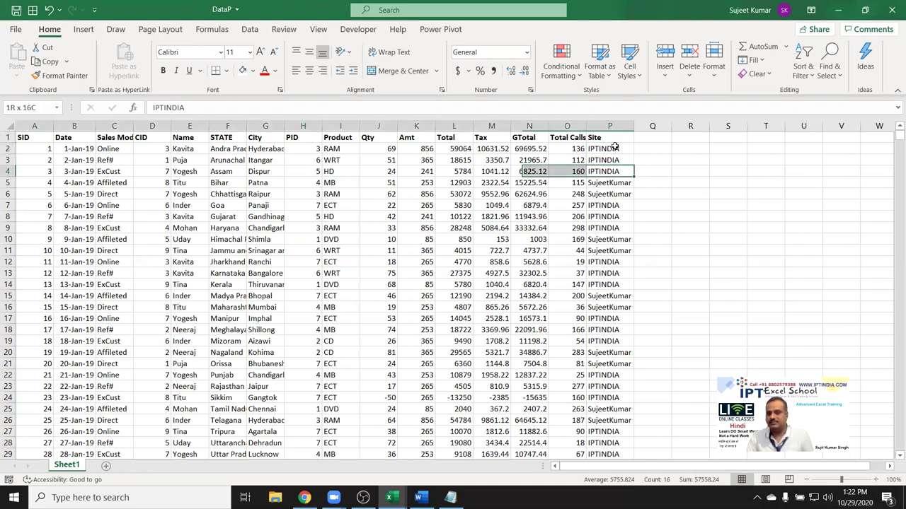
{"action": "key", "text": "shift+Left"}
{"action": "key", "text": "shift+Left"}
{"action": "key", "text": "shift+Left"}
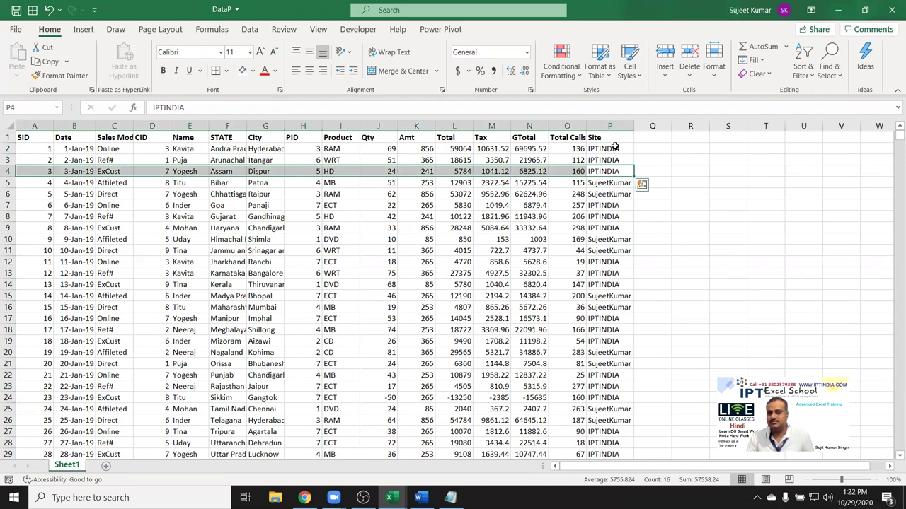
- Enter =ROW()-1 in Q2 and fill it down alongside the DataP records
{"action": "key", "text": "ctrl+q"}
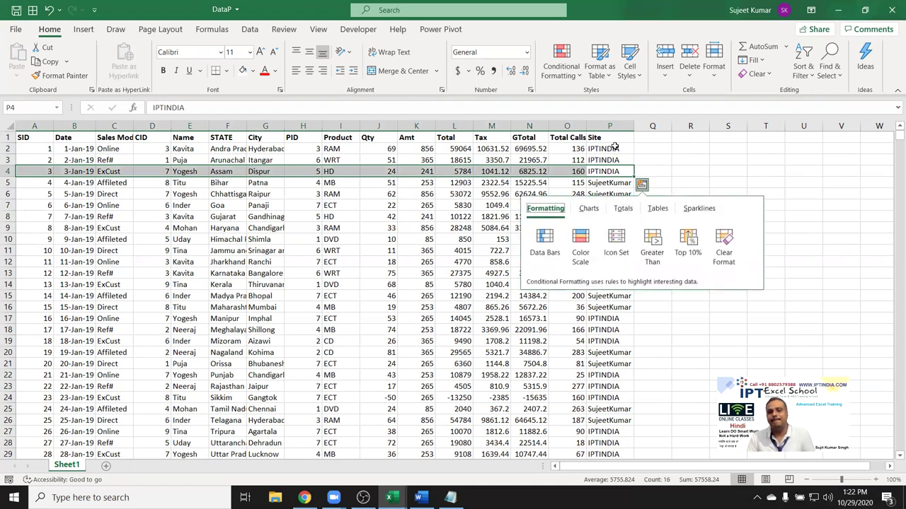
{"action": "key", "text": "Escape"}
{"action": "left_click", "coordinate": [646, 145]}
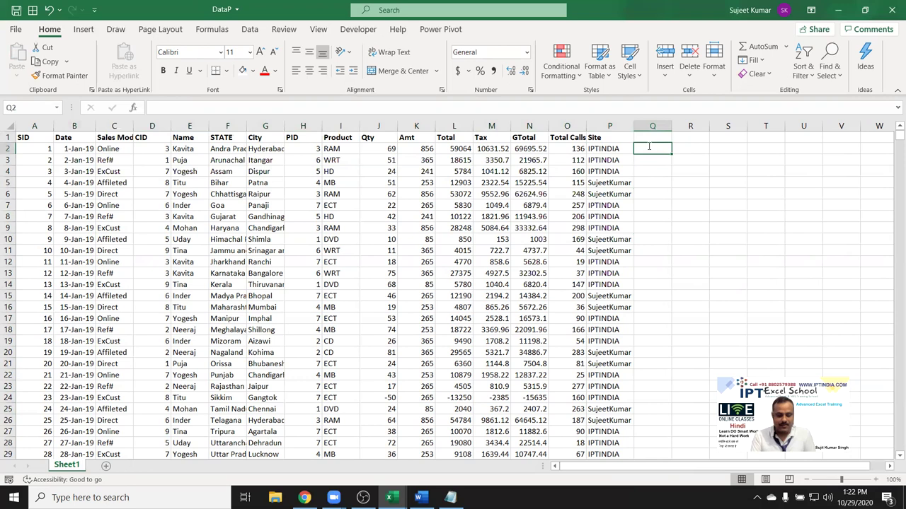
{"action": "type", "text": "=row"}
{"action": "key", "text": "Tab"}
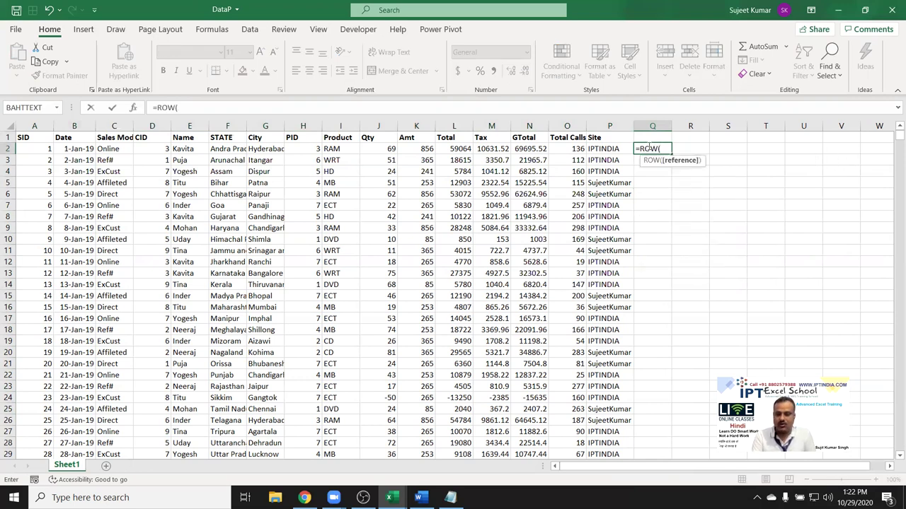
{"action": "type", "text": ")-1"}
{"action": "key", "text": "ctrl+Return"}
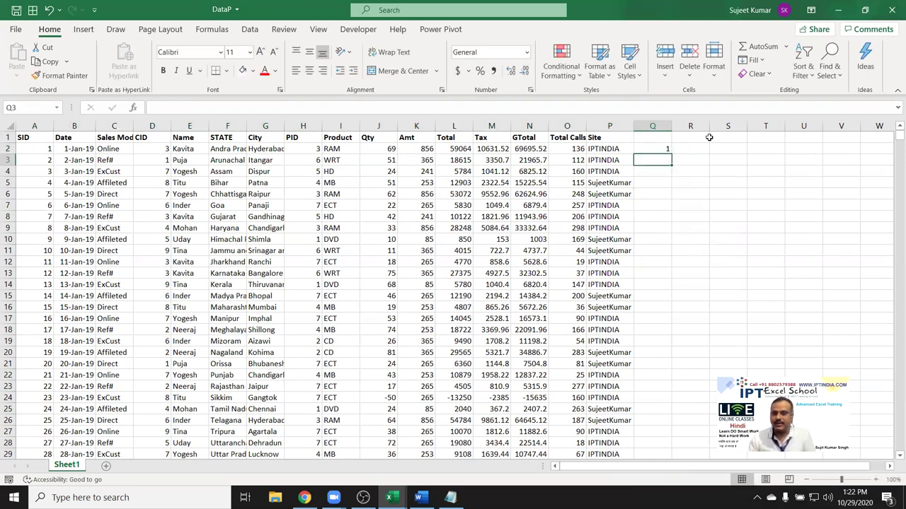
{"action": "double_click", "coordinate": [669, 153]}
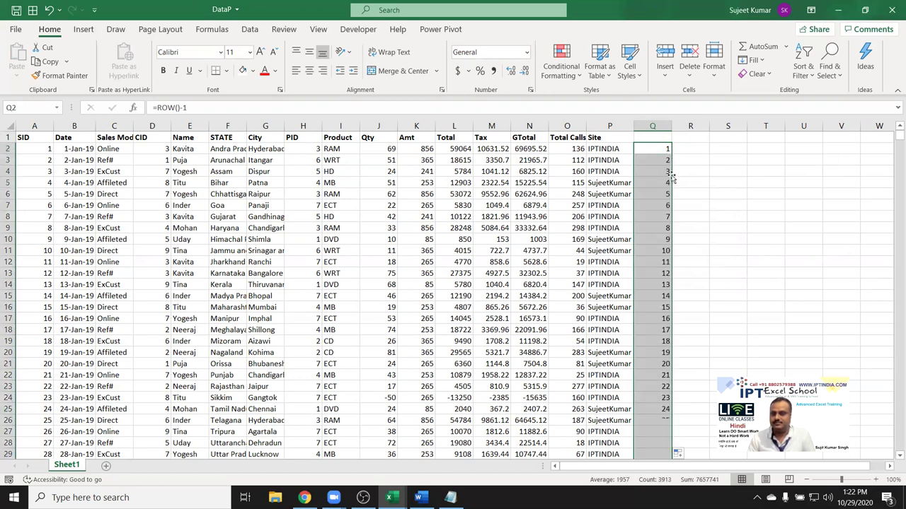
{"action": "left_click", "coordinate": [685, 150]}
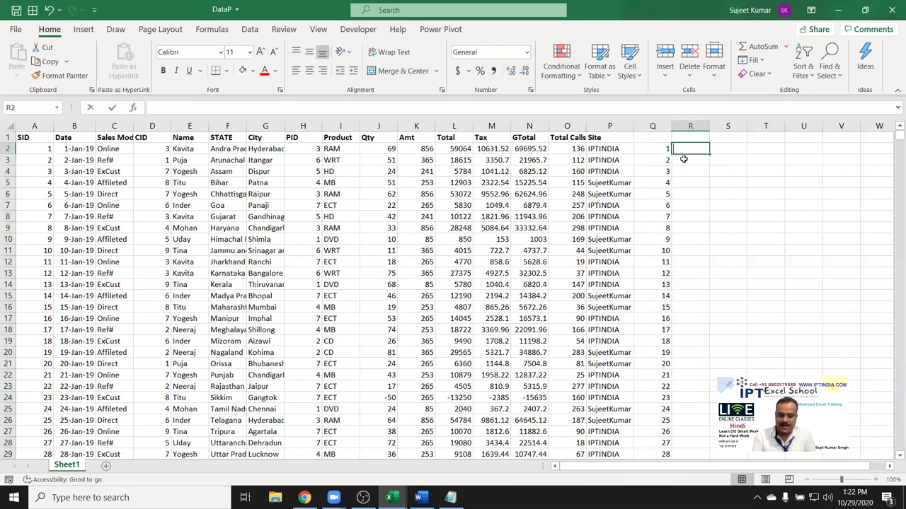
{"action": "type", "text": "=mod"}
{"action": "key", "text": "Tab"}
{"action": "key", "text": "Left"}
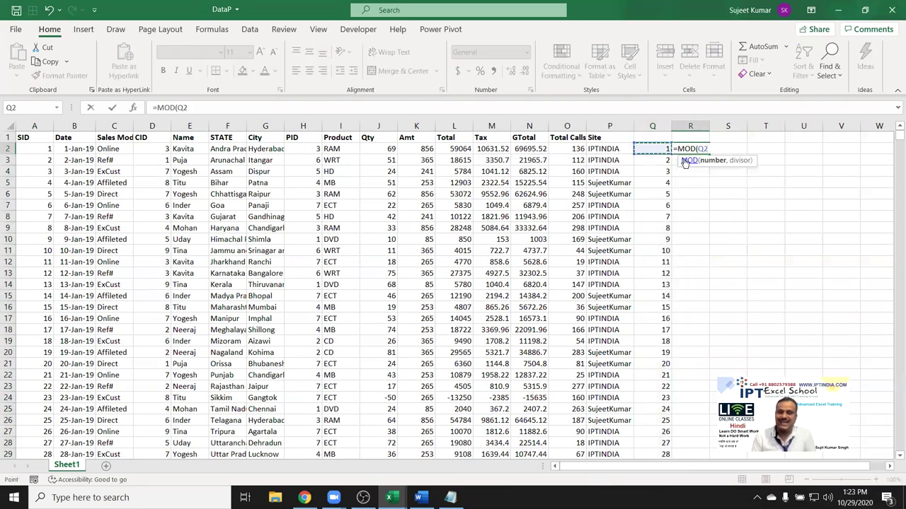
{"action": "type", "text": ",3)"}
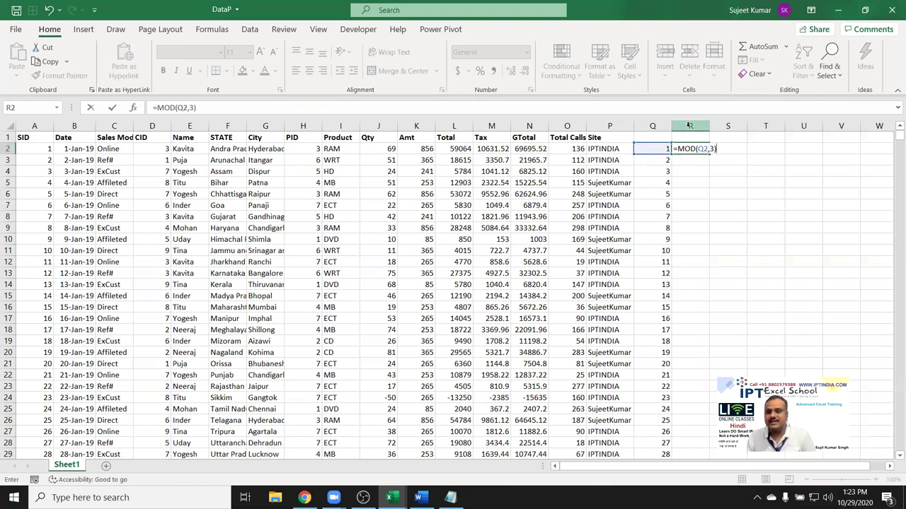
{"action": "key", "text": "ctrl+Return"}
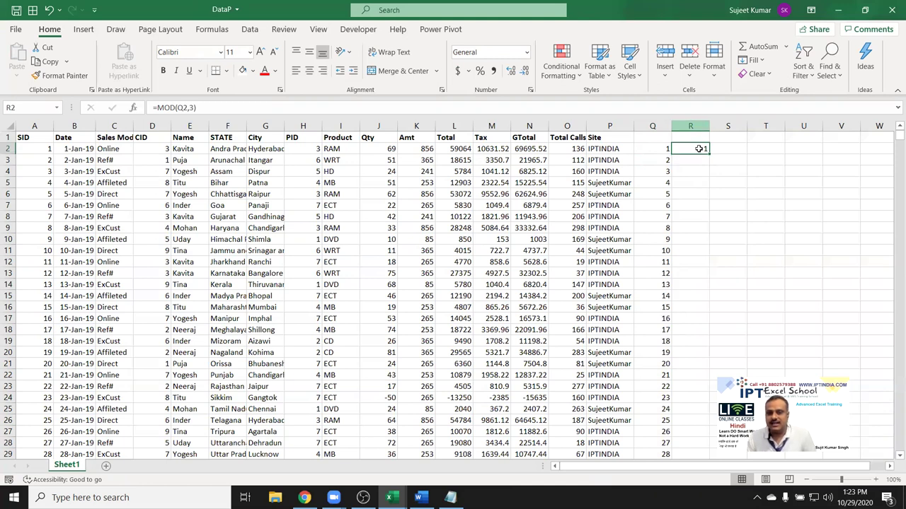
{"action": "double_click", "coordinate": [706, 154]}
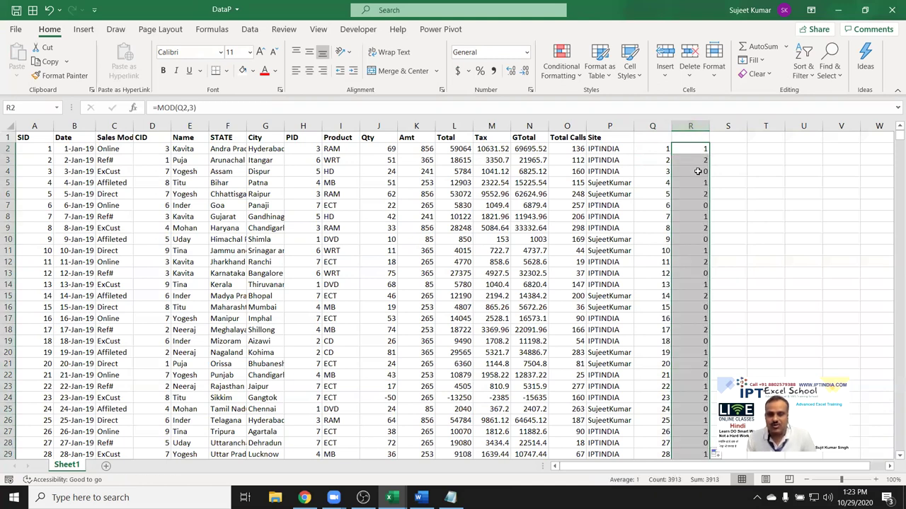
{"action": "left_click_drag", "start_coordinate": [697, 171], "coordinate": [662, 171]}
{"action": "left_click_drag", "start_coordinate": [696, 205], "coordinate": [662, 205]}
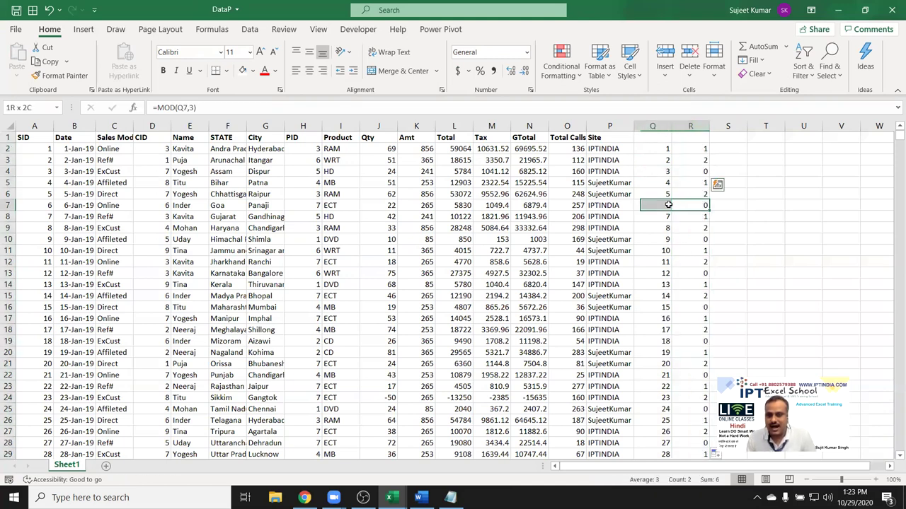
{"action": "left_click_drag", "start_coordinate": [697, 239], "coordinate": [665, 239]}
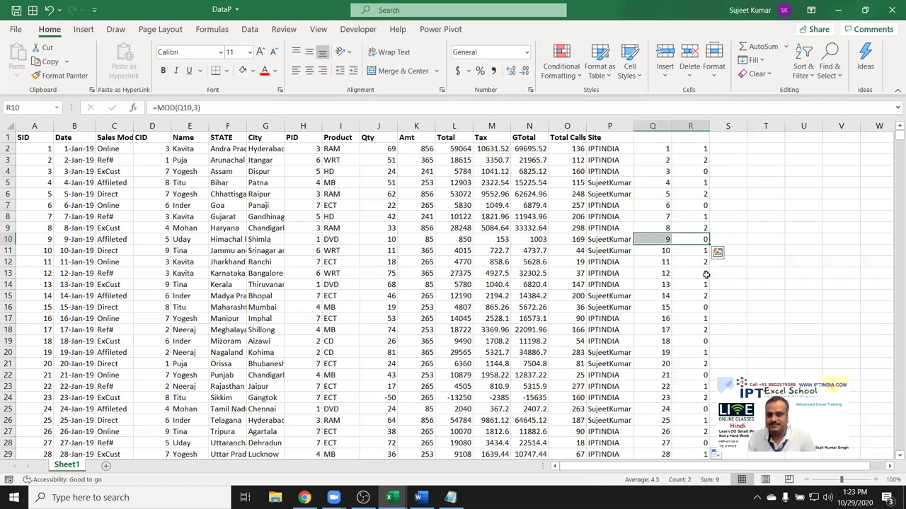
{"action": "left_click_drag", "start_coordinate": [704, 273], "coordinate": [666, 273]}
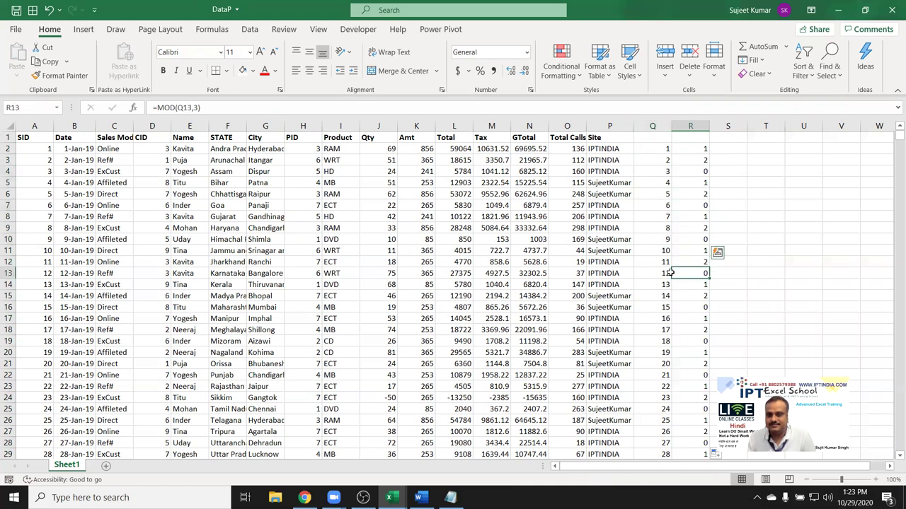
{"action": "left_click", "coordinate": [683, 141]}
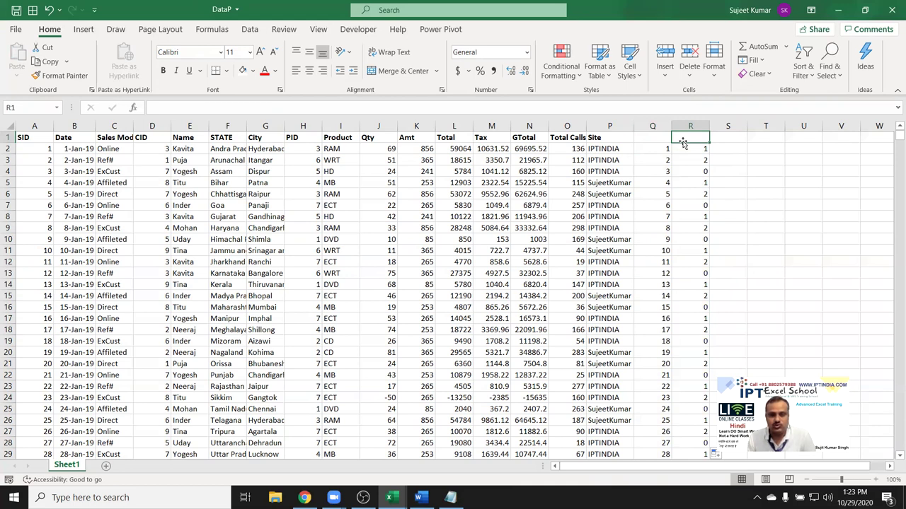
{"action": "left_click", "coordinate": [666, 152]}
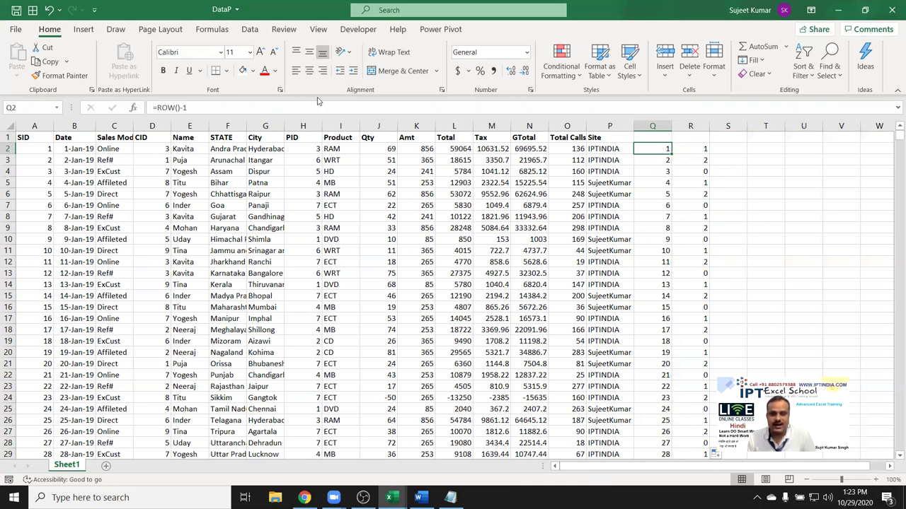
{"action": "left_click", "coordinate": [233, 108]}
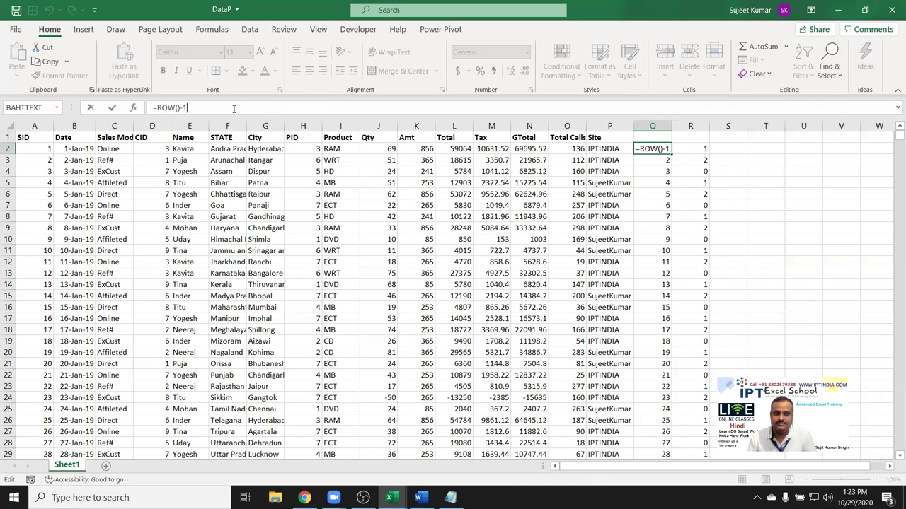
{"action": "key", "text": "Return"}
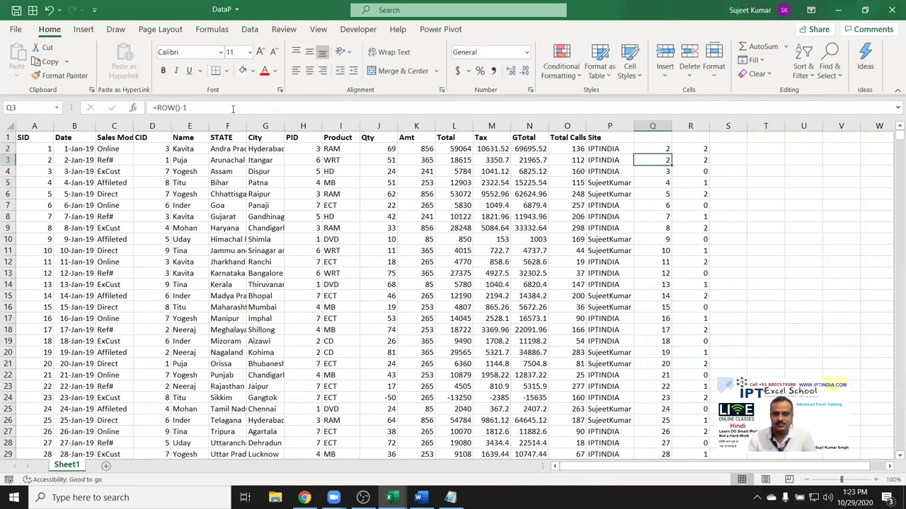
{"action": "key", "text": "ctrl+z"}
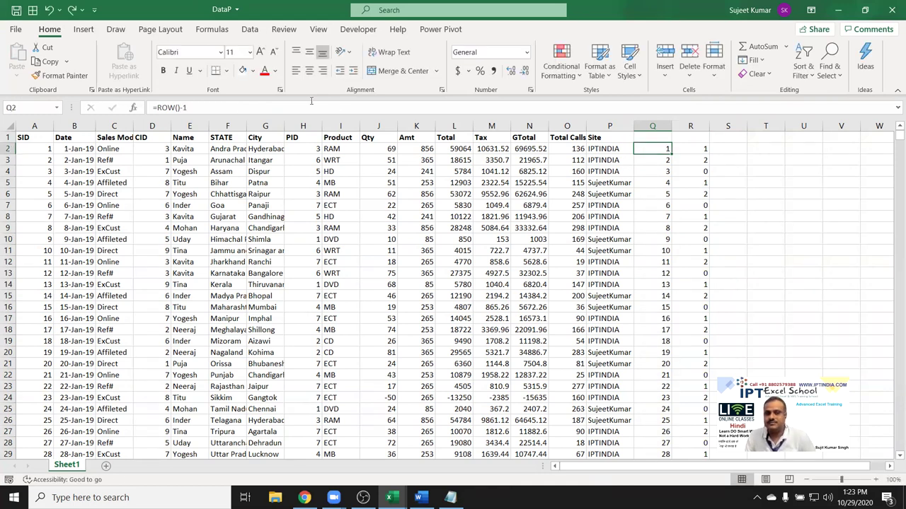
{"action": "left_click", "coordinate": [700, 148]}
{"action": "left_click", "coordinate": [691, 141]}
{"action": "left_click", "coordinate": [691, 149]}
{"action": "double_click", "coordinate": [691, 149]}
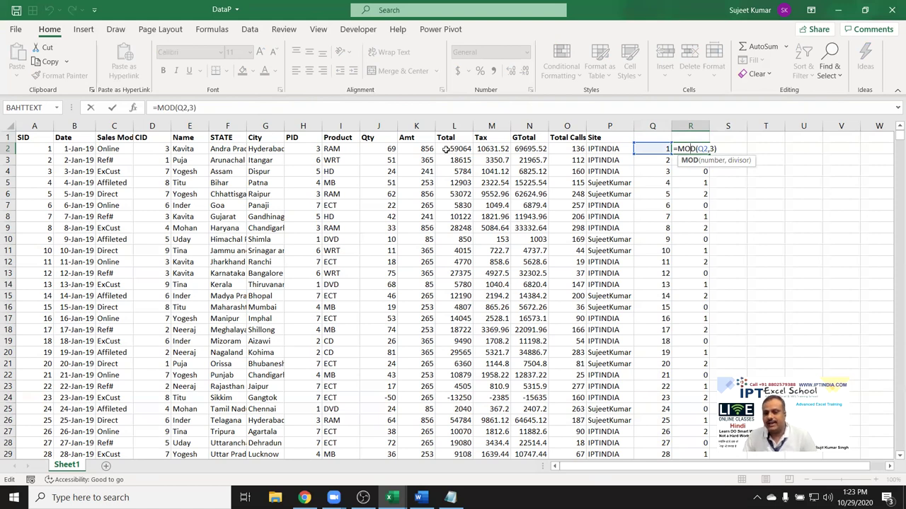
{"action": "key", "text": "Escape"}
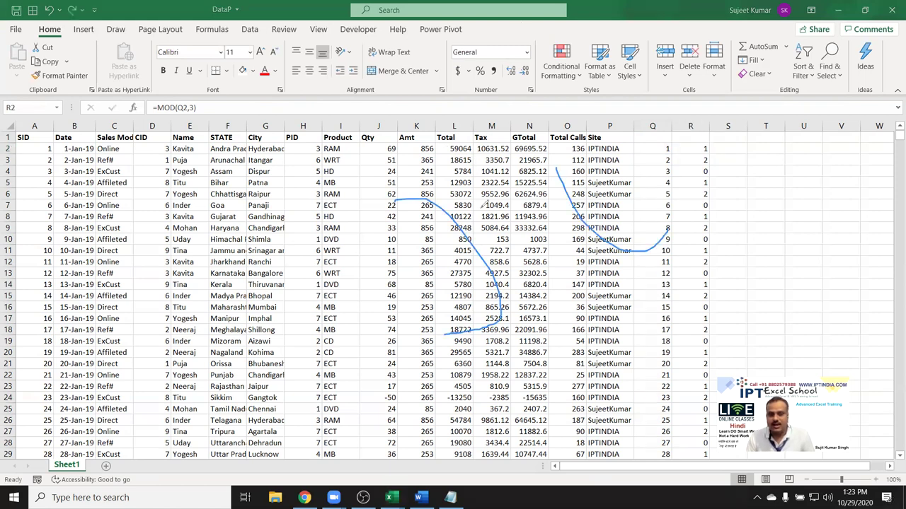
{"action": "left_click_drag", "start_coordinate": [545, 205], "coordinate": [508, 233]}
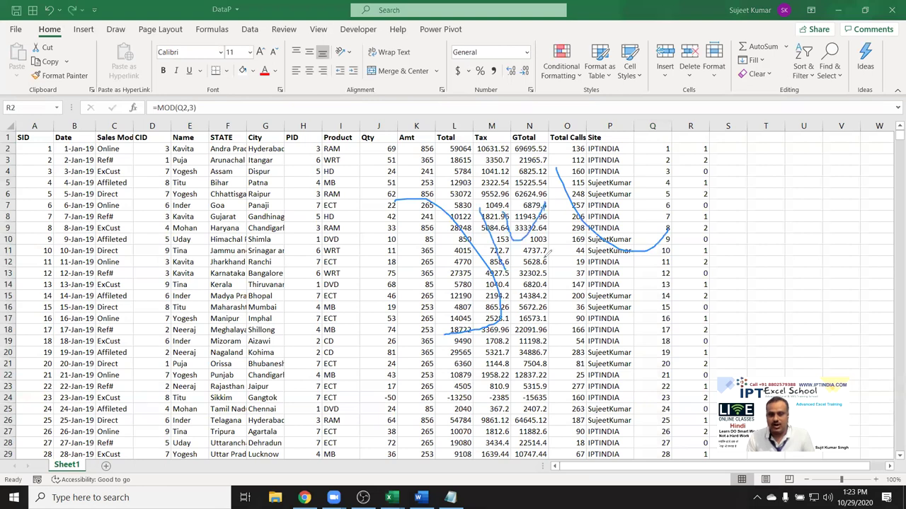
{"action": "mouse_move", "coordinate": [428, 244]}
{"action": "left_mouse_down"}
{"action": "mouse_move", "coordinate": [400, 249]}
{"action": "mouse_move", "coordinate": [428, 304]}
{"action": "left_mouse_up"}
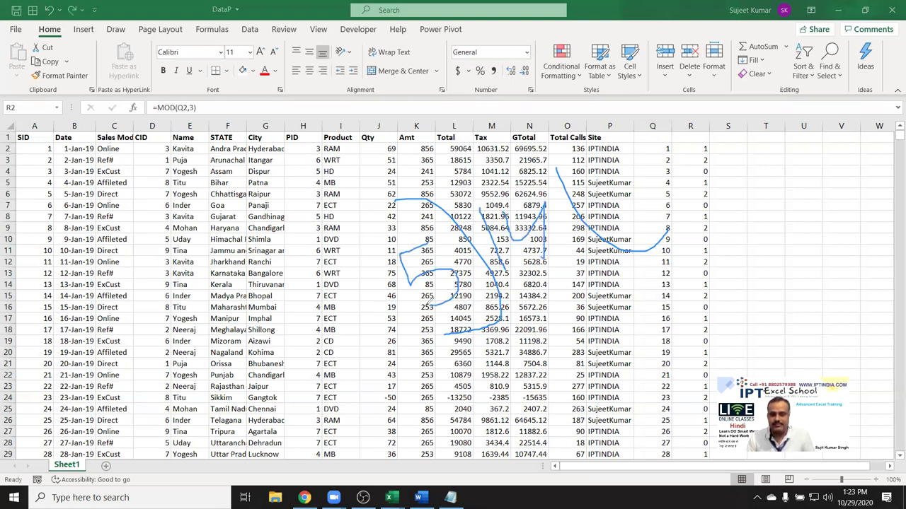
{"action": "left_click_drag", "start_coordinate": [598, 194], "coordinate": [672, 202]}
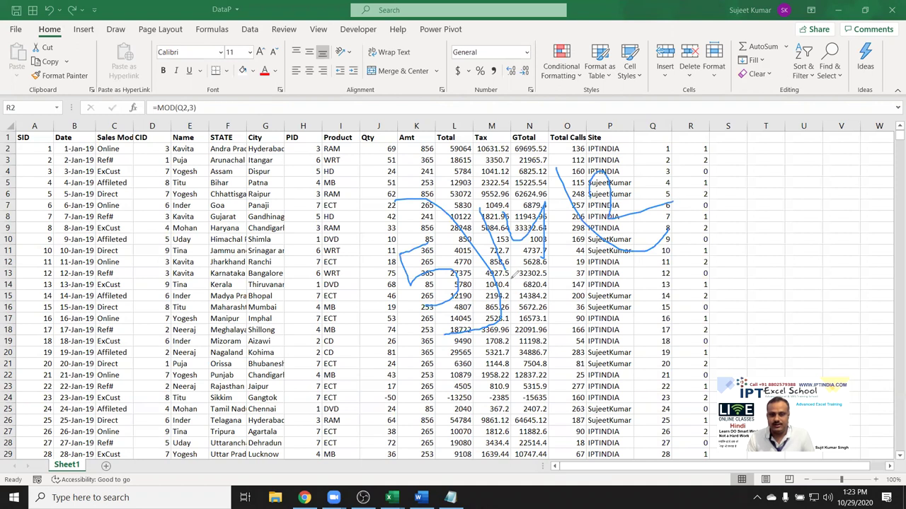
{"action": "left_click_drag", "start_coordinate": [572, 266], "coordinate": [583, 304]}
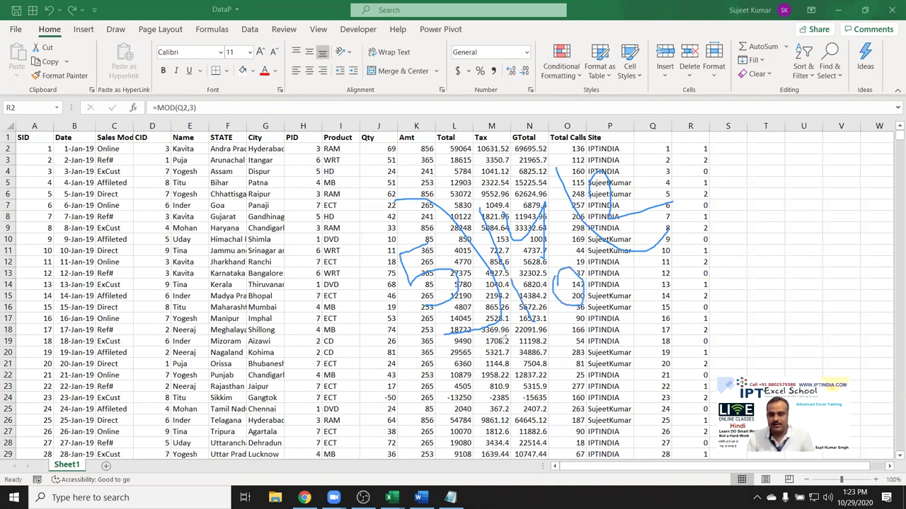
{"action": "left_click_drag", "start_coordinate": [691, 276], "coordinate": [489, 358]}
{"action": "left_click_drag", "start_coordinate": [608, 330], "coordinate": [665, 384]}
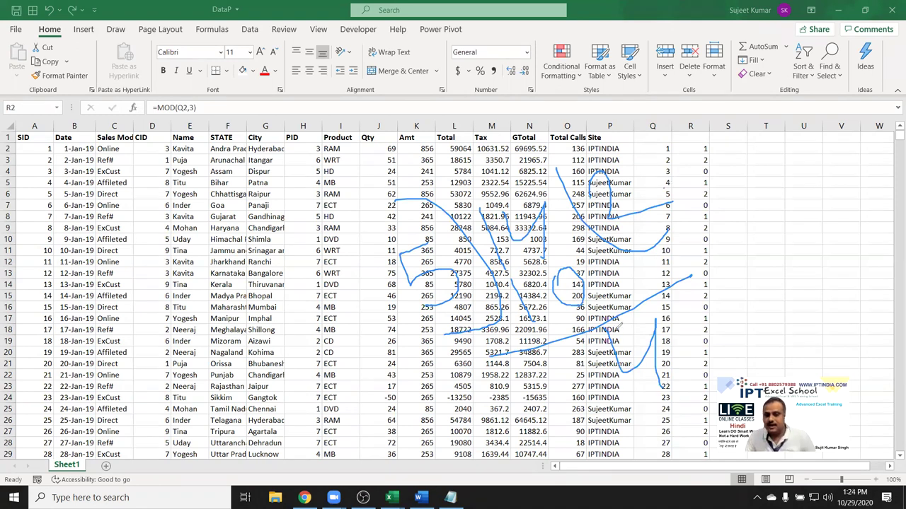
{"action": "left_click_drag", "start_coordinate": [605, 320], "coordinate": [579, 355]}
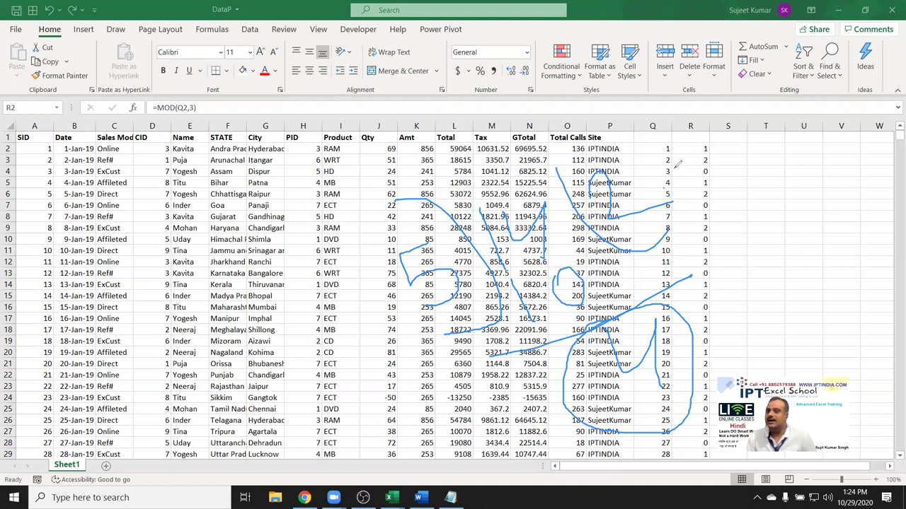
{"action": "mouse_move", "coordinate": [665, 172]}
{"action": "left_mouse_down"}
{"action": "mouse_move", "coordinate": [662, 161]}
{"action": "mouse_move", "coordinate": [656, 169]}
{"action": "left_mouse_up"}
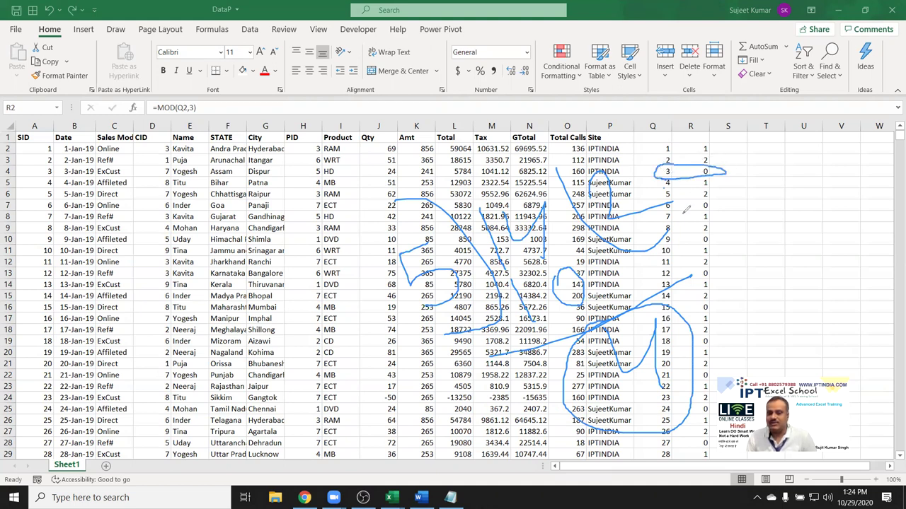
{"action": "left_click_drag", "start_coordinate": [661, 198], "coordinate": [658, 213]}
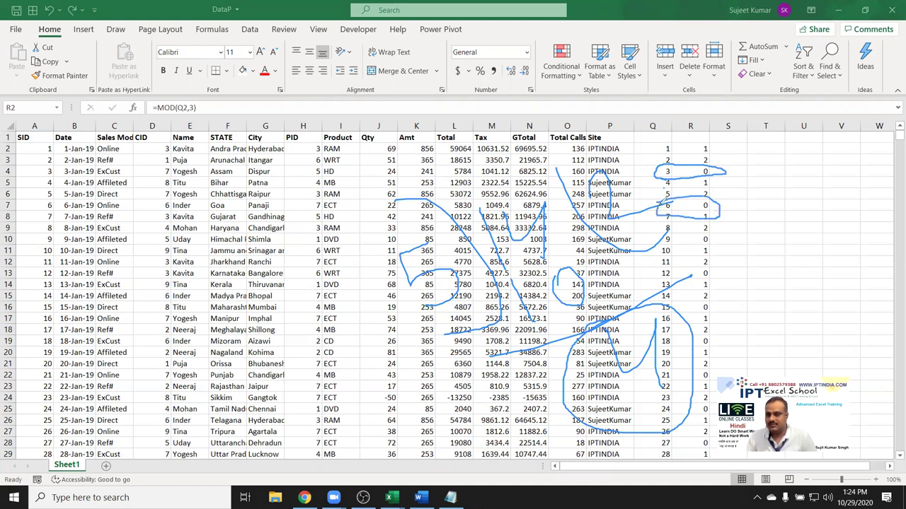
{"action": "left_click_drag", "start_coordinate": [653, 237], "coordinate": [654, 240]}
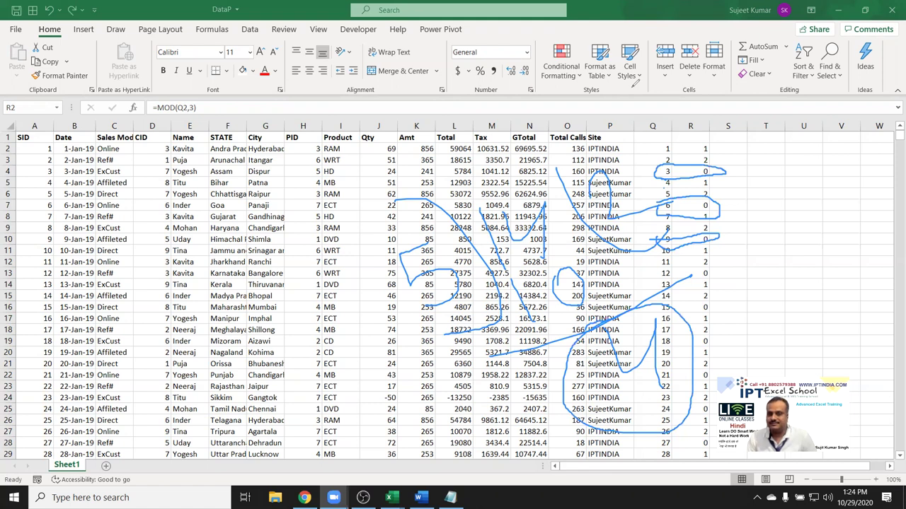
{"action": "key", "text": "Escape"}
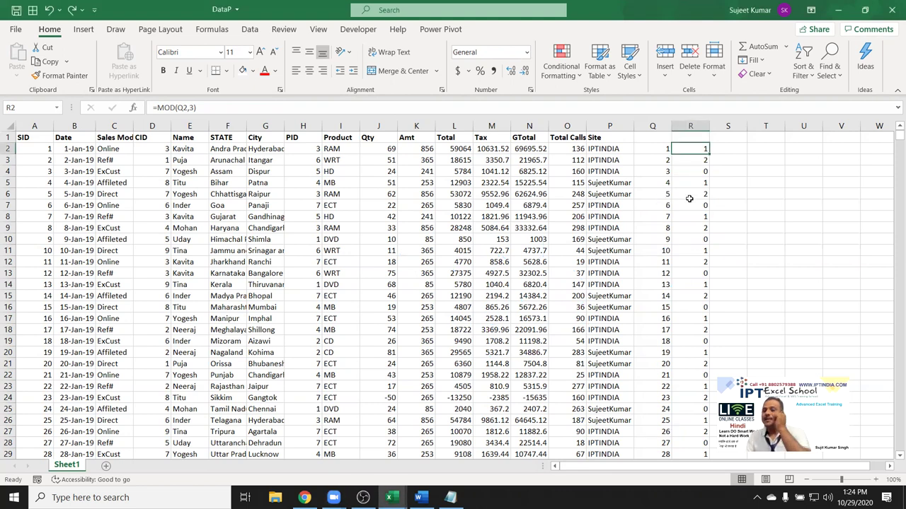
- Clear columns Q and R and close DataP without saving
{"action": "left_click_drag", "start_coordinate": [665, 127], "coordinate": [690, 126]}
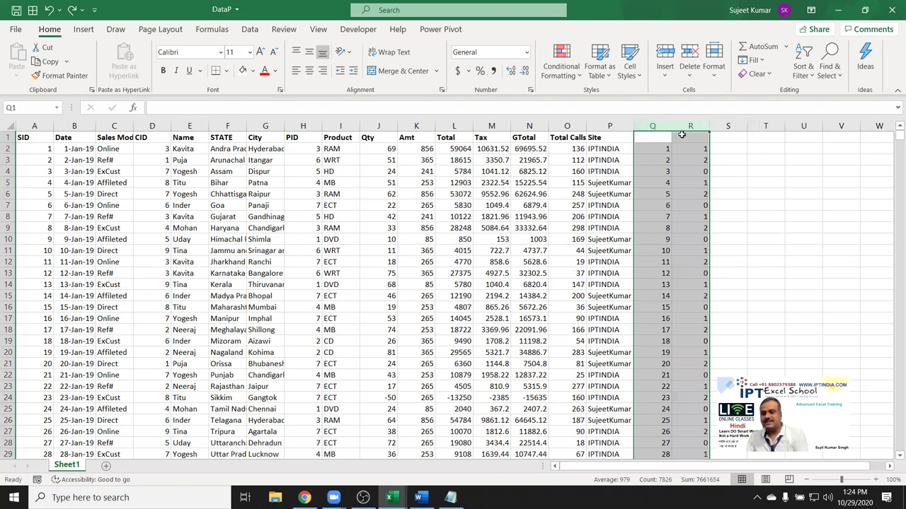
{"action": "key", "text": "Delete"}
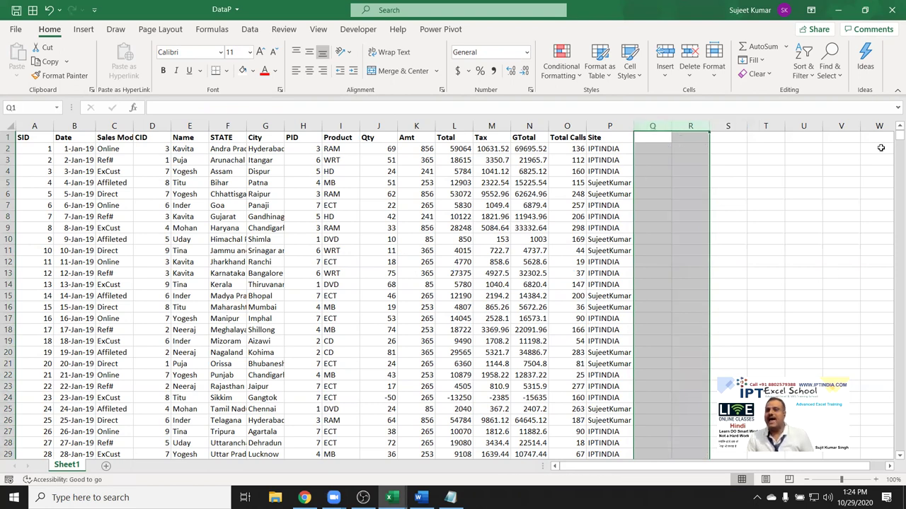
{"action": "left_click", "coordinate": [892, 10]}
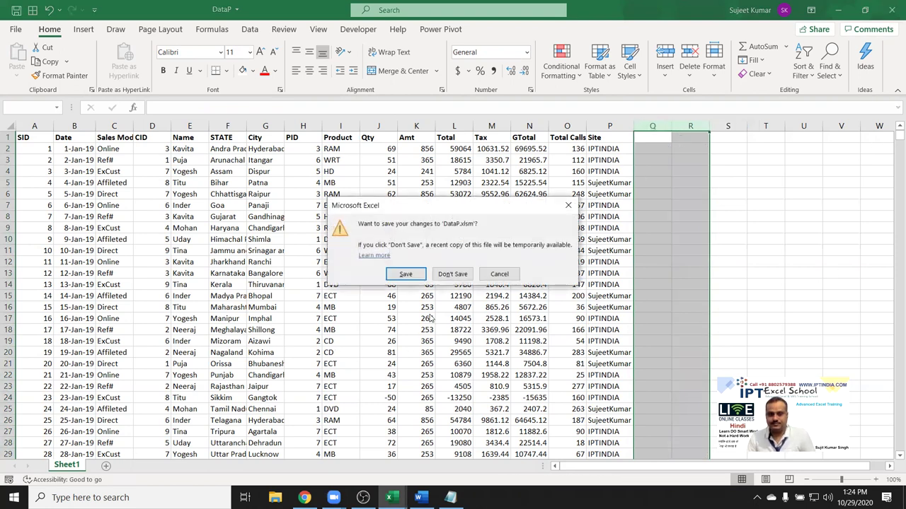
{"action": "left_click", "coordinate": [452, 274]}
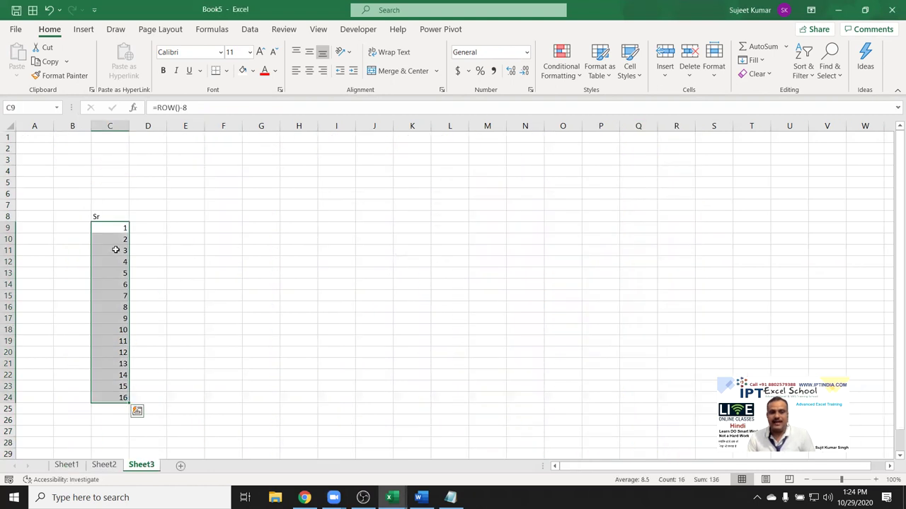
- Select cells around the Sr list on Book5's Sheet3, ending at D2
{"action": "left_click", "coordinate": [113, 250]}
{"action": "left_click_drag", "start_coordinate": [111, 171], "coordinate": [113, 364]}
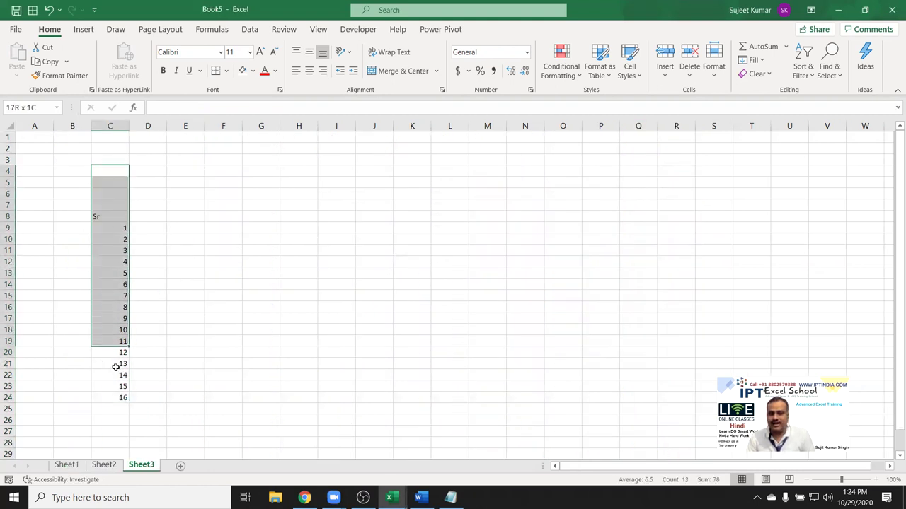
{"action": "left_click_drag", "start_coordinate": [115, 151], "coordinate": [588, 165]}
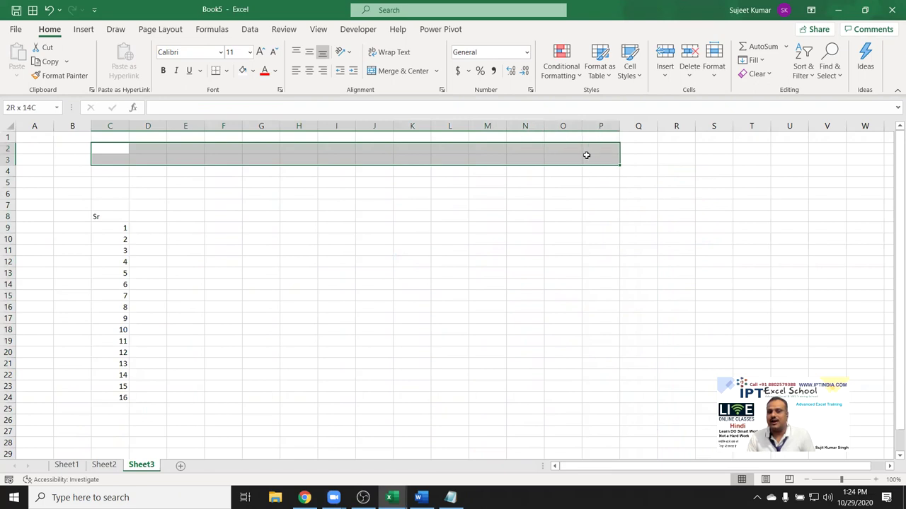
{"action": "left_click_drag", "start_coordinate": [162, 152], "coordinate": [125, 146]}
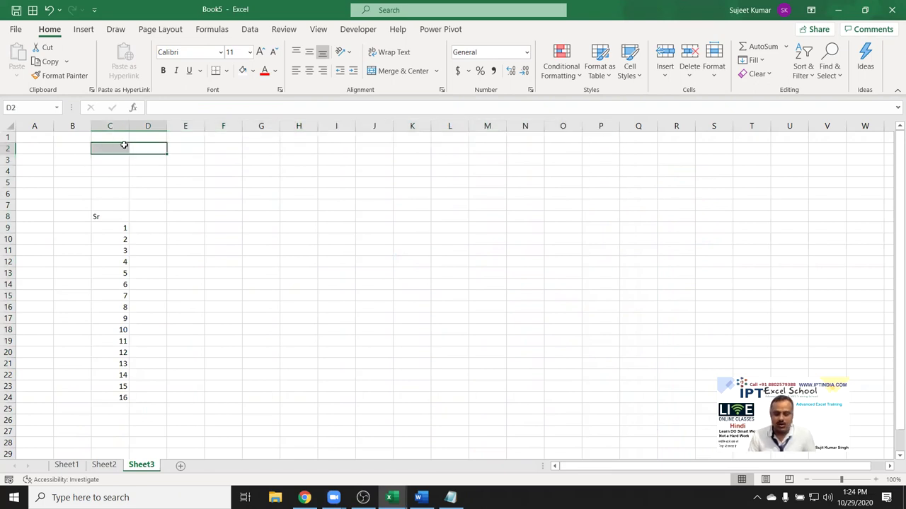
- Enter =COLUMN() in D2 to get 4, then clear everything in B2:F25
{"action": "type", "text": "=col"}
{"action": "key", "text": "Tab"}
{"action": "type", "text": ")"}
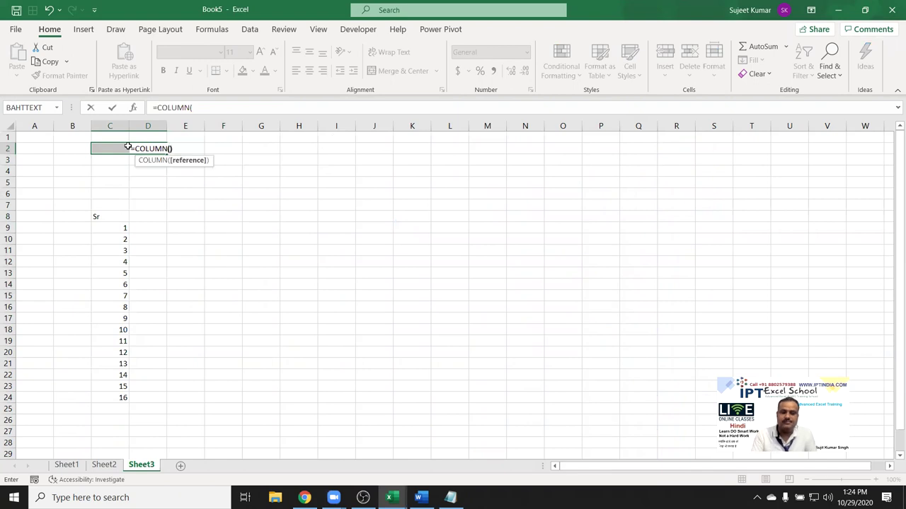
{"action": "key", "text": "Return"}
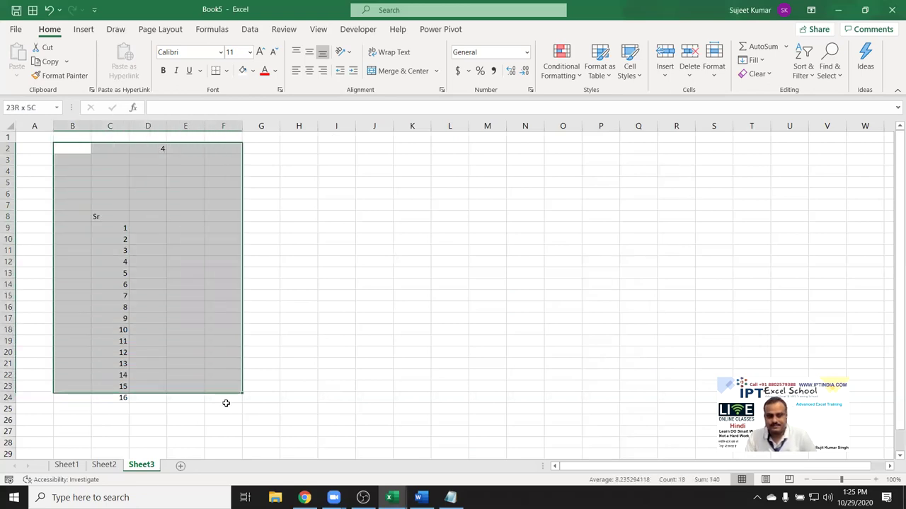
{"action": "left_click_drag", "start_coordinate": [203, 310], "coordinate": [225, 401]}
{"action": "key", "text": "Delete"}
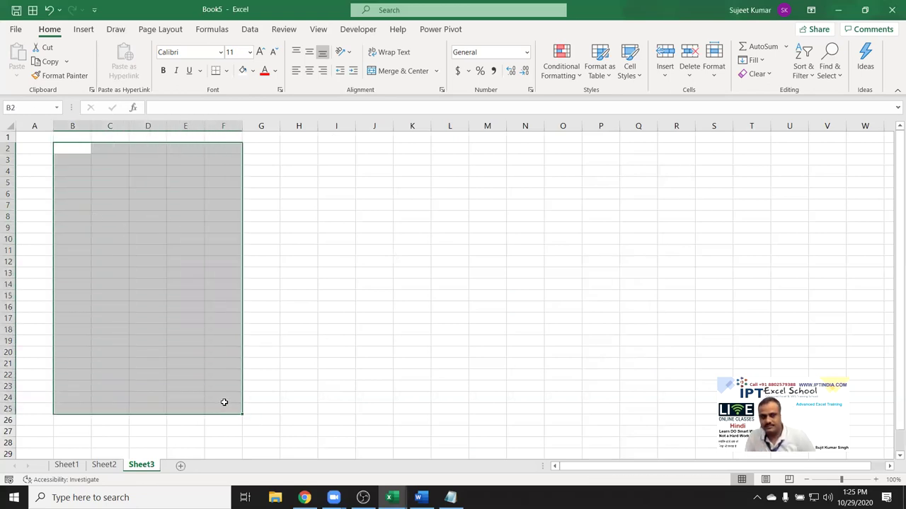